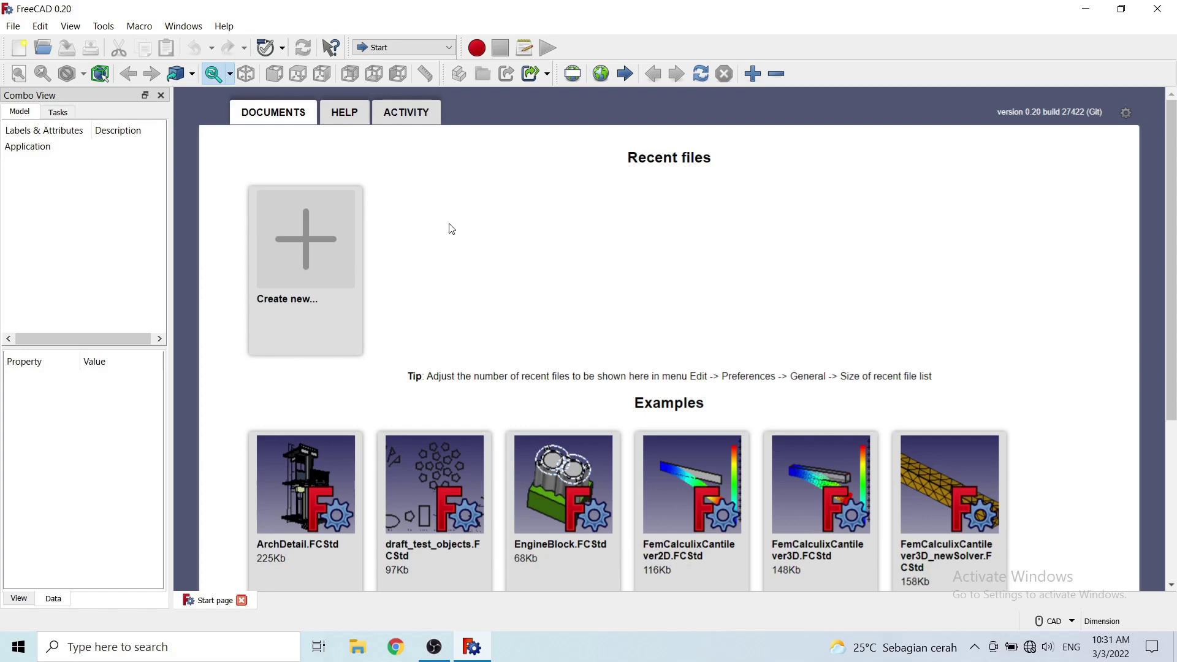
Create a new empty Unnamed document from the Start page
click(361, 253)
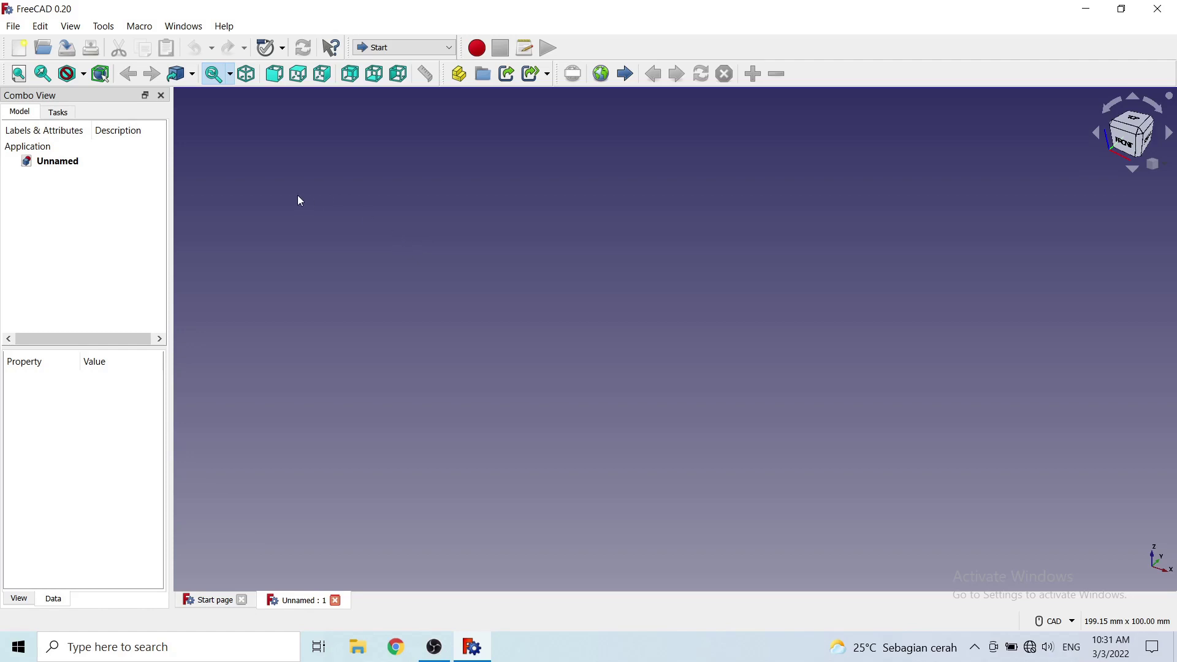
Switch to Part Design, create a body, and start a new sketch on XY_Plane
click(447, 48)
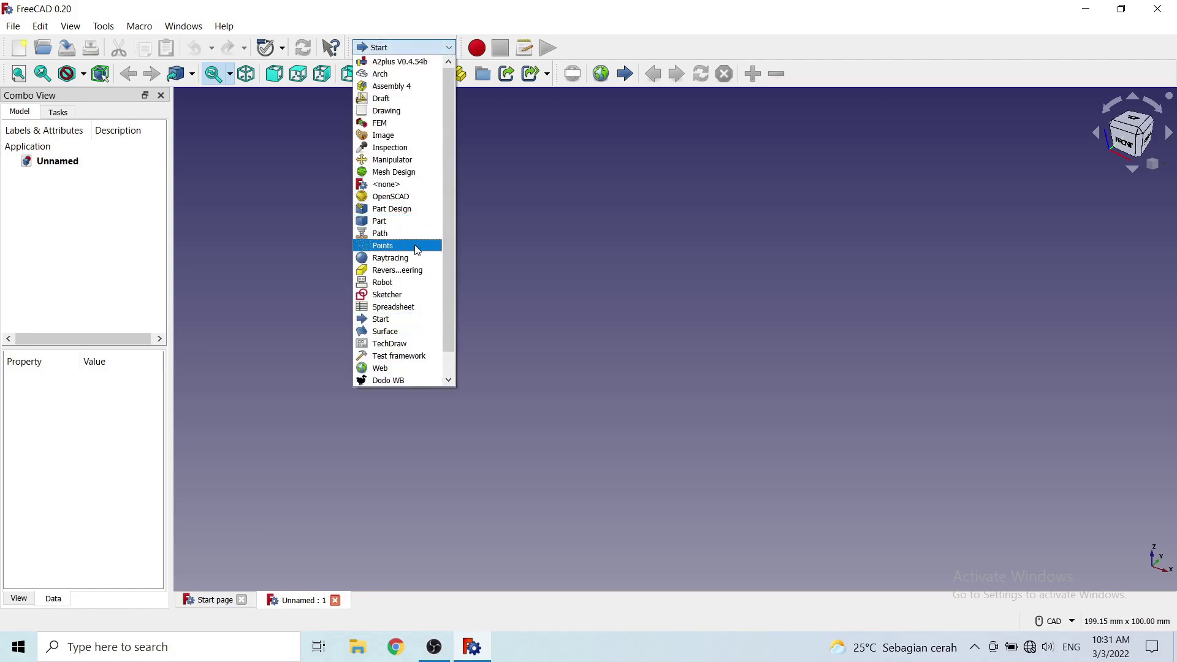
click(416, 210)
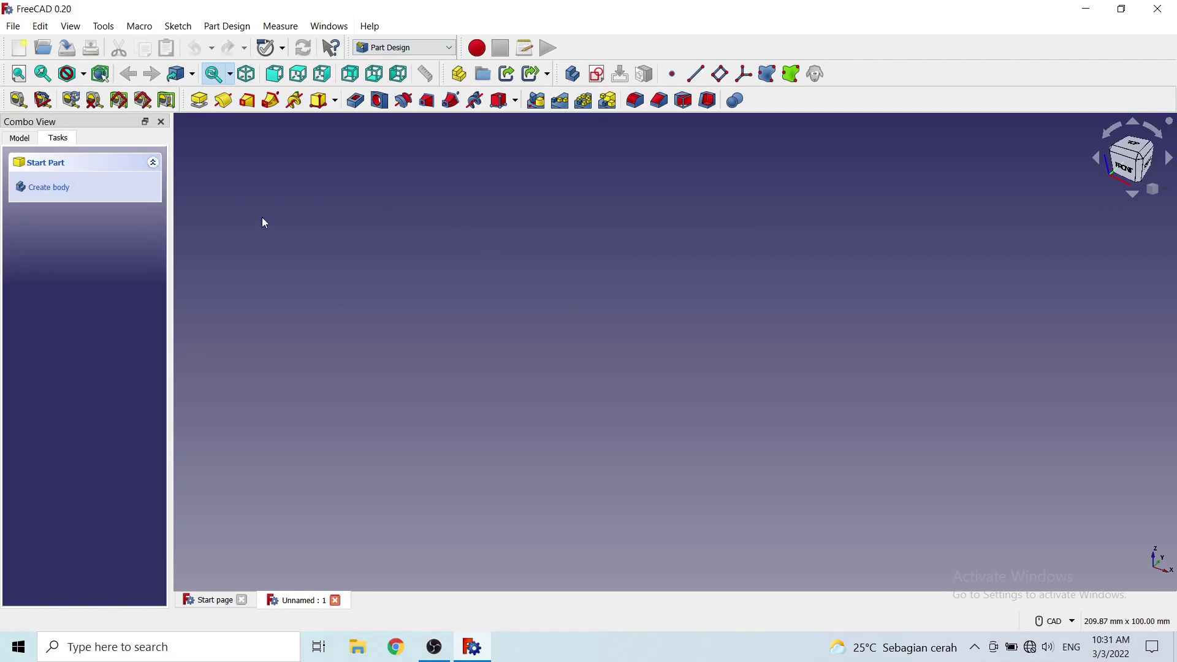
click(53, 189)
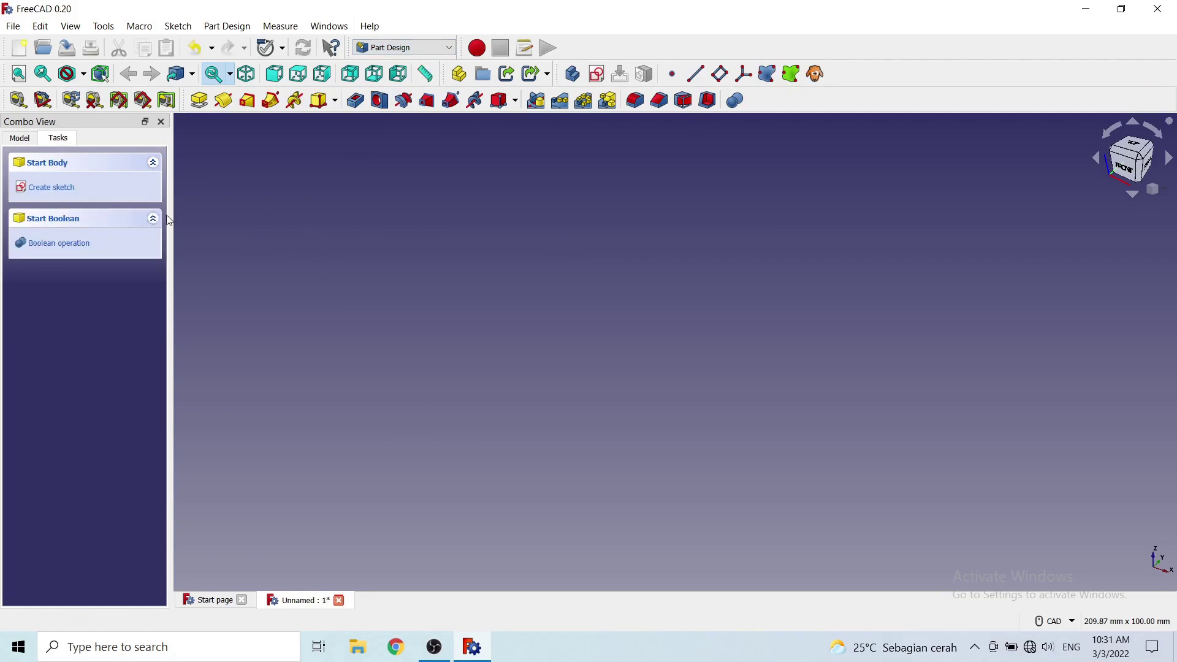
click(59, 188)
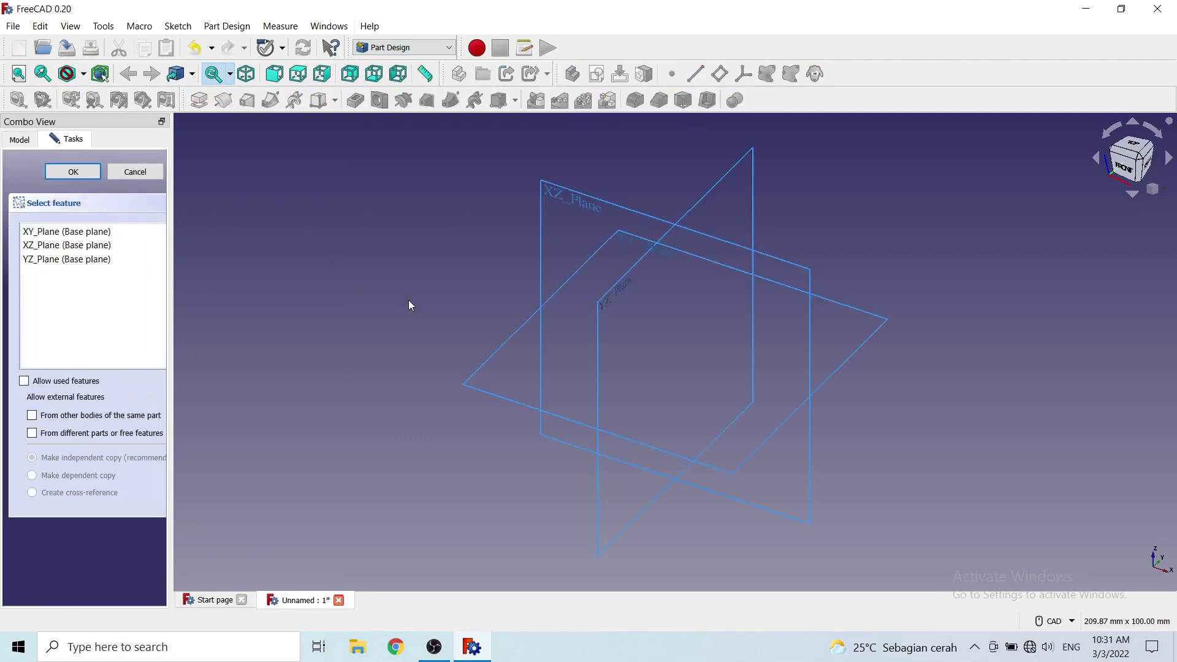
click(502, 347)
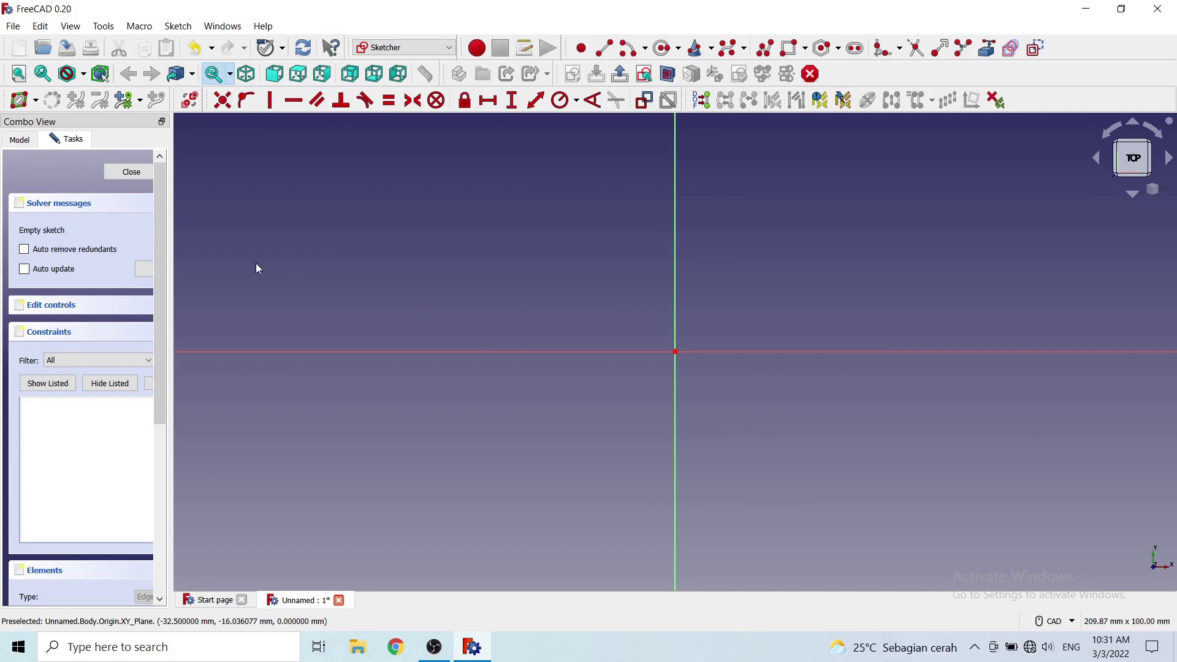
Widen the task panel and draw a horizontal line above the origin
drag(170, 233, 281, 236)
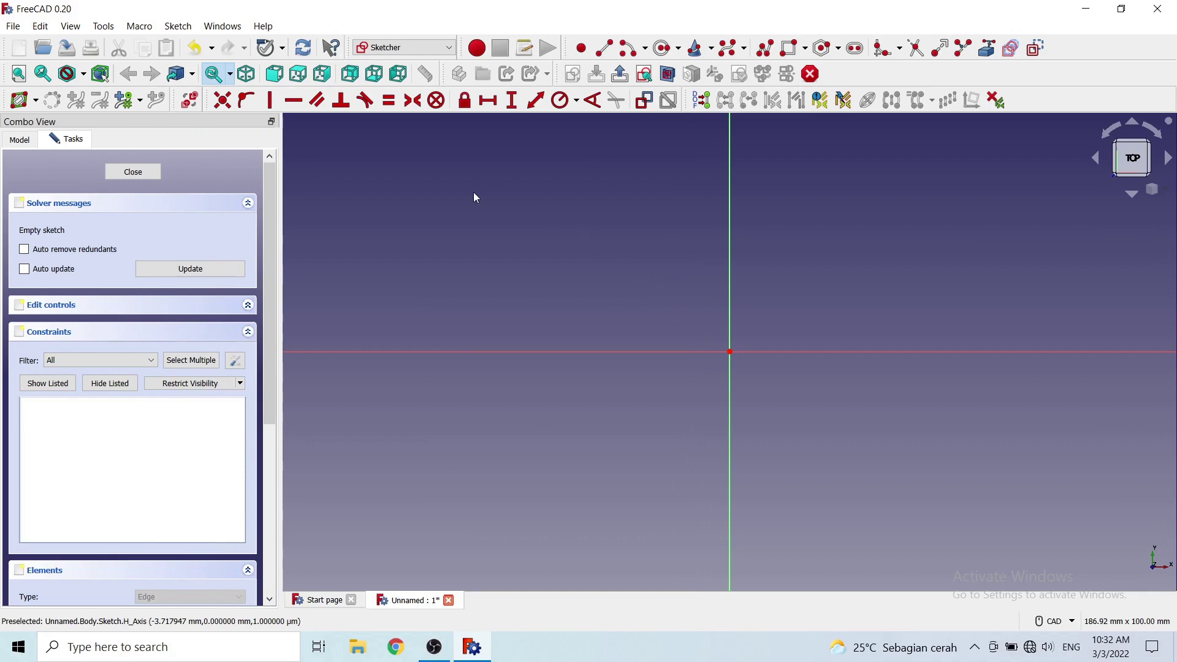
click(607, 51)
click(653, 332)
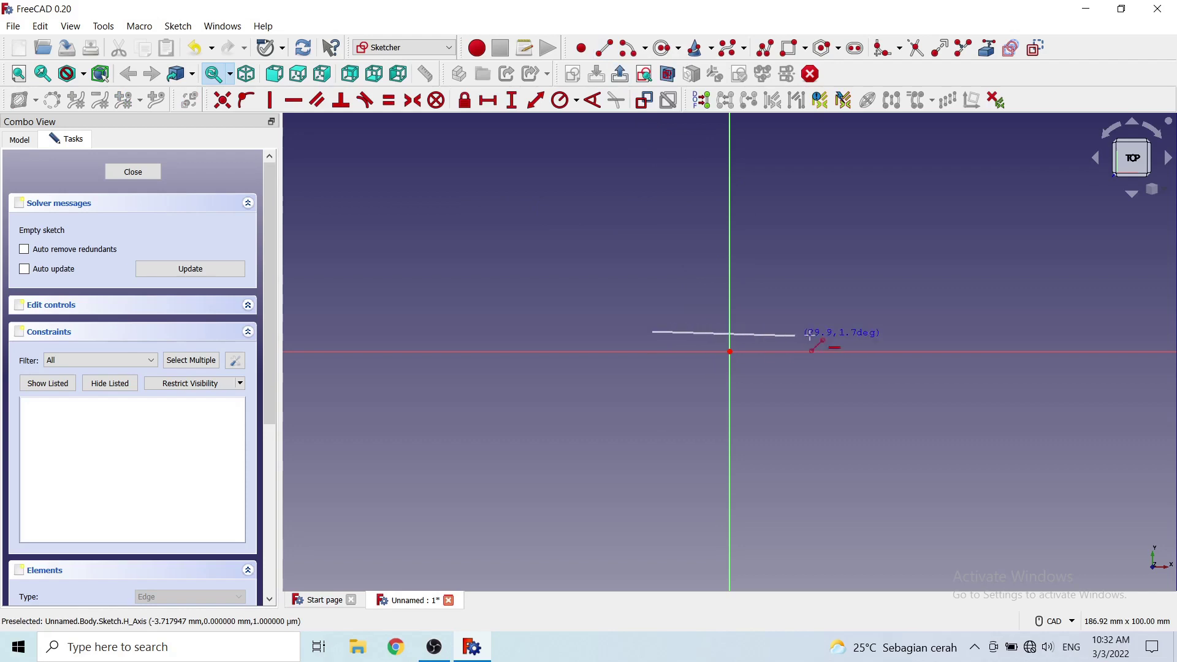
click(859, 332)
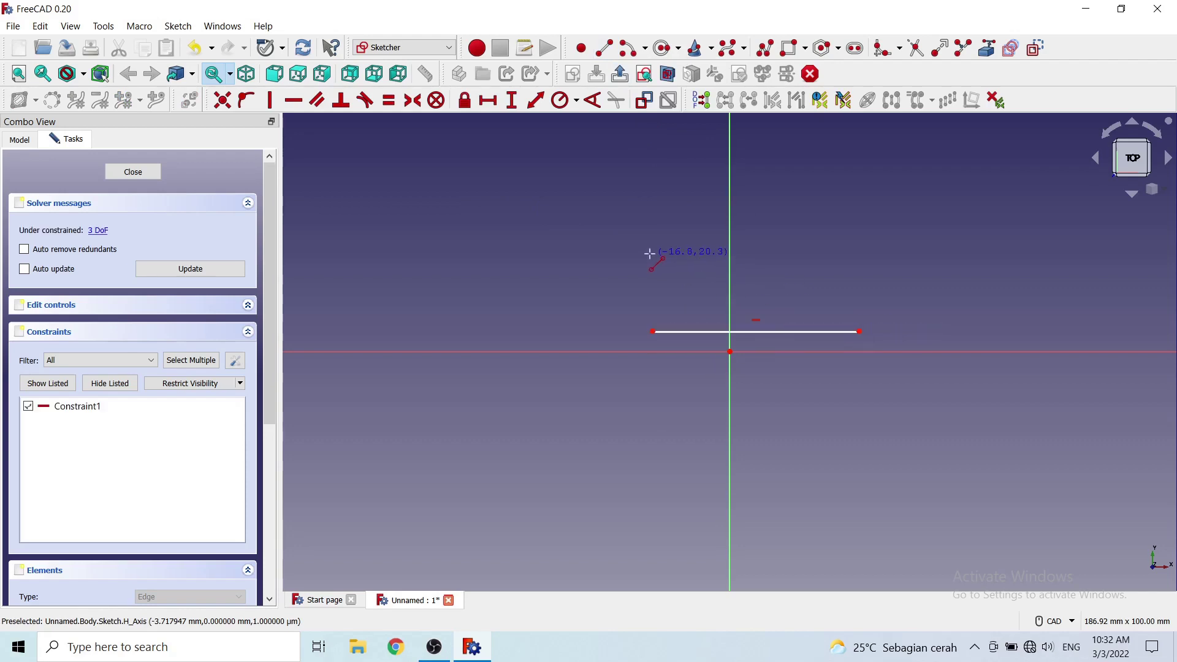
right_click(691, 340)
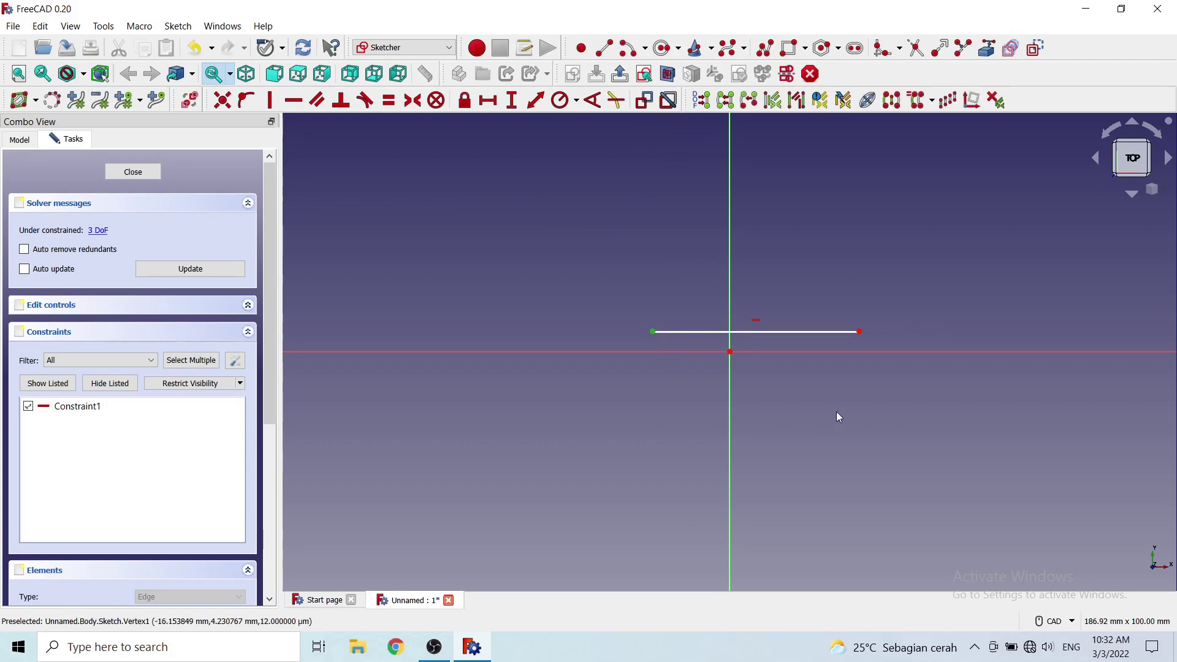
Constrain the line's endpoints symmetric about the sketch origin
click(859, 333)
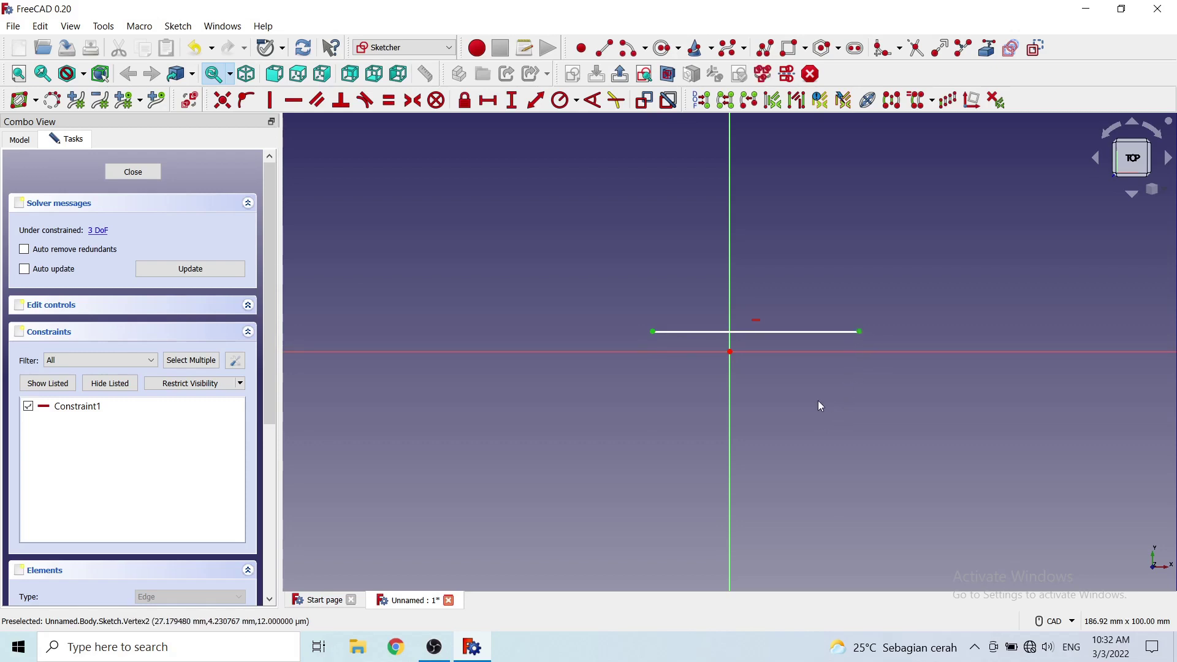
click(730, 352)
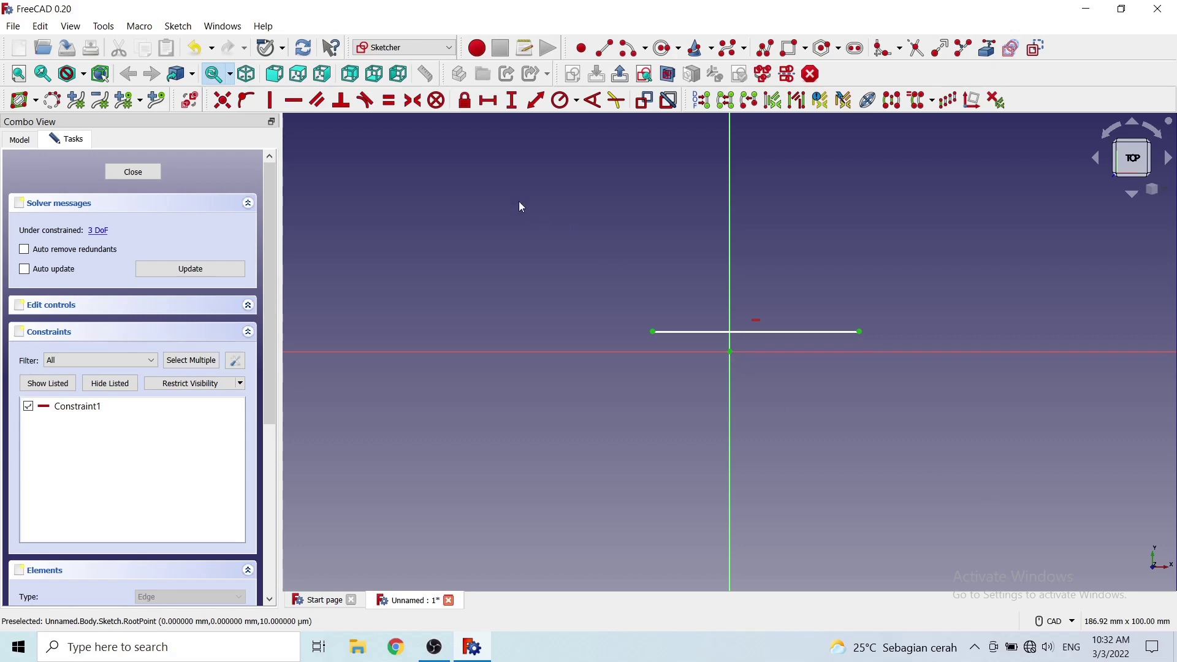
click(416, 104)
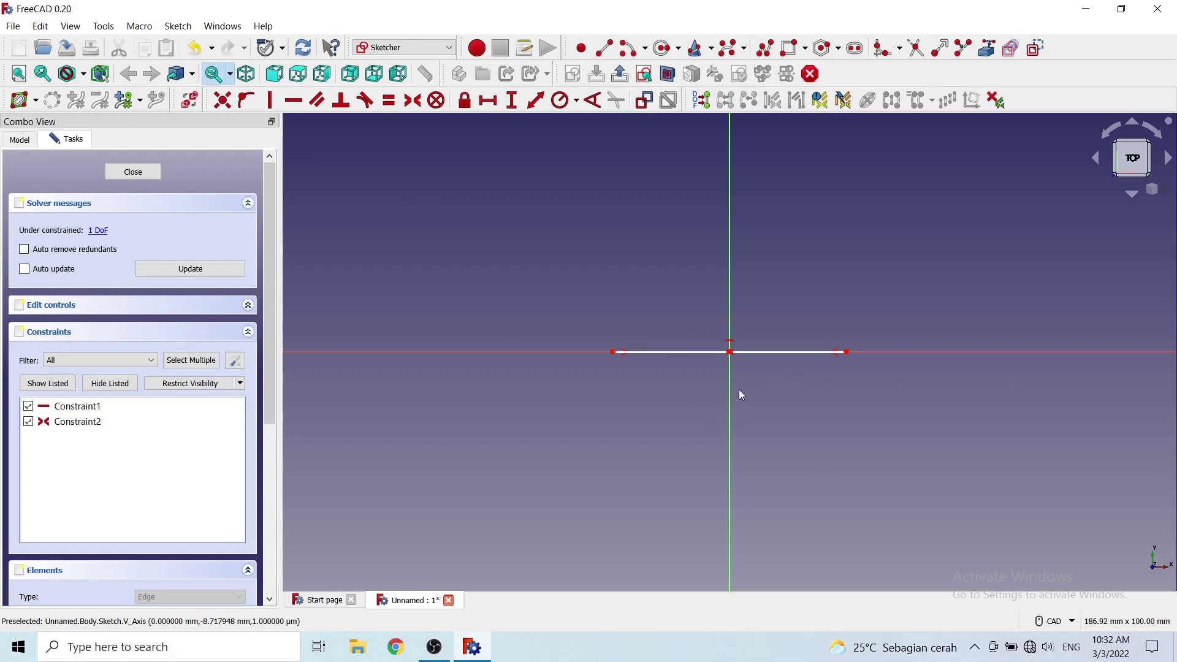
click(760, 352)
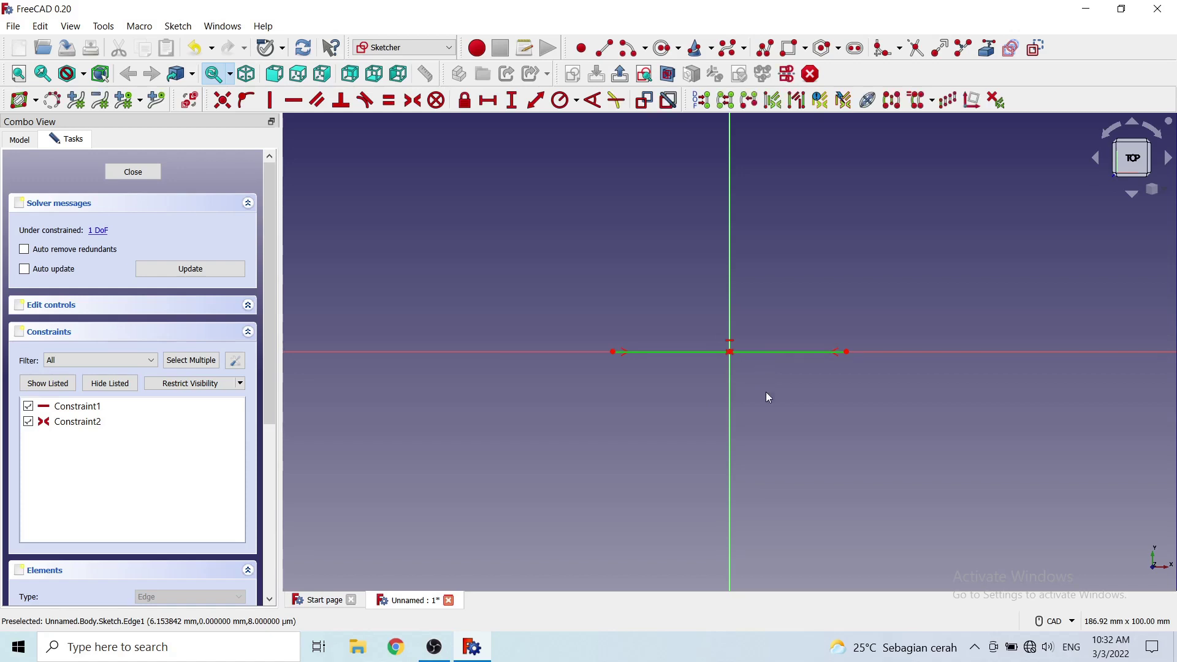
Set the horizontal line's length to 450 mm and move the dimension below the line
click(489, 102)
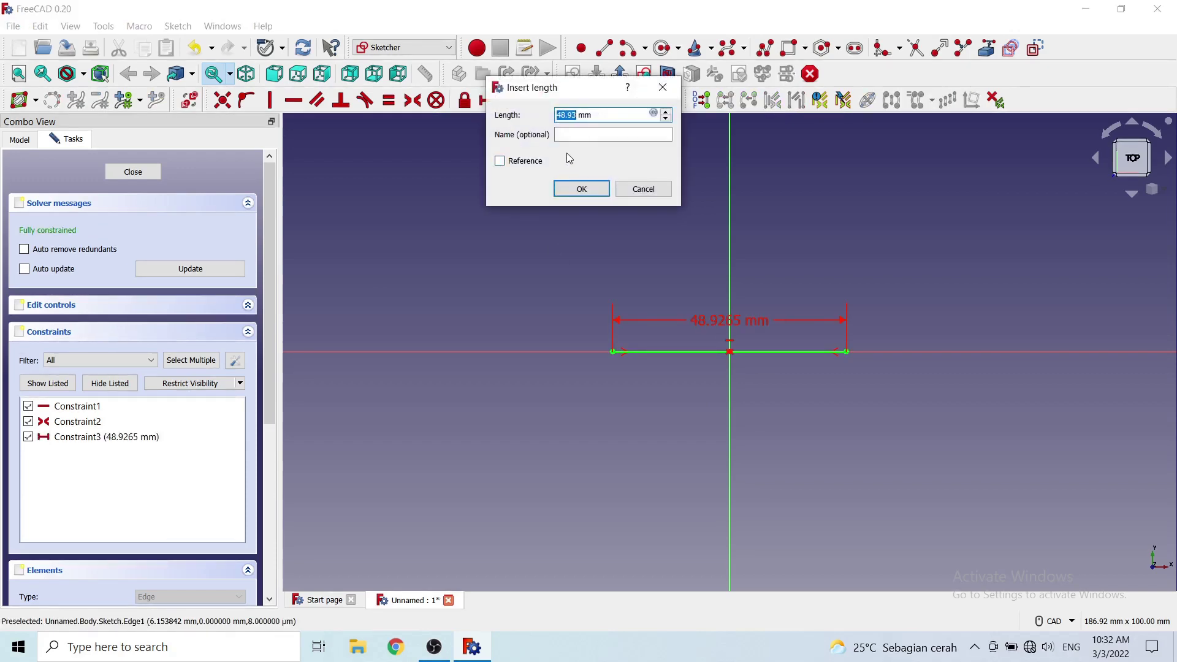
drag(574, 116, 556, 116)
text(450)
key(Delete)
click(585, 190)
scroll(671, 391, down, 5)
scroll(762, 300, down, 2)
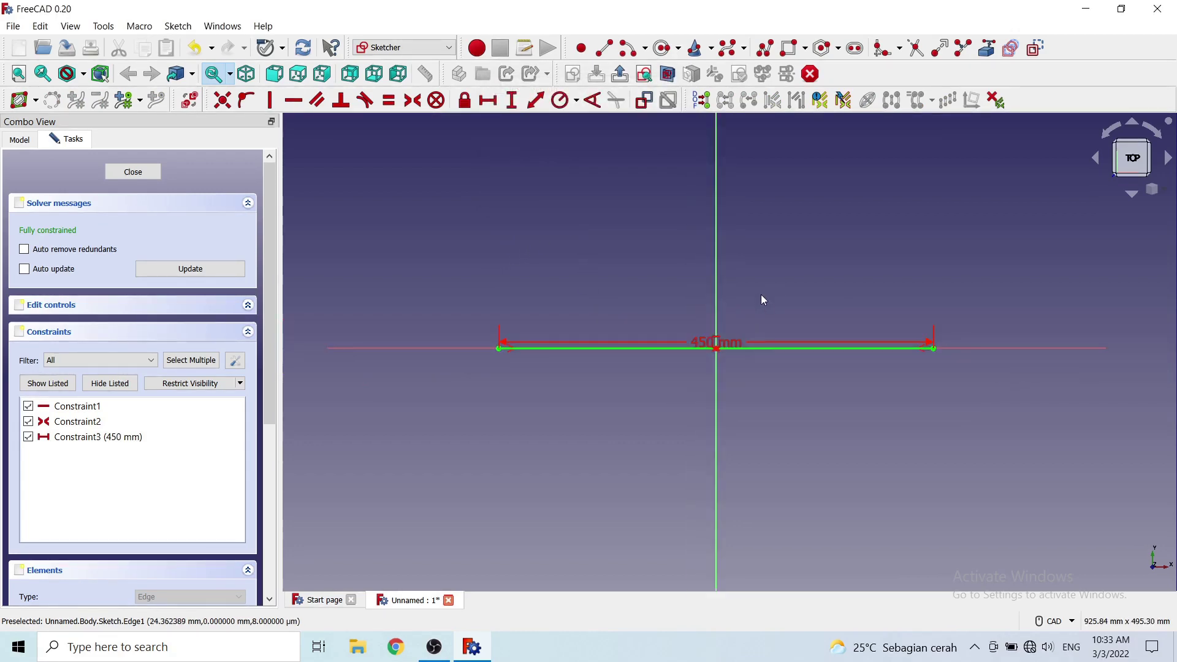
scroll(714, 377, up, 2)
drag(741, 329, 736, 422)
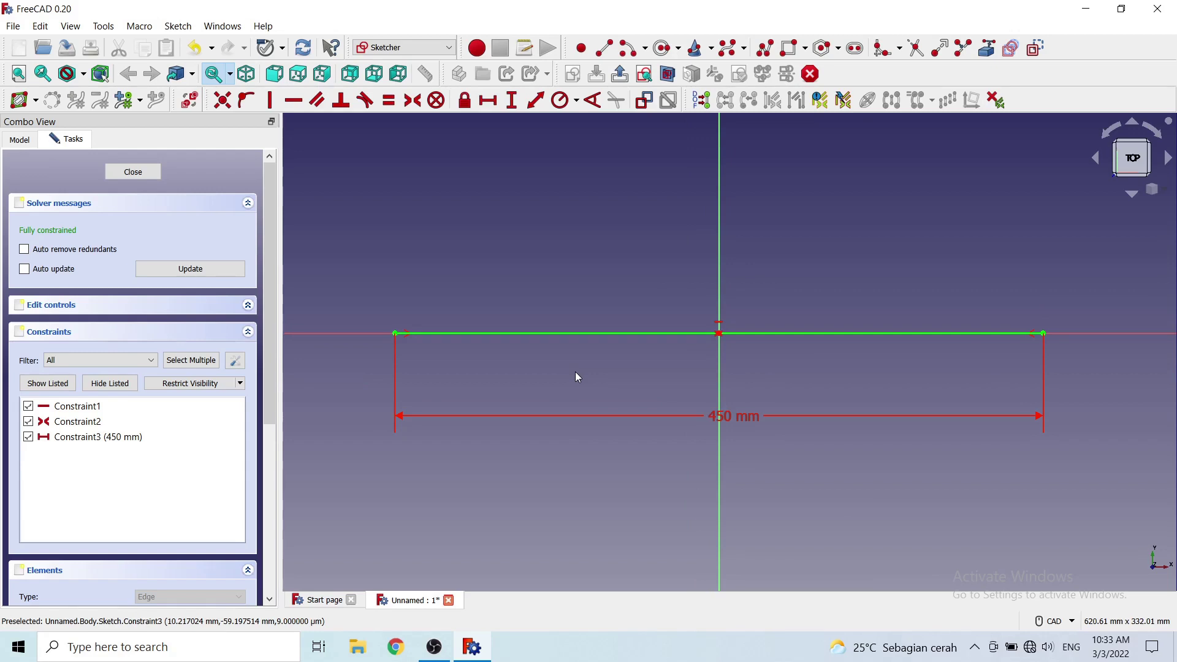
Draw a vertical line beside the origin, crossing the horizontal line
click(604, 47)
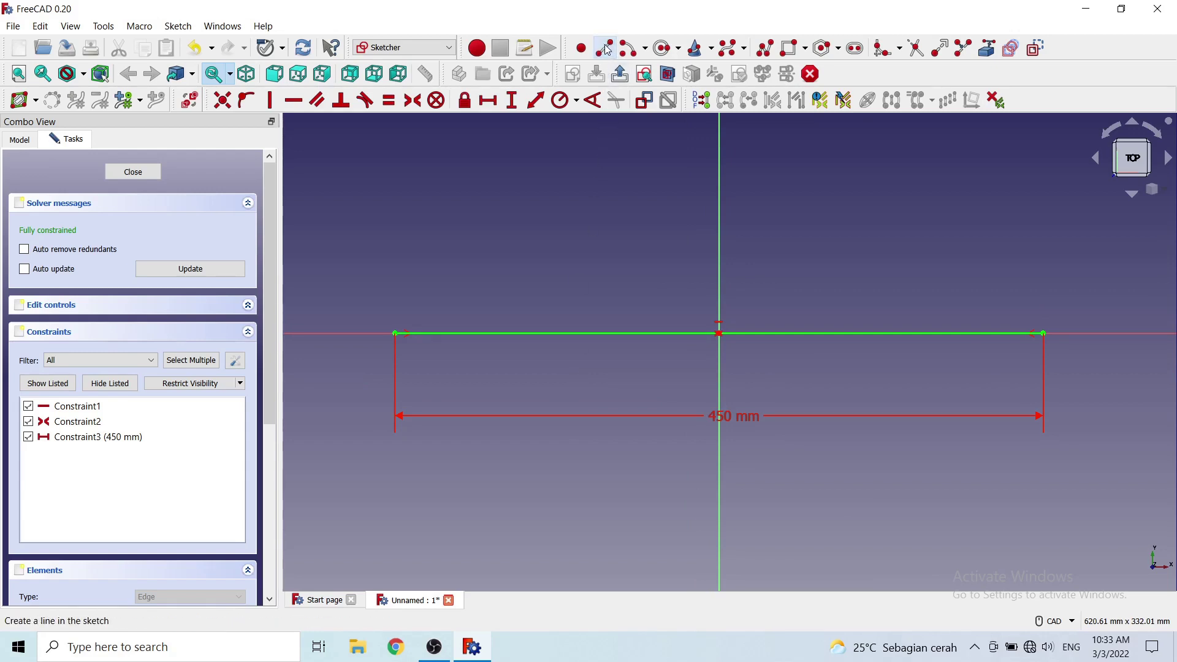
click(737, 223)
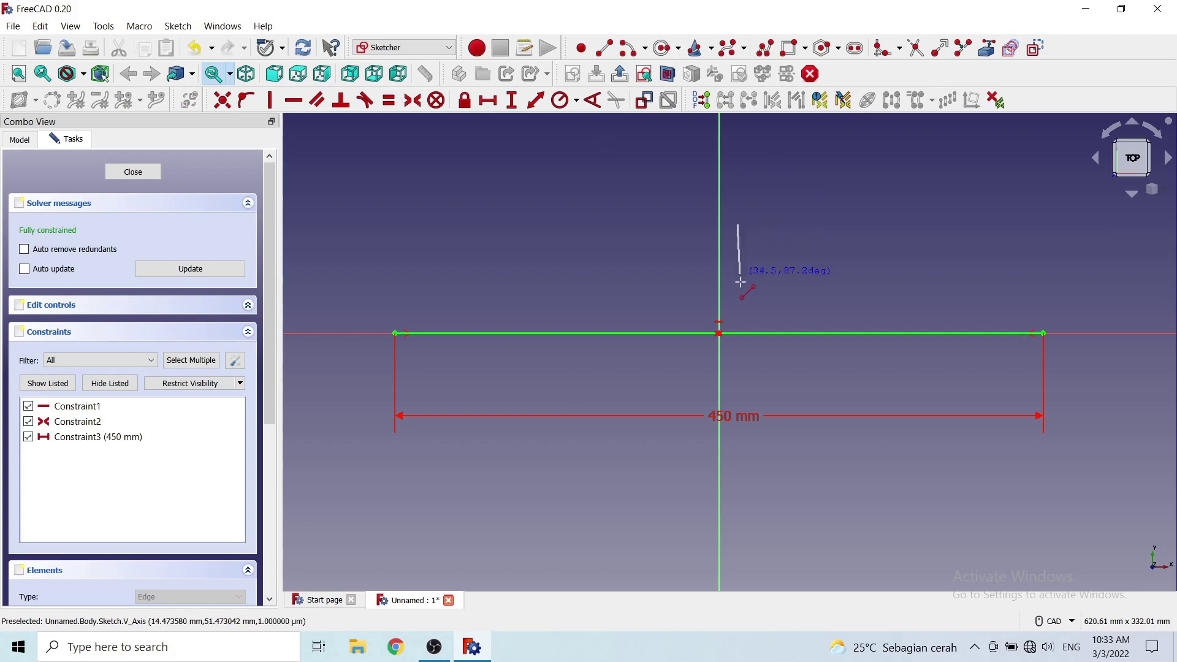
click(737, 375)
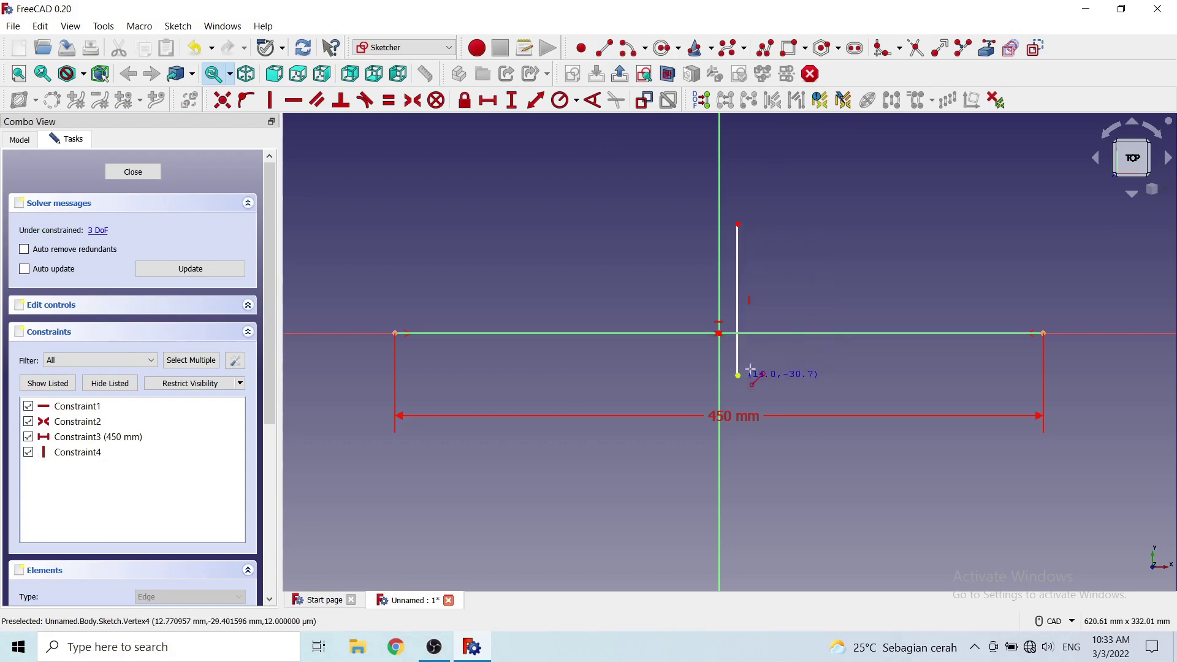
right_click(800, 240)
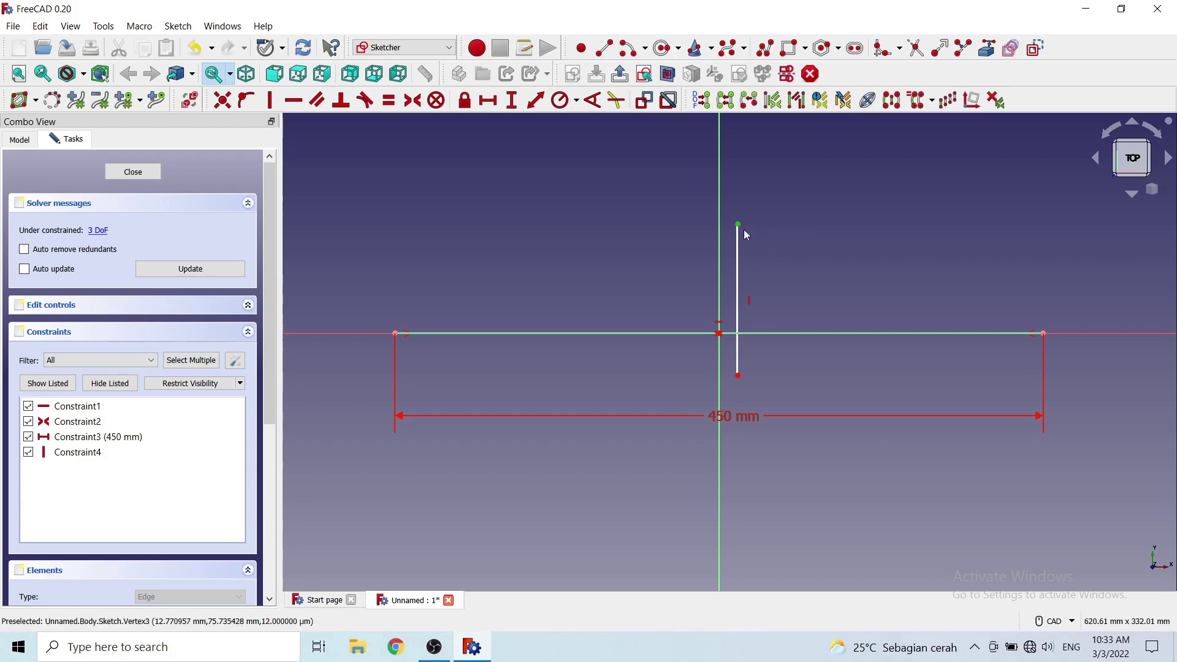
Center the vertical line symmetrically on the origin and move the 450 mm dimension lower
click(739, 376)
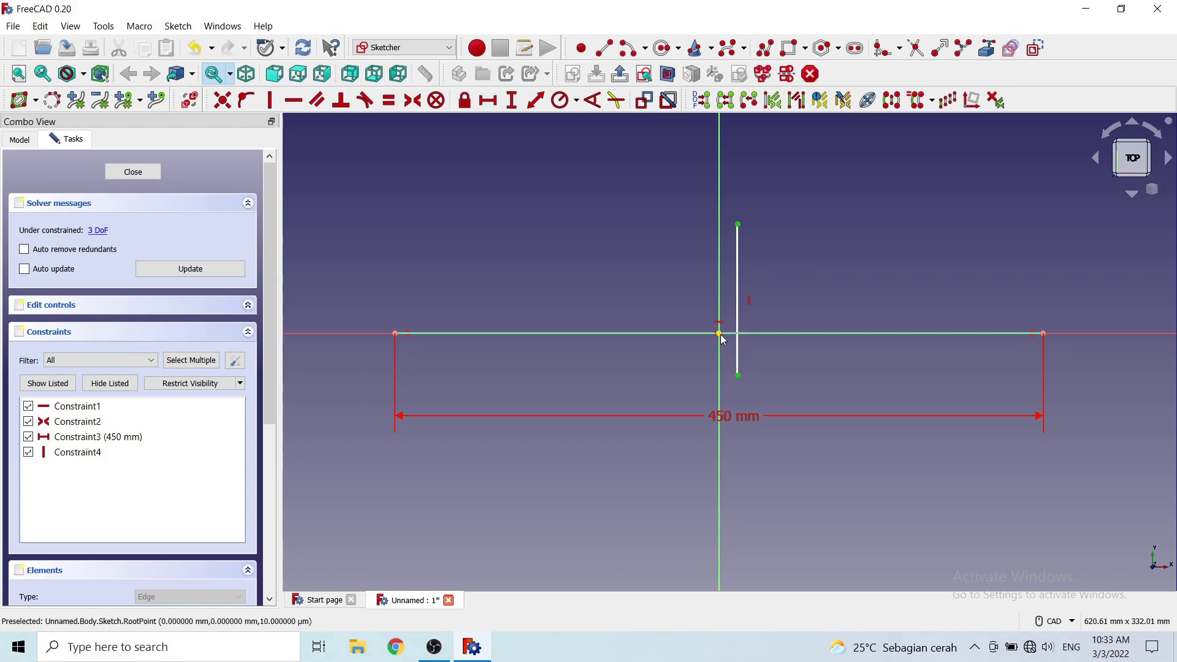
click(720, 334)
click(412, 99)
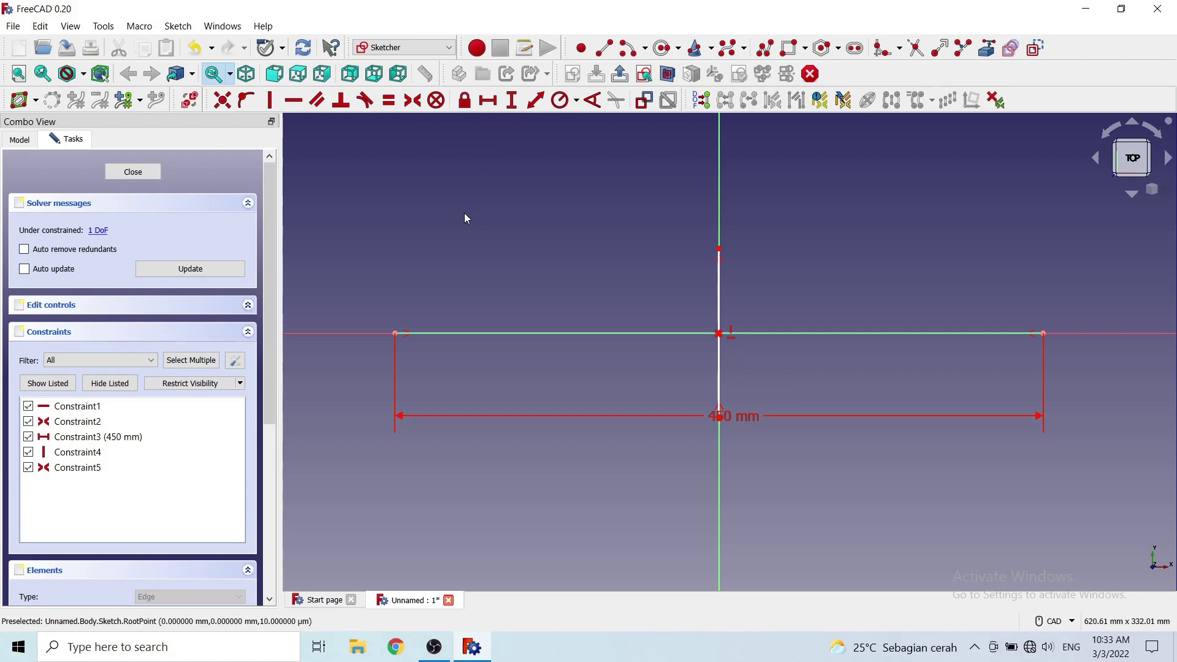
drag(748, 418, 748, 476)
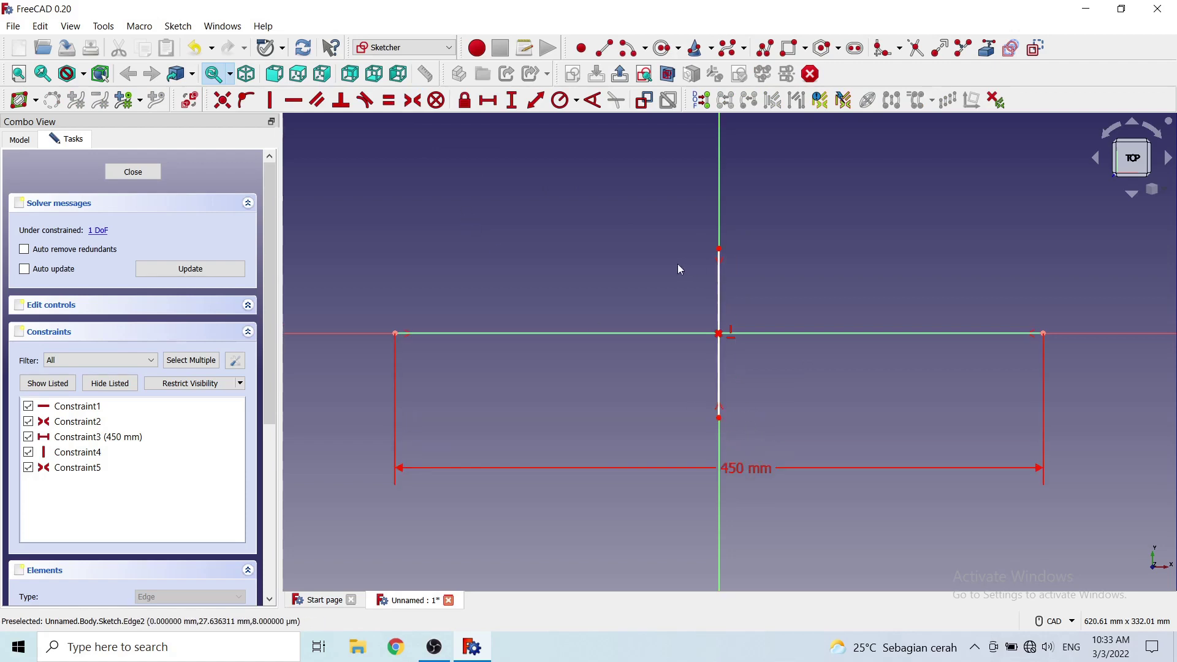
click(719, 286)
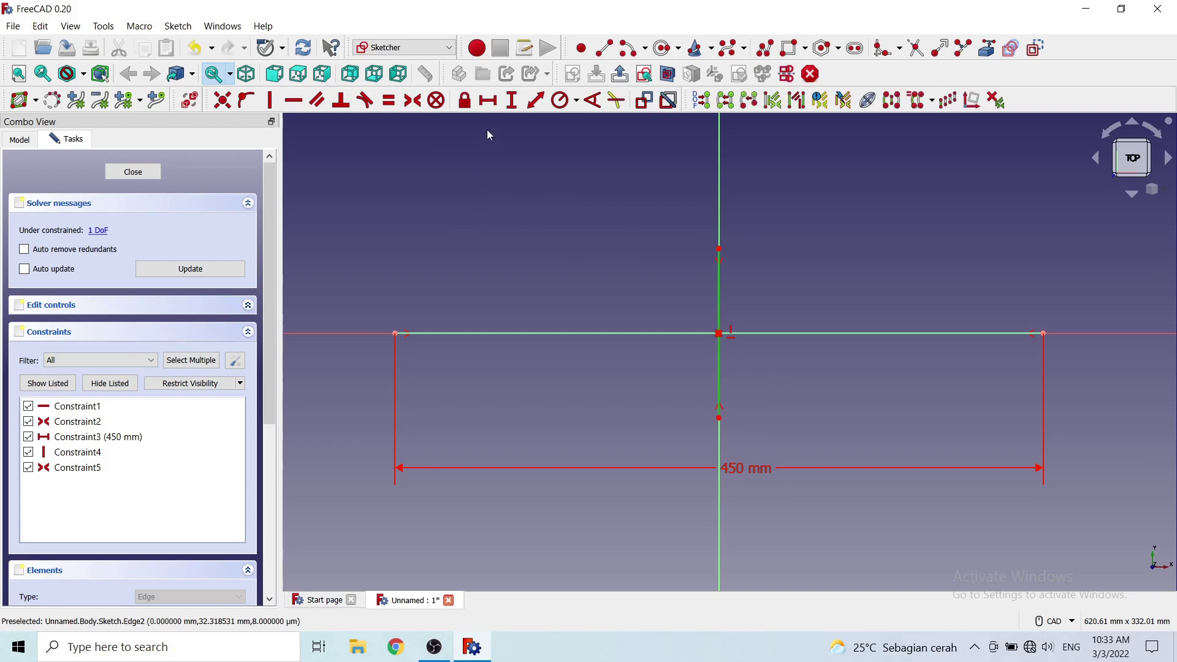
Set the vertical line's length to 350 mm and place its dimension to the right
click(511, 100)
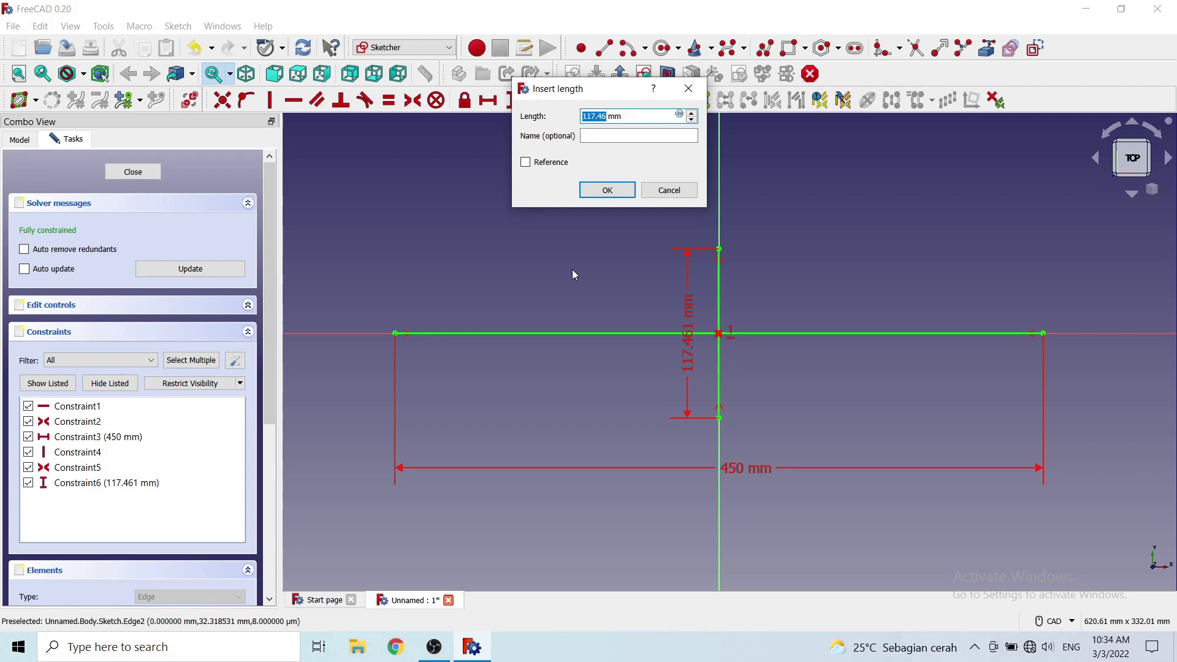
text(350)
click(607, 190)
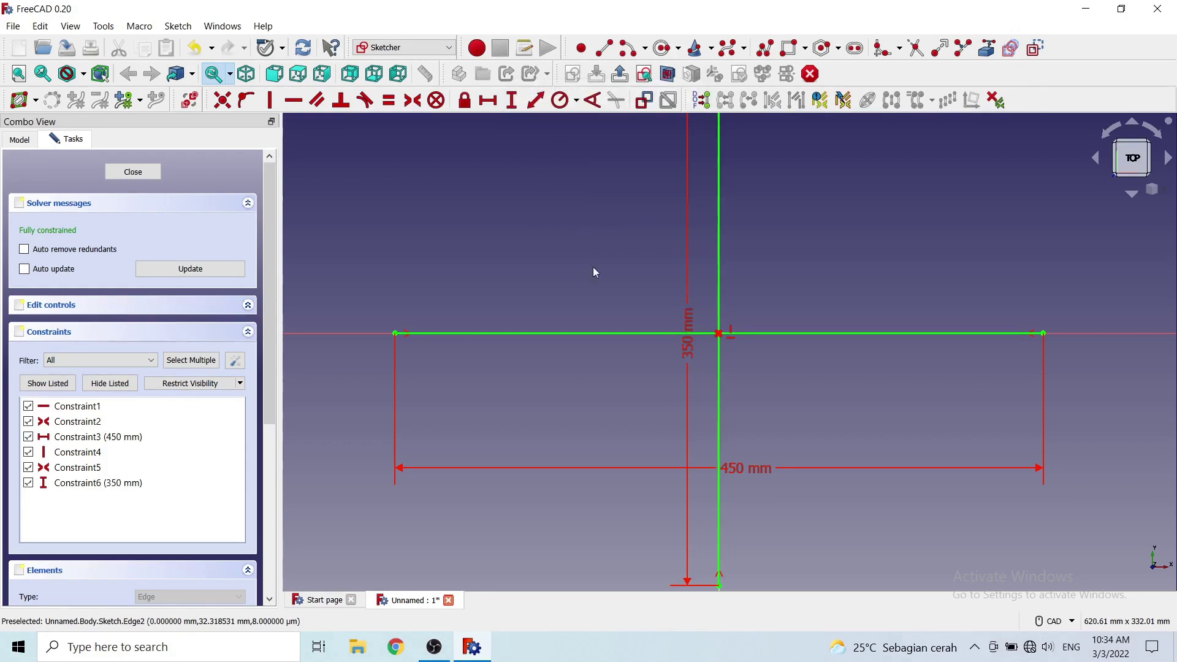
scroll(597, 291, down, 3)
drag(648, 332, 715, 337)
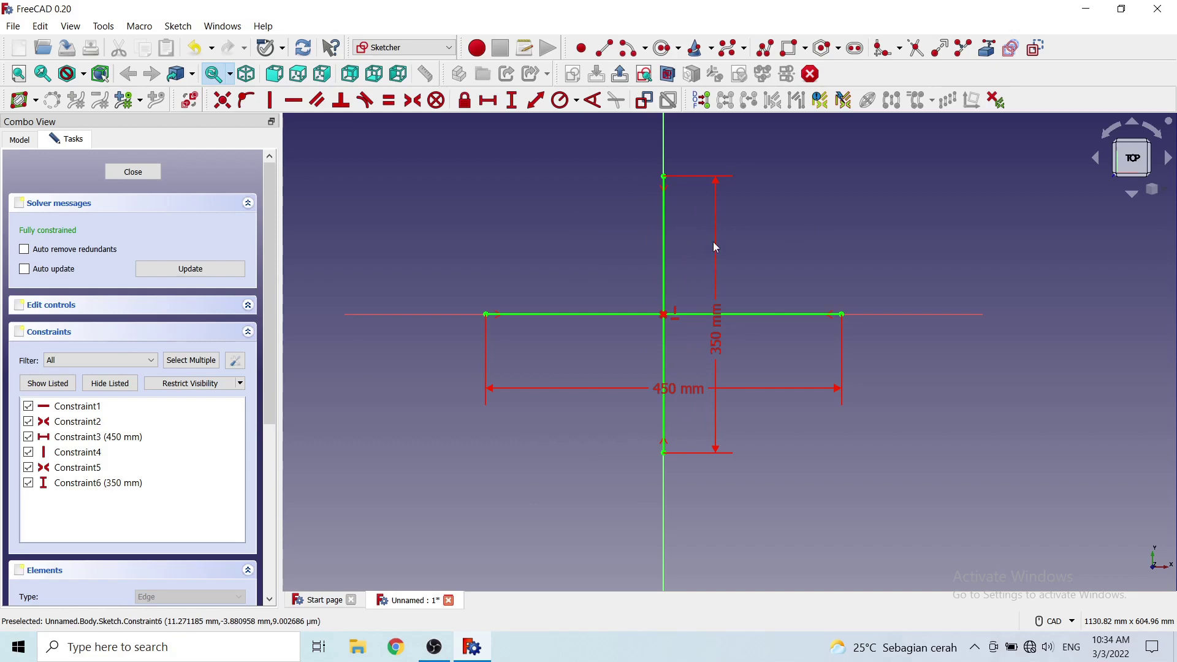
Draw an ellipse centred on the origin through the horizontal line's right end and top vertex
click(711, 49)
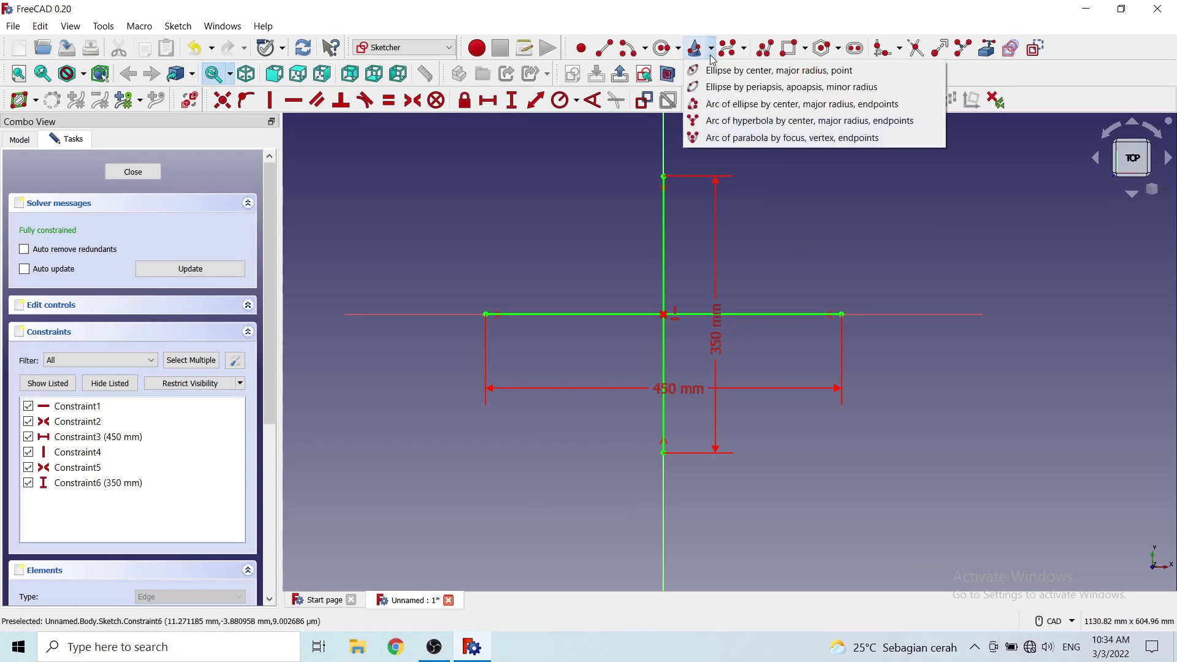
click(716, 72)
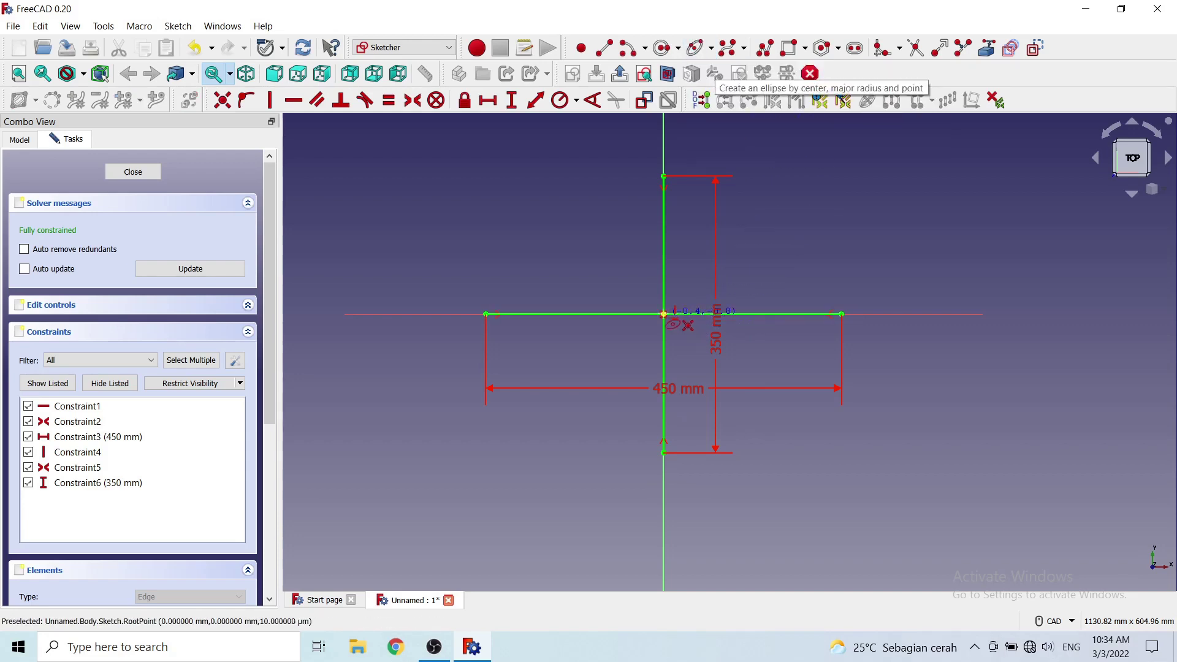
click(663, 314)
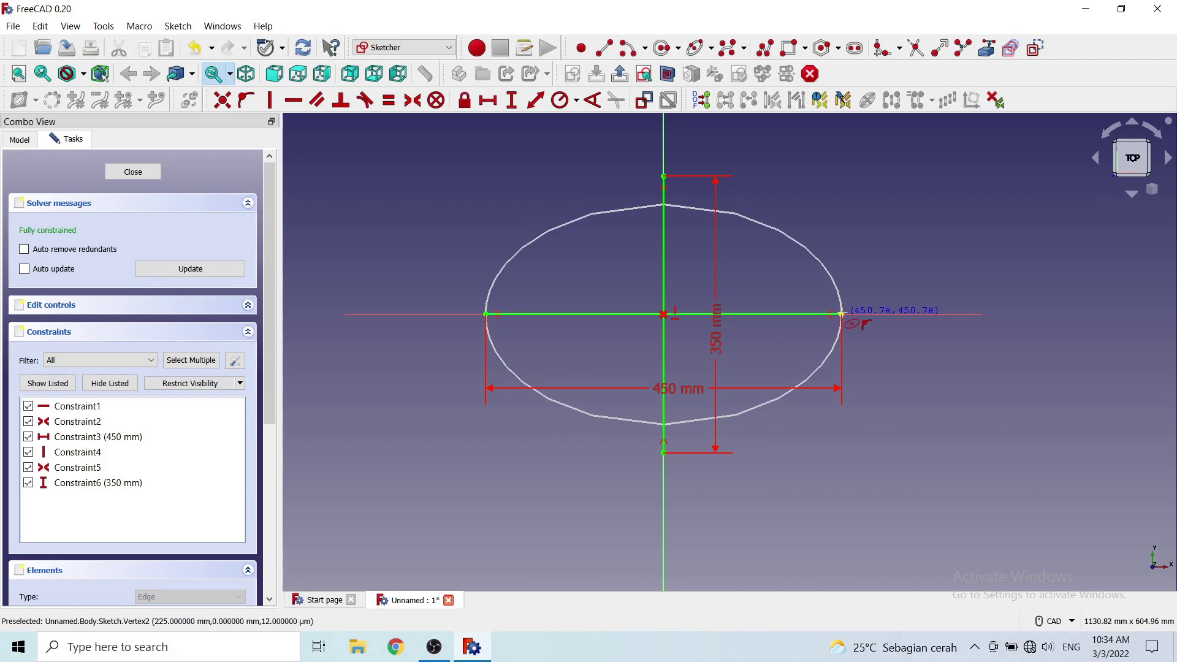
click(841, 313)
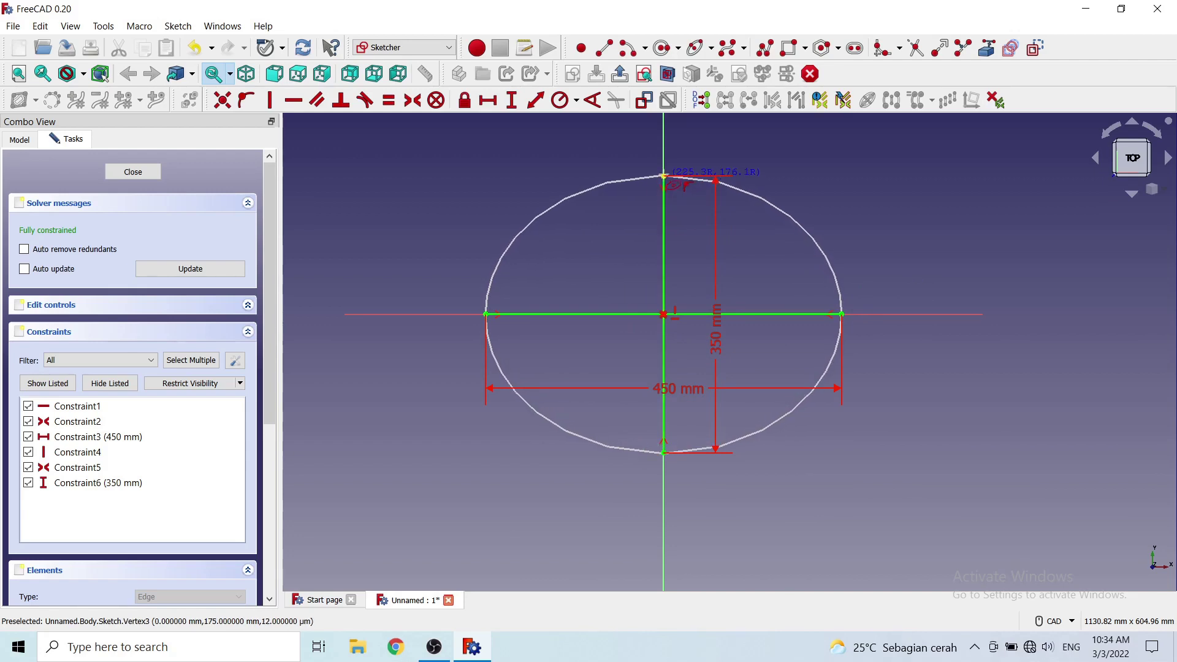
click(663, 175)
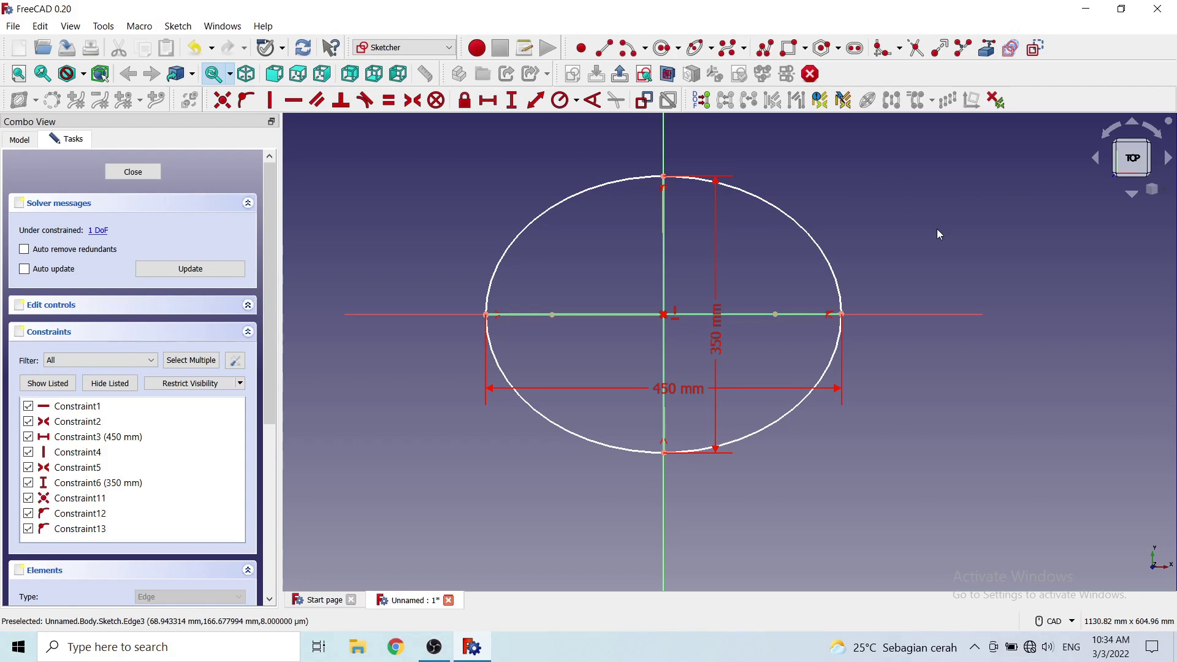
Convert the 350 mm vertical and 450 mm horizontal lines to construction geometry
click(663, 264)
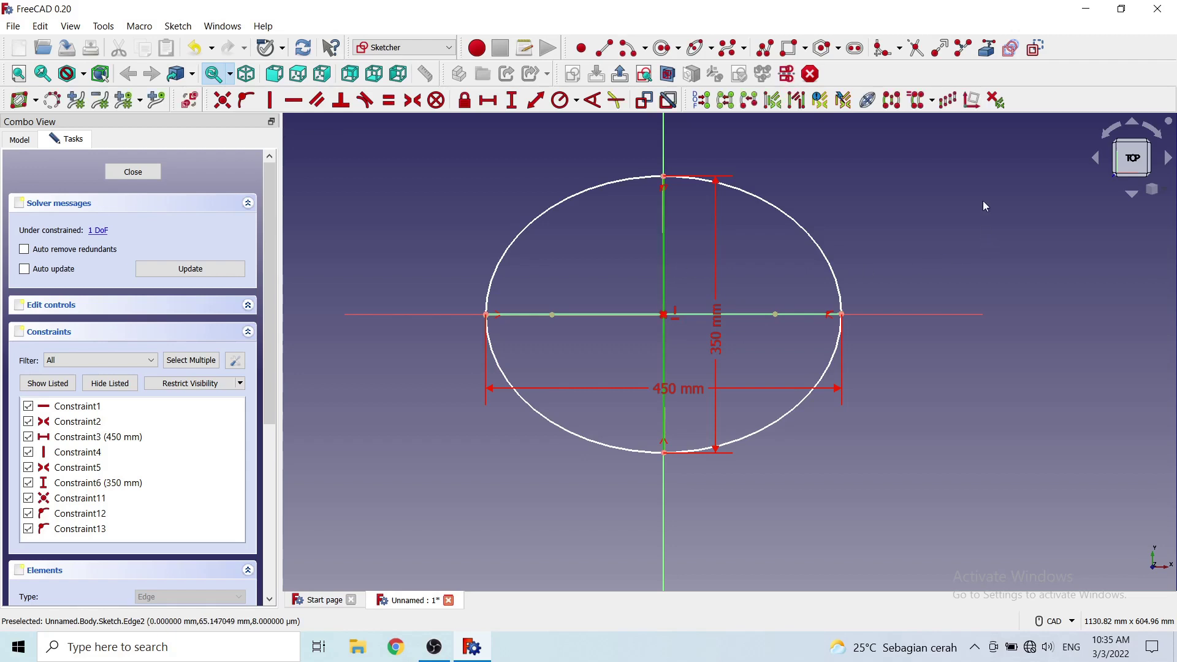
click(1035, 49)
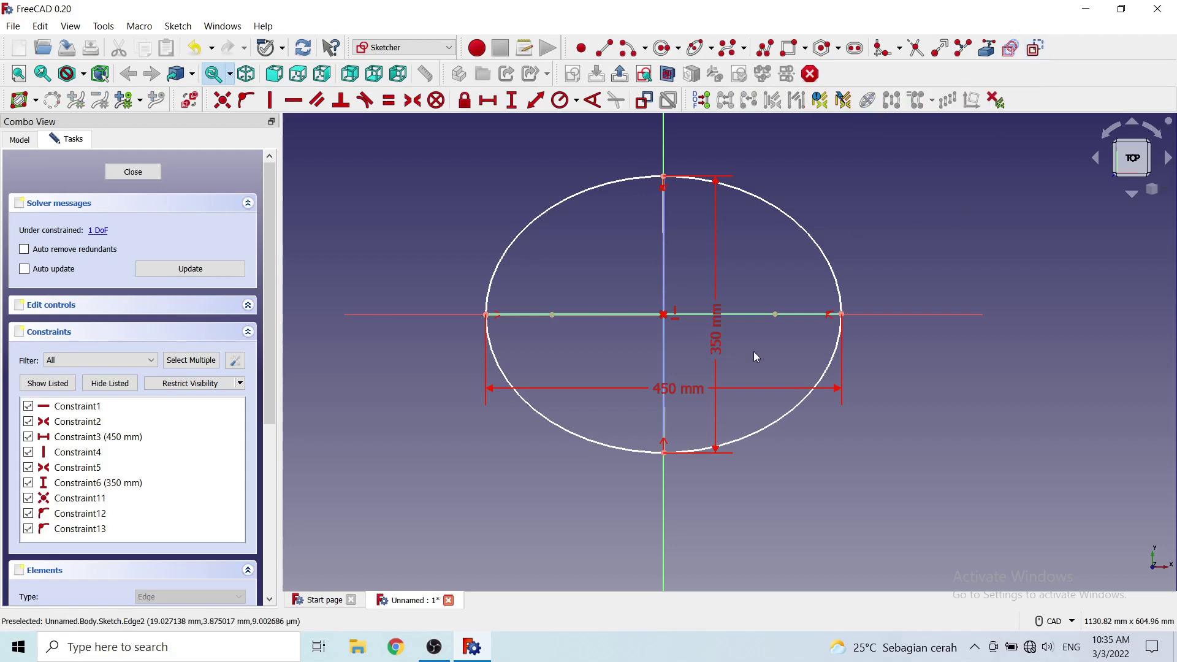
click(759, 314)
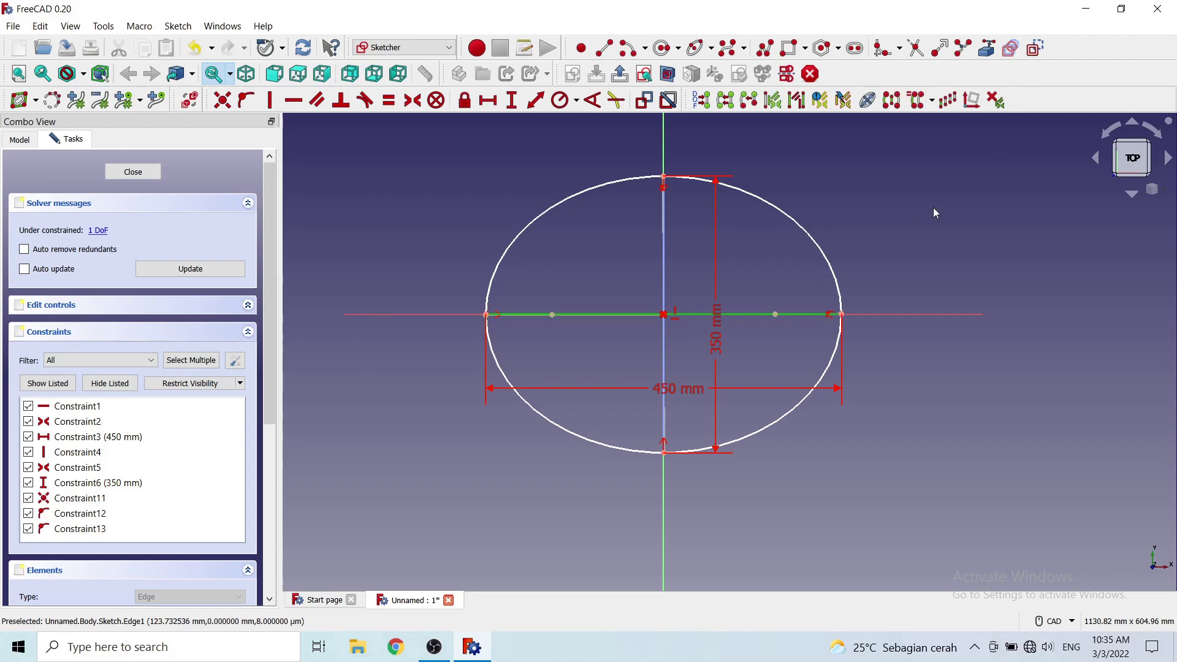
click(1036, 49)
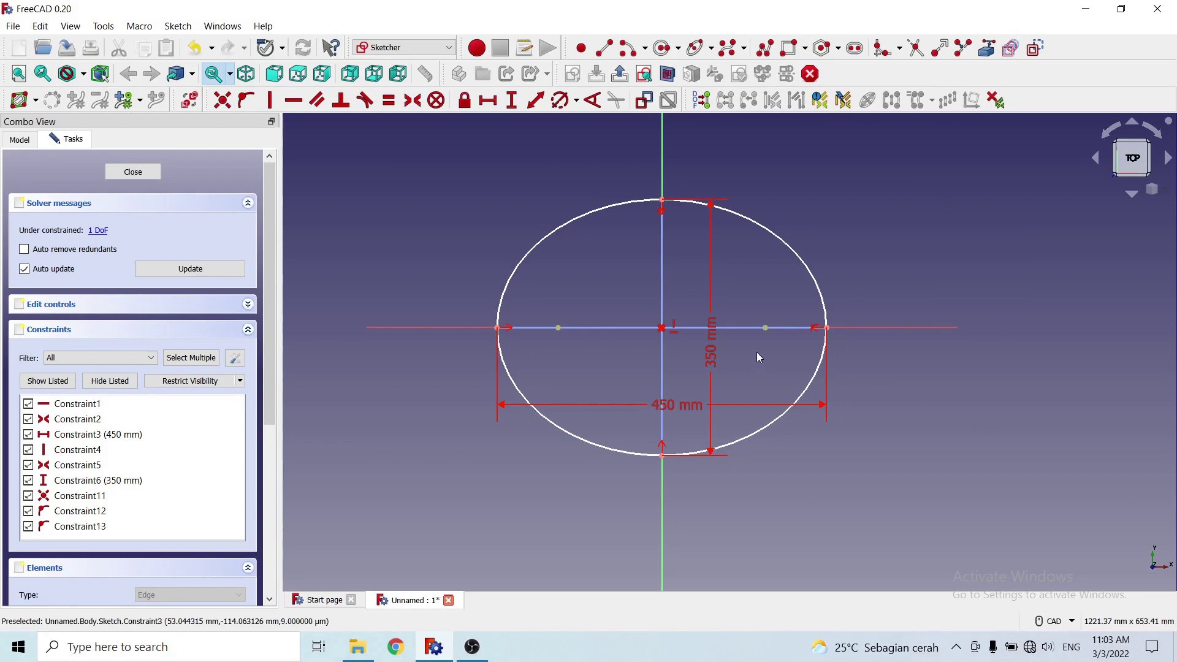
Pin the ellipse vertex onto the horizontal axis, then close the sketch
click(765, 327)
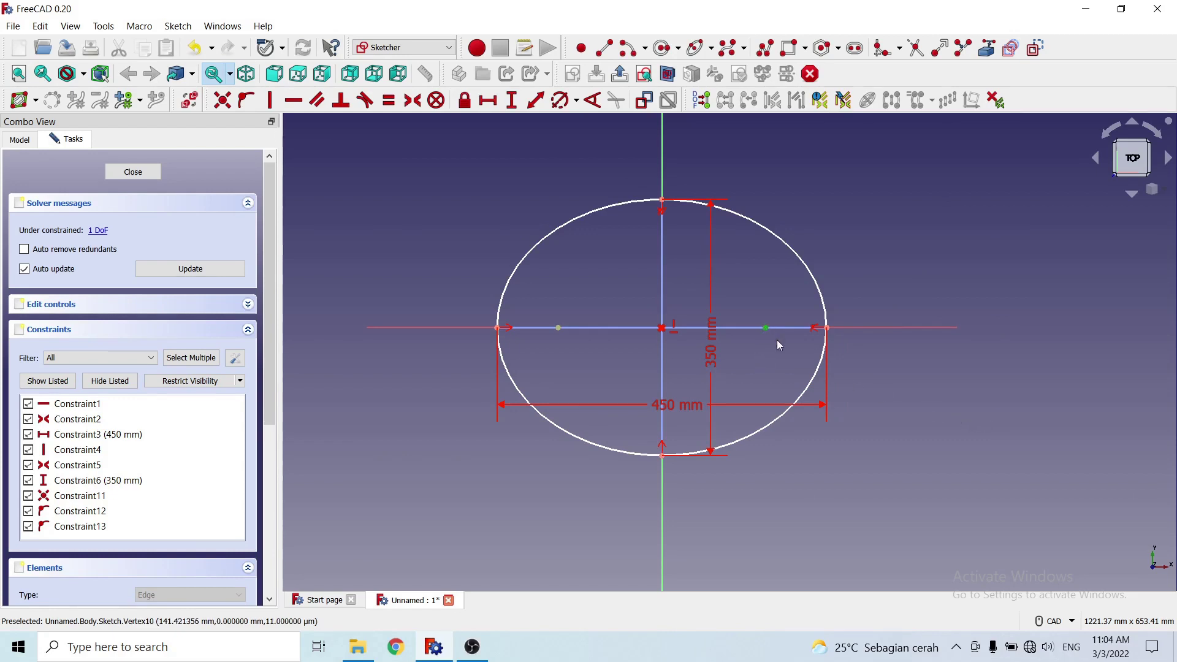
click(891, 328)
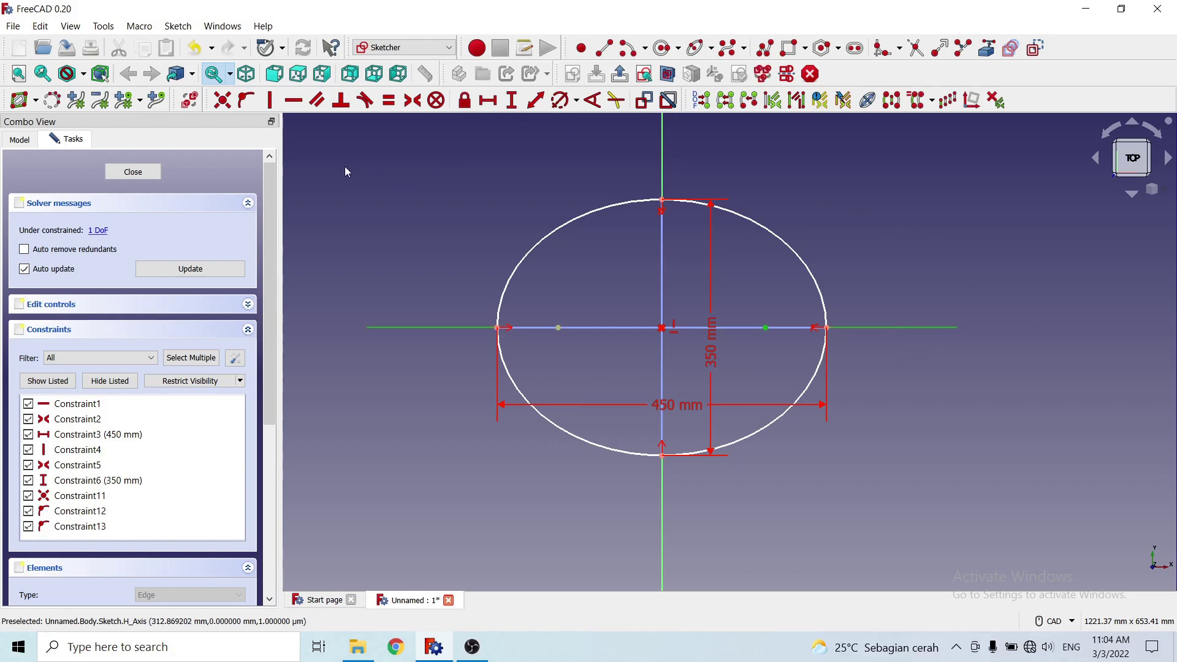
click(249, 103)
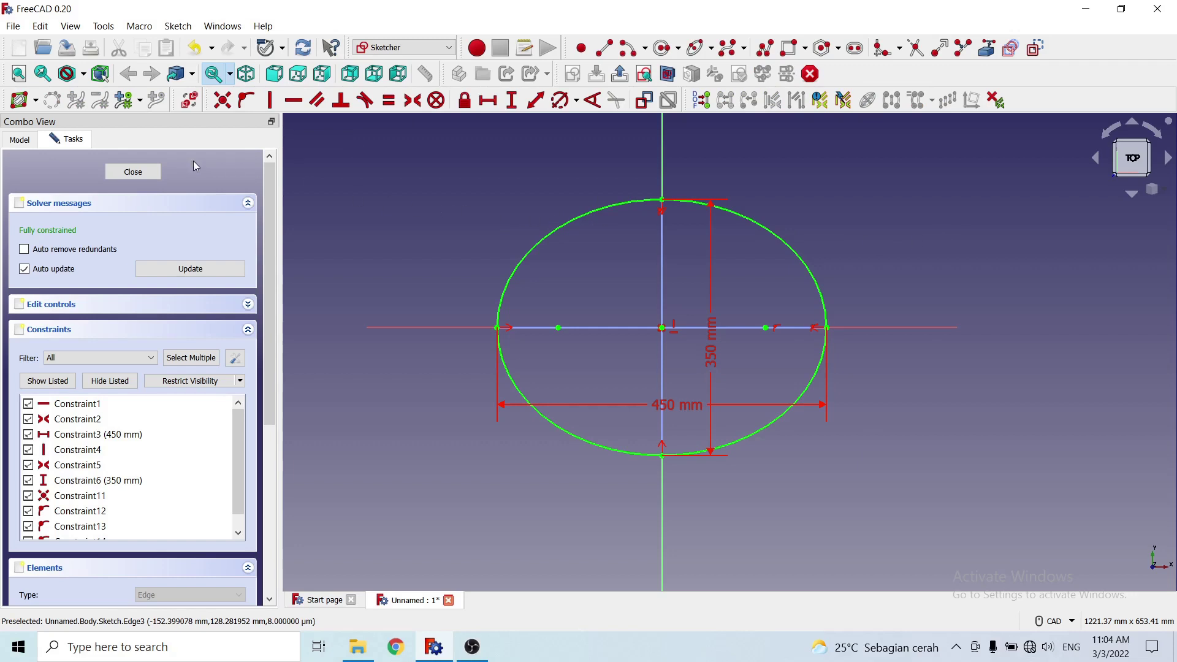
click(158, 170)
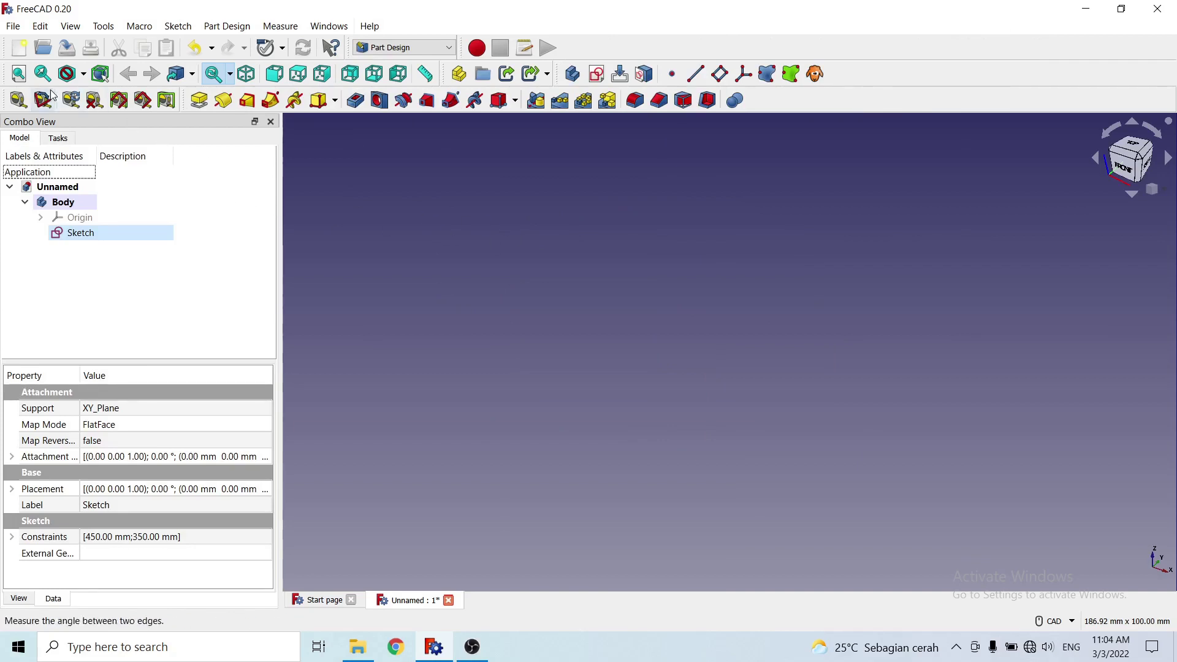
Fit the view to the ellipse, show the body's Origin, and switch to isometric view
click(19, 74)
click(451, 387)
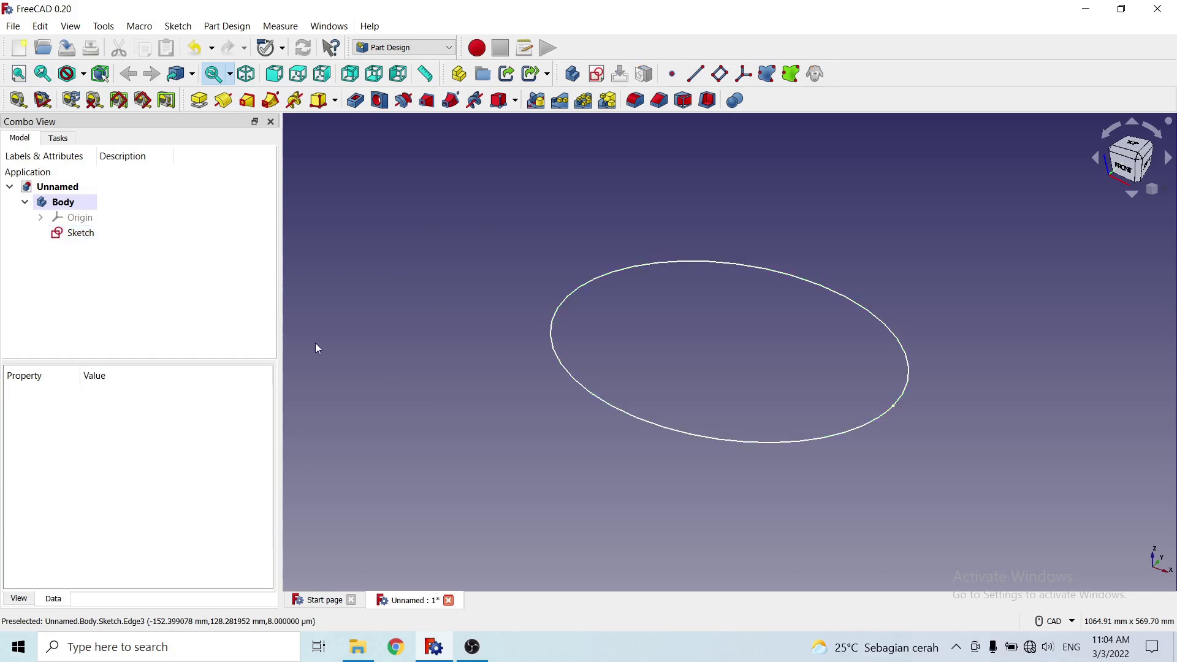
middle_drag(772, 355, 748, 370)
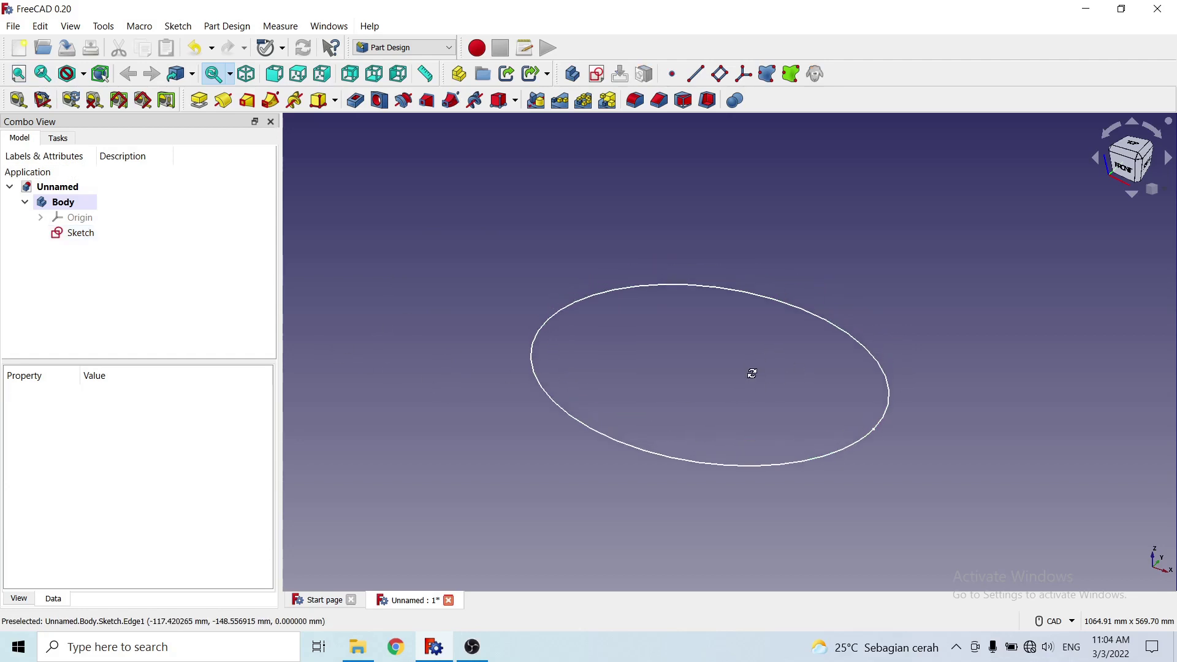
scroll(752, 367, up, 2)
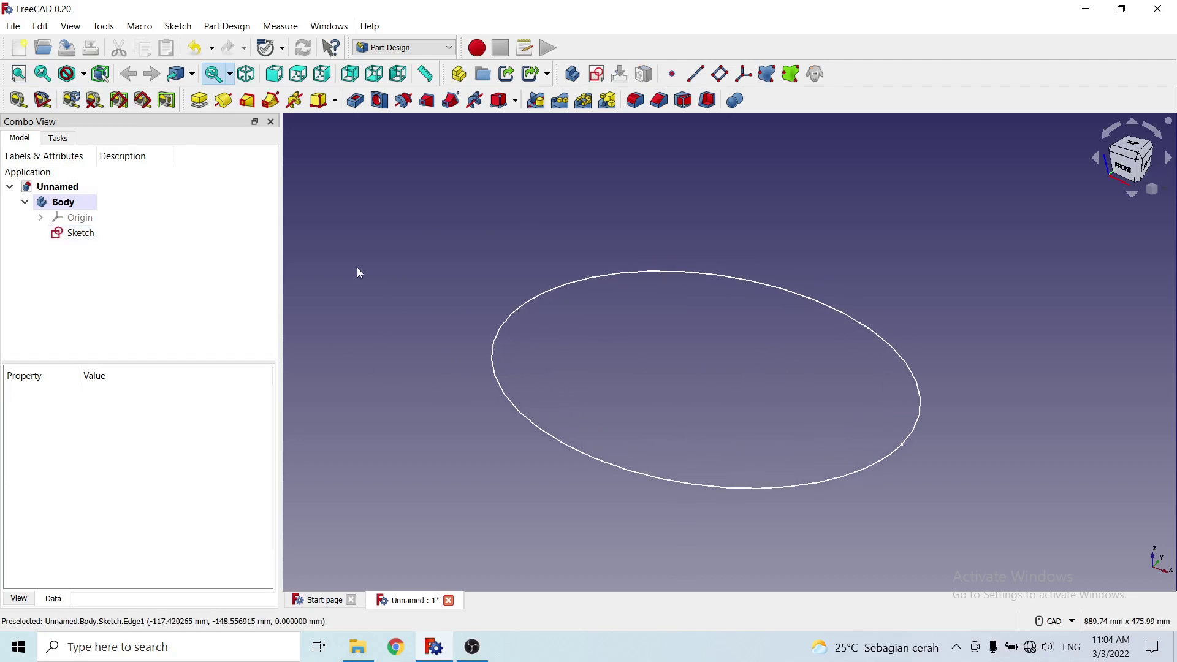
click(40, 217)
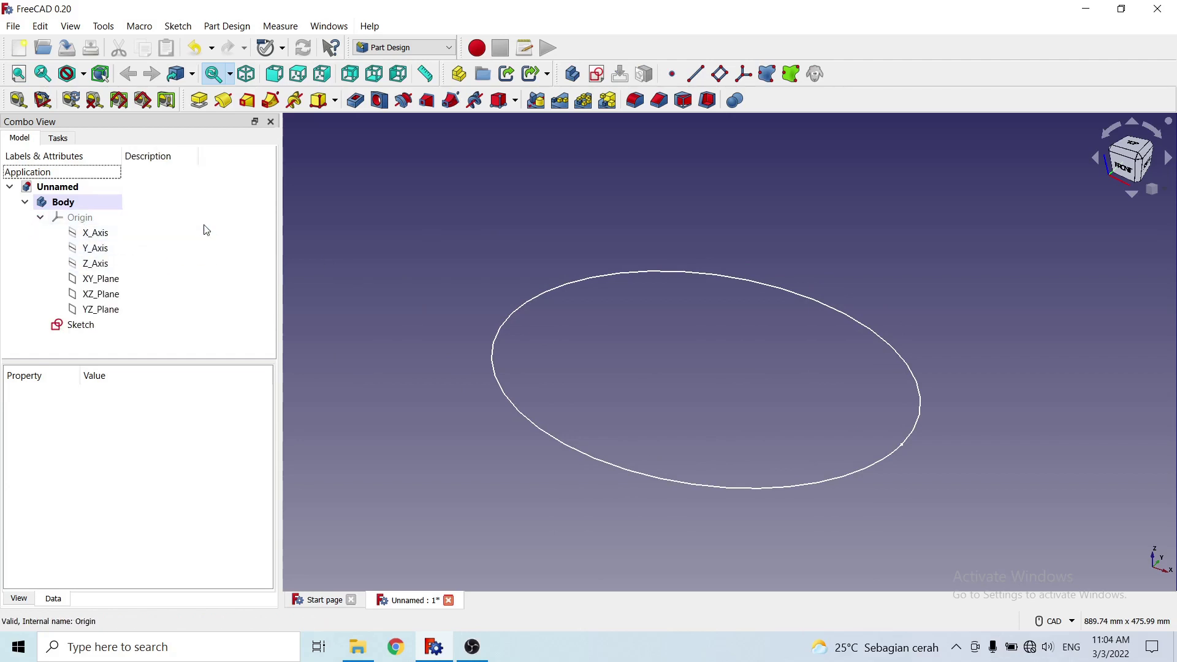
click(80, 218)
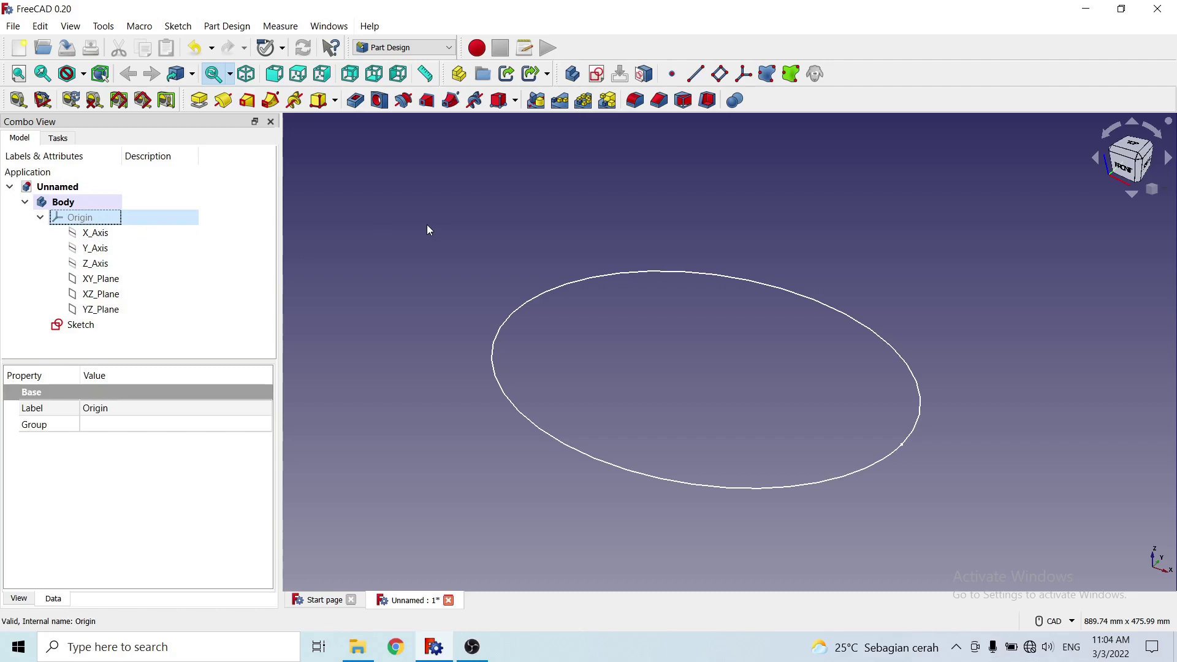
key(space)
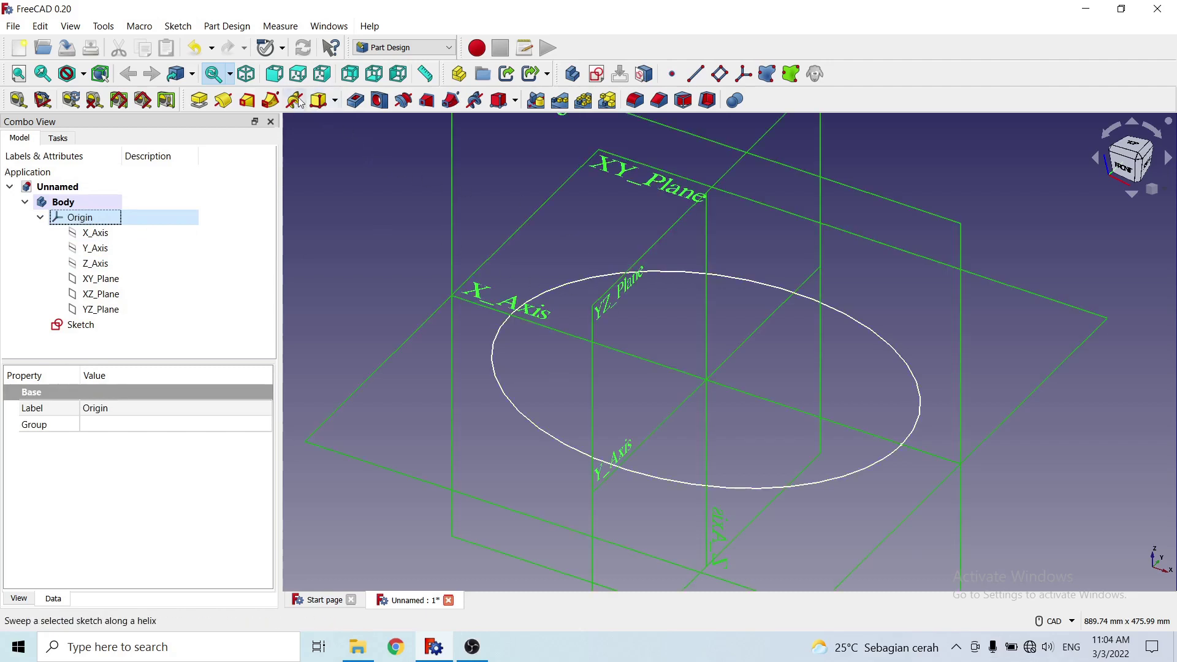
click(247, 74)
Hide the XZ_Plane and YZ_Plane, keeping the X, Y, Z axes and XY plane visible
scroll(543, 270, down, 3)
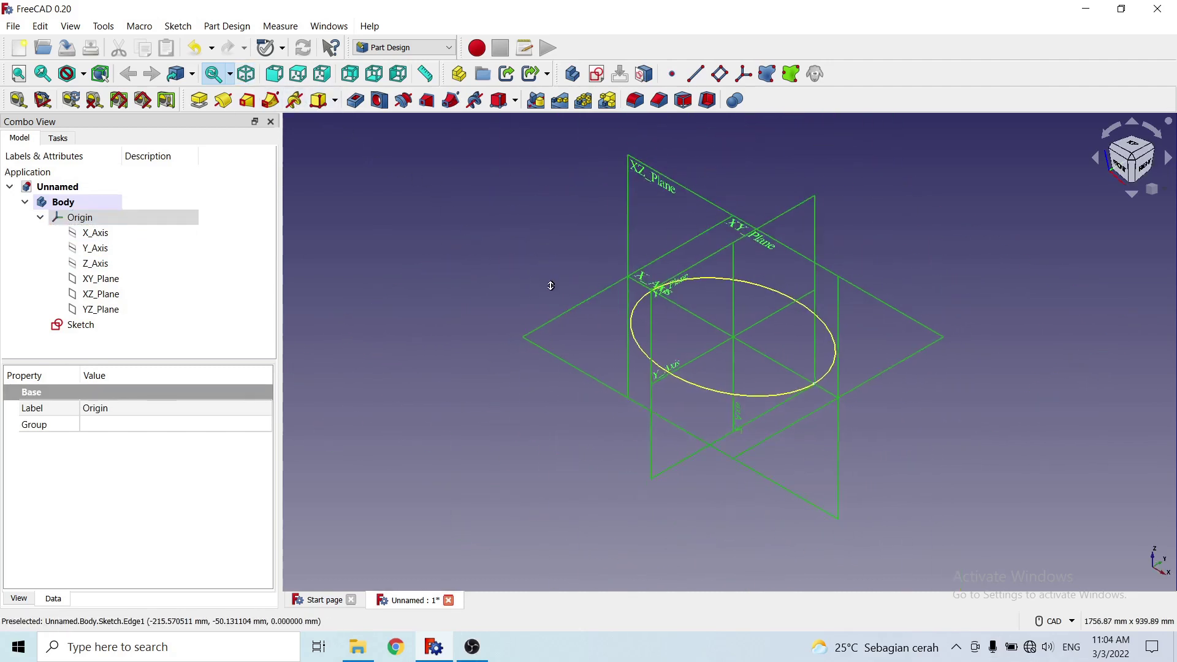
click(109, 248)
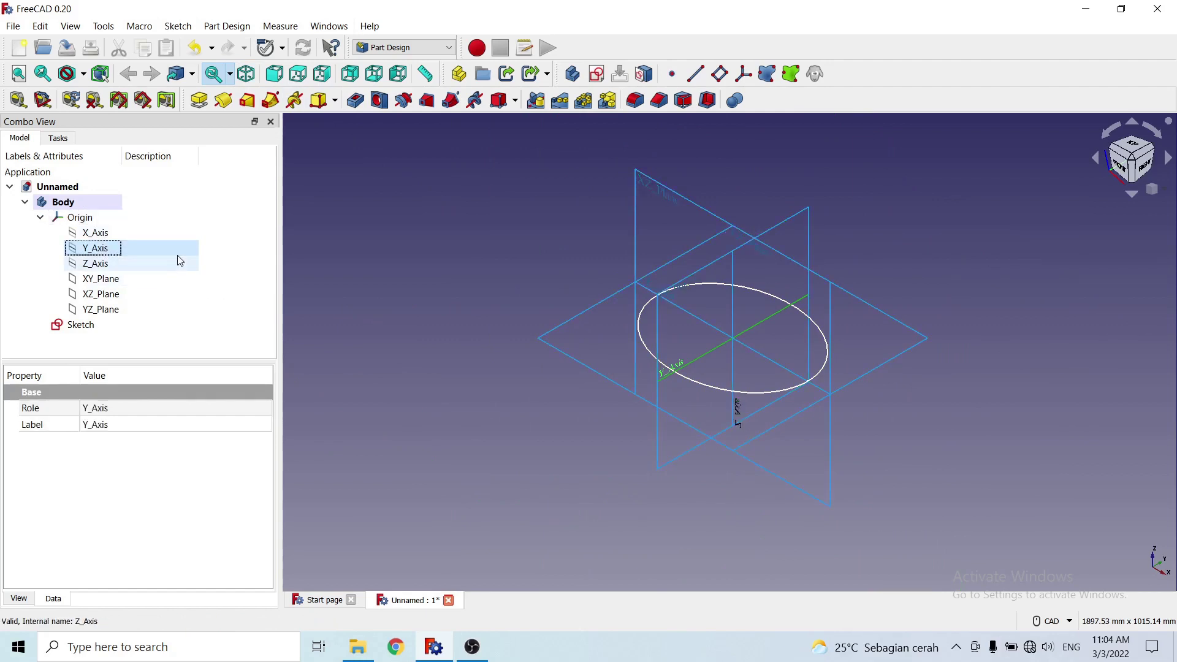
key(space)
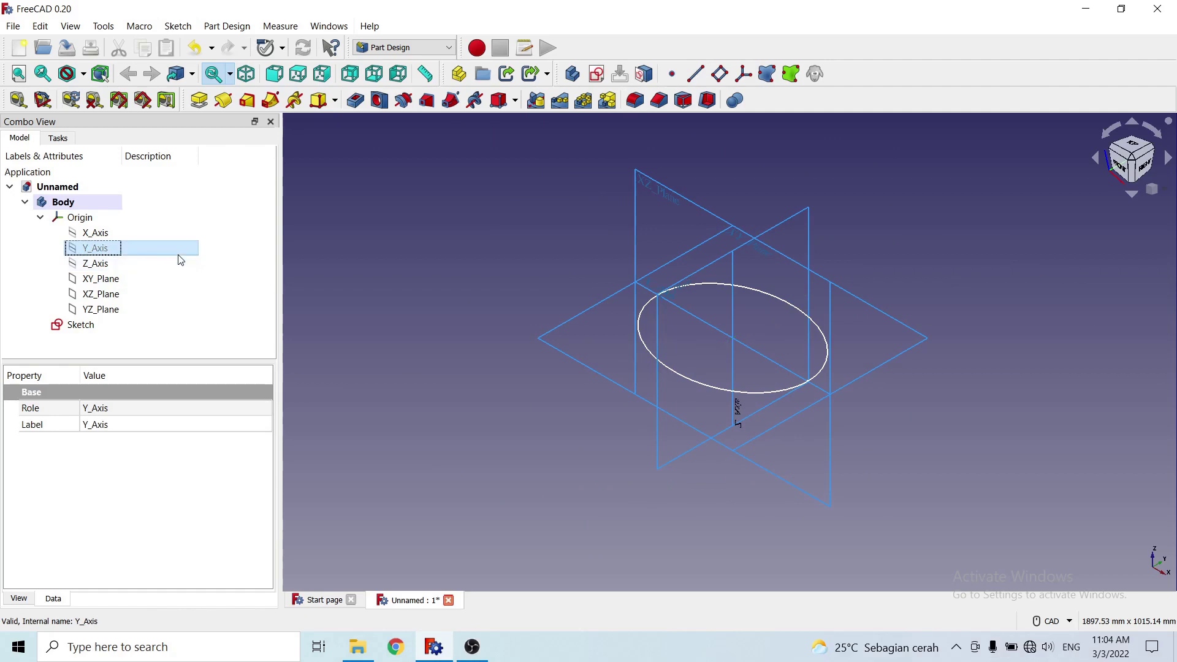
click(106, 235)
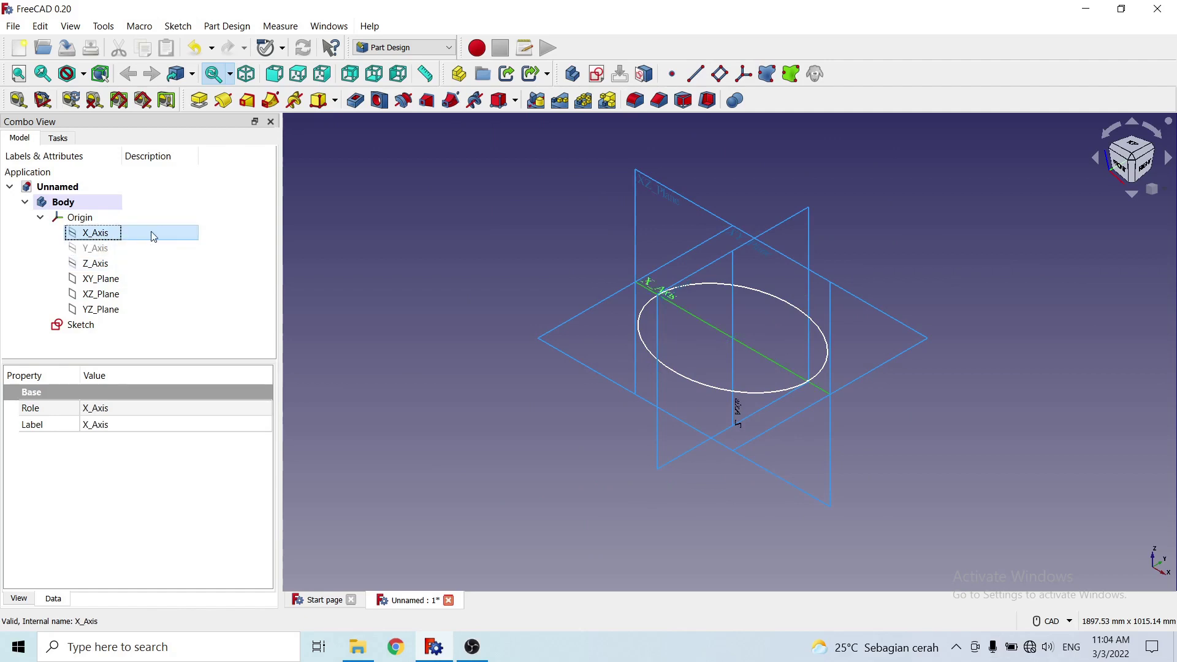
key(space)
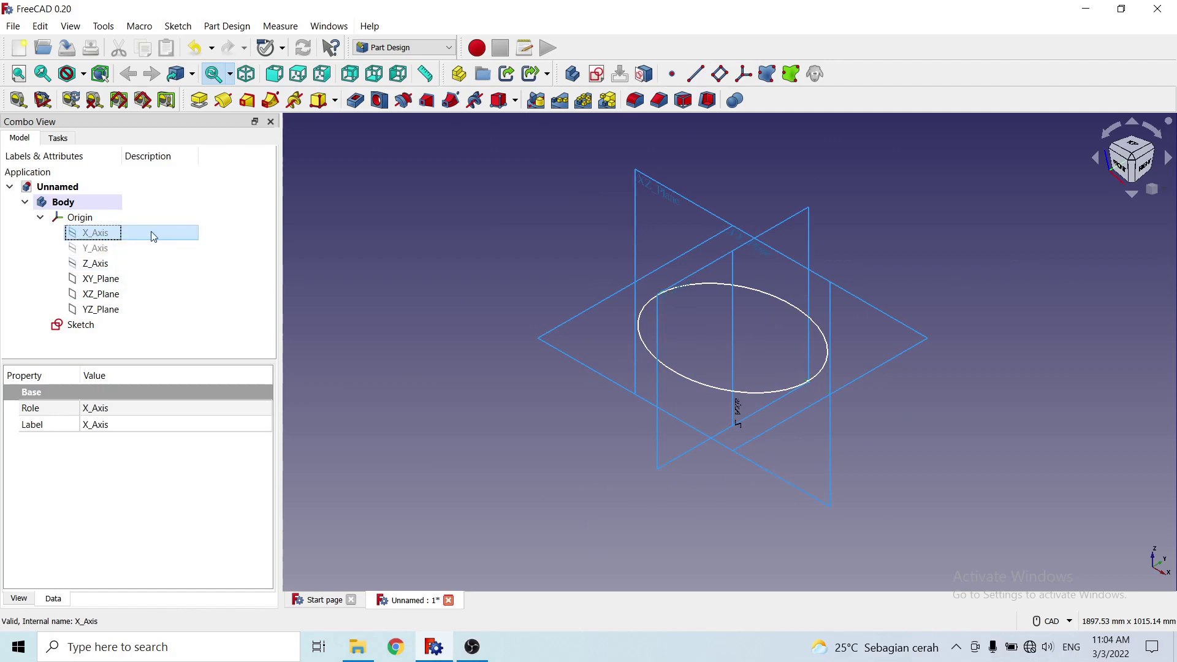
key(space)
click(105, 249)
key(space)
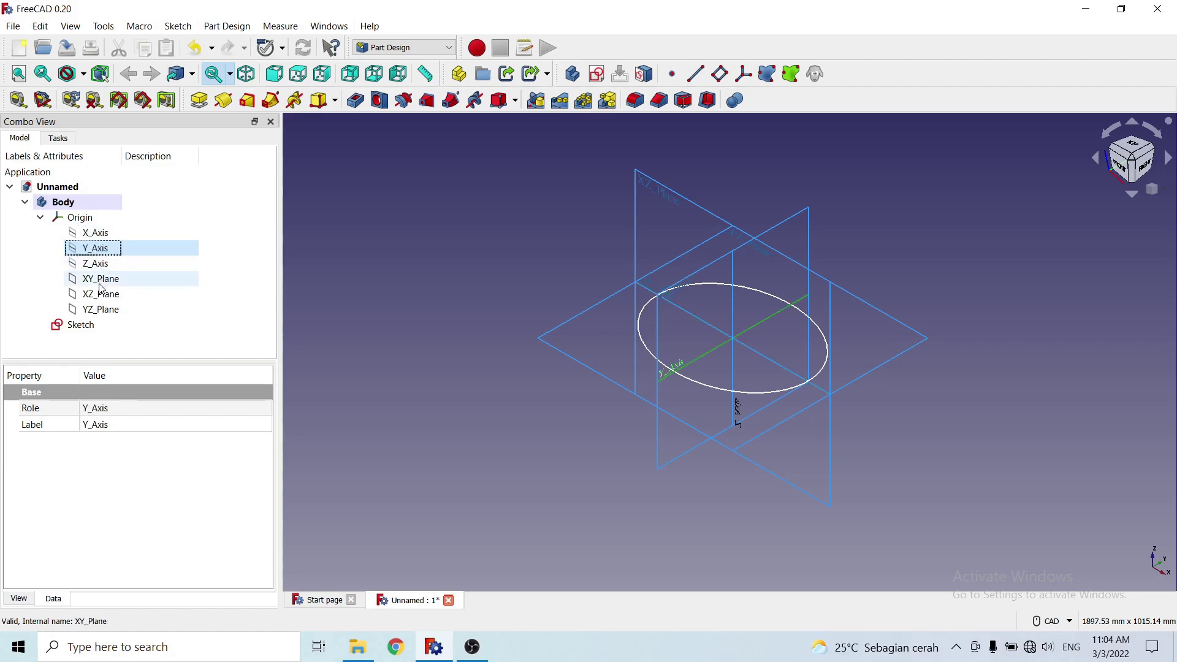
click(101, 265)
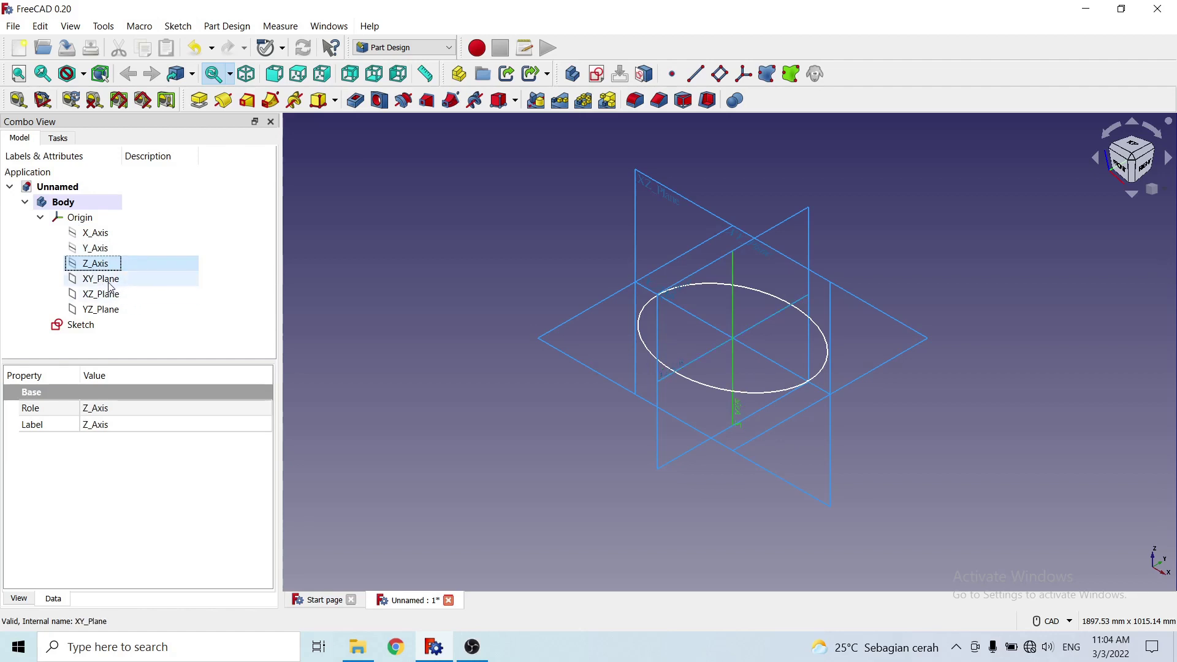
click(101, 294)
key(space)
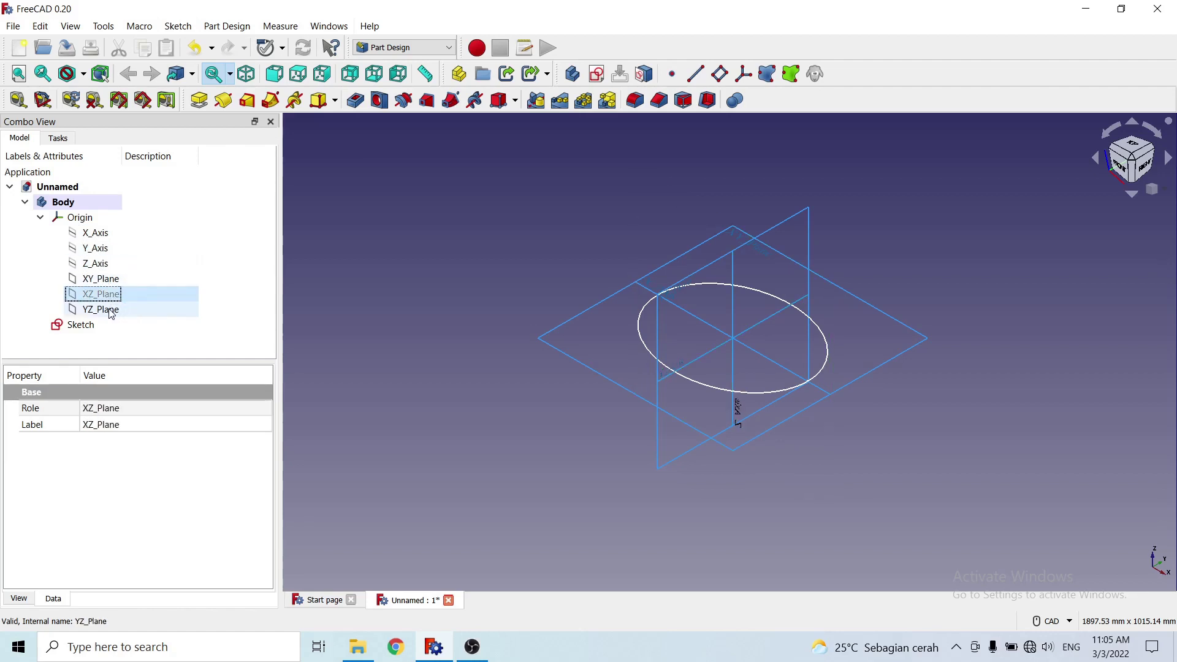
click(101, 309)
key(space)
click(461, 447)
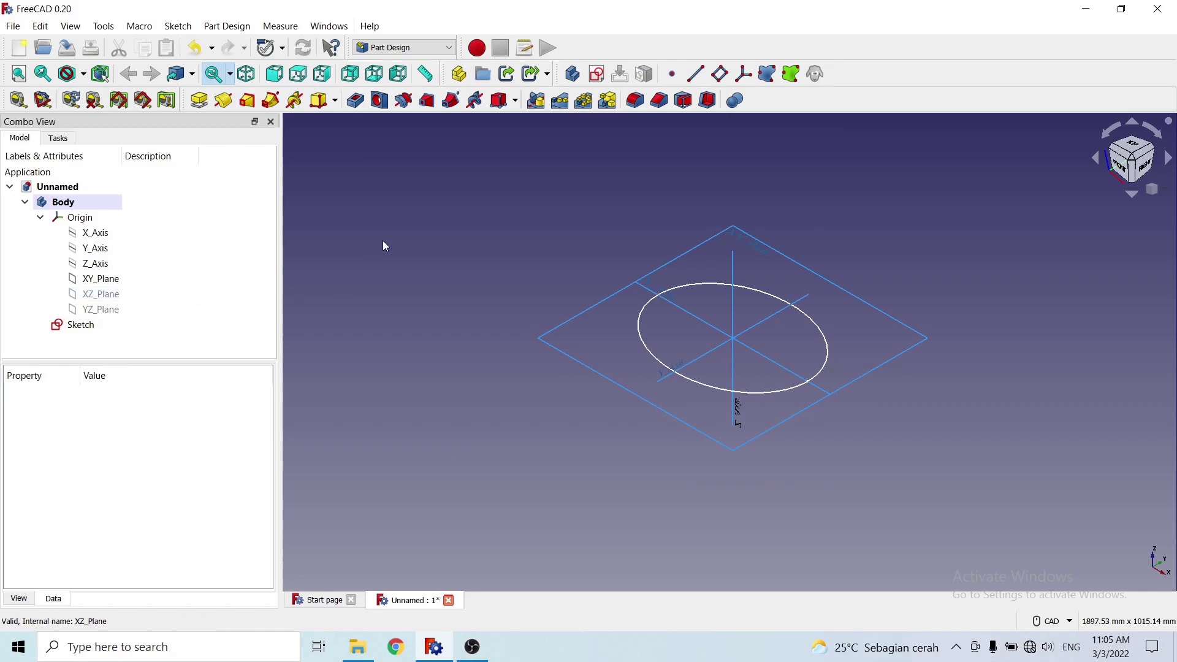
Add a datum plane attached to the XY plane with a 450 mm z offset
click(721, 74)
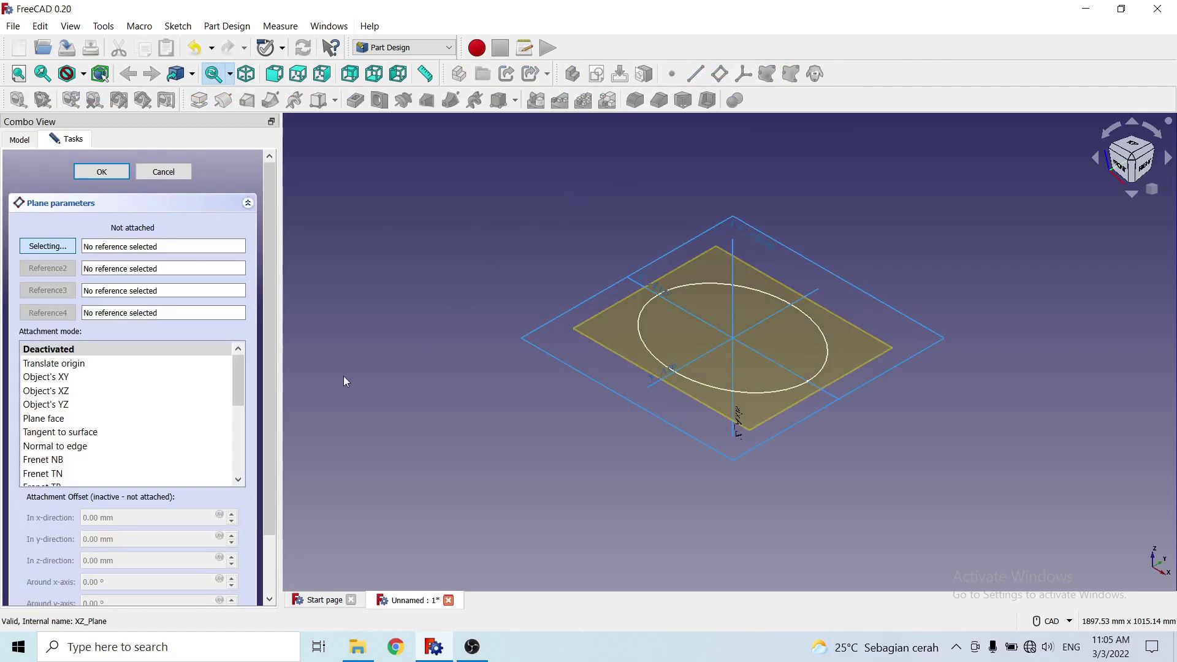
drag(267, 351, 262, 456)
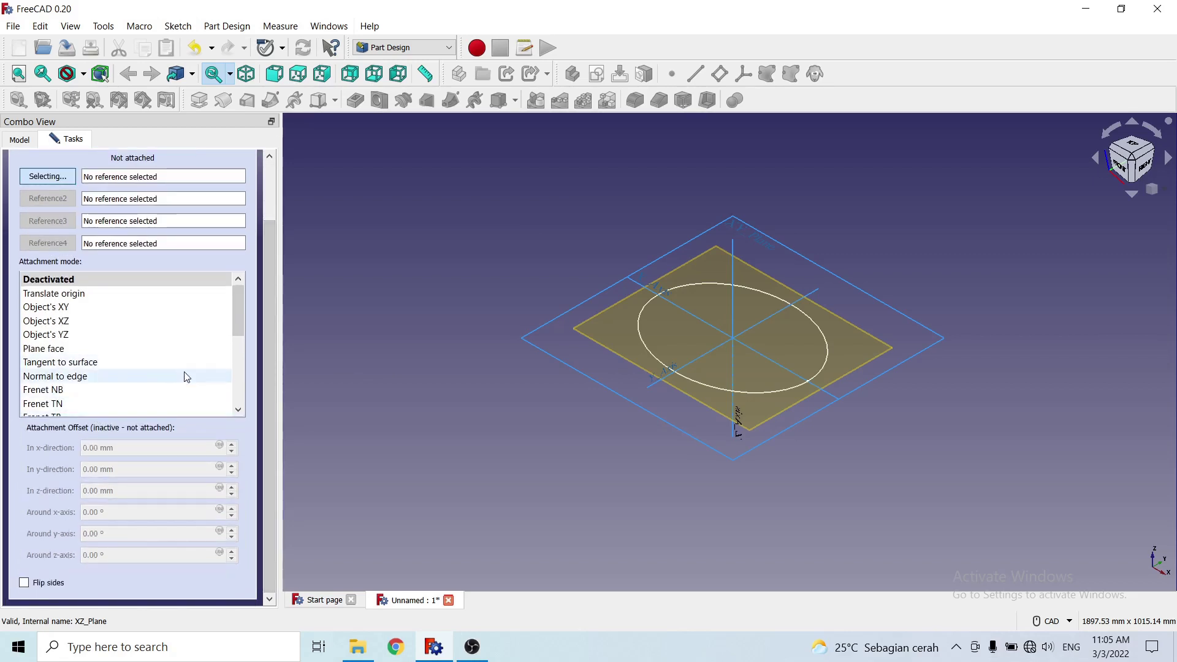
click(79, 295)
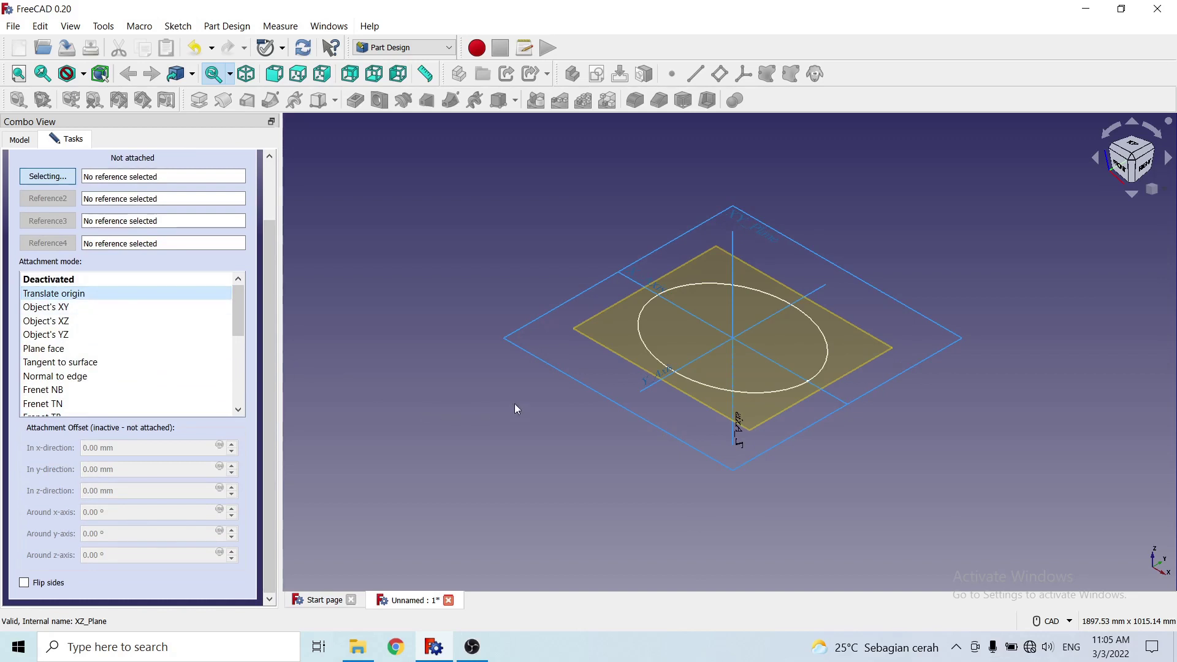
click(551, 370)
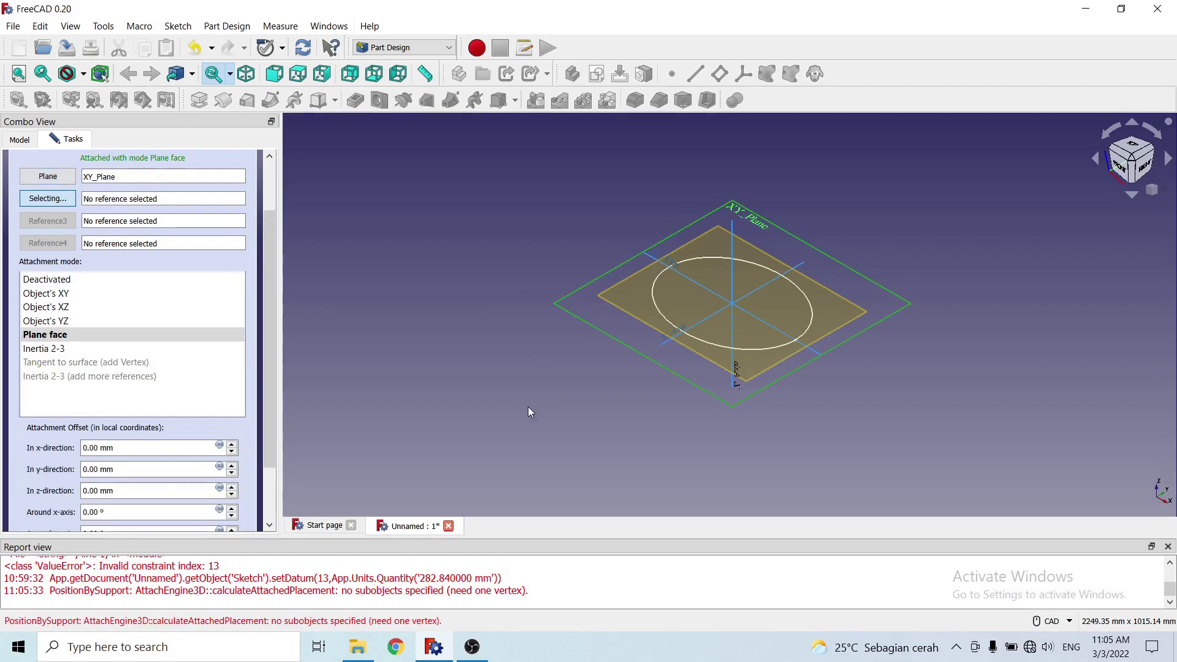
click(1168, 546)
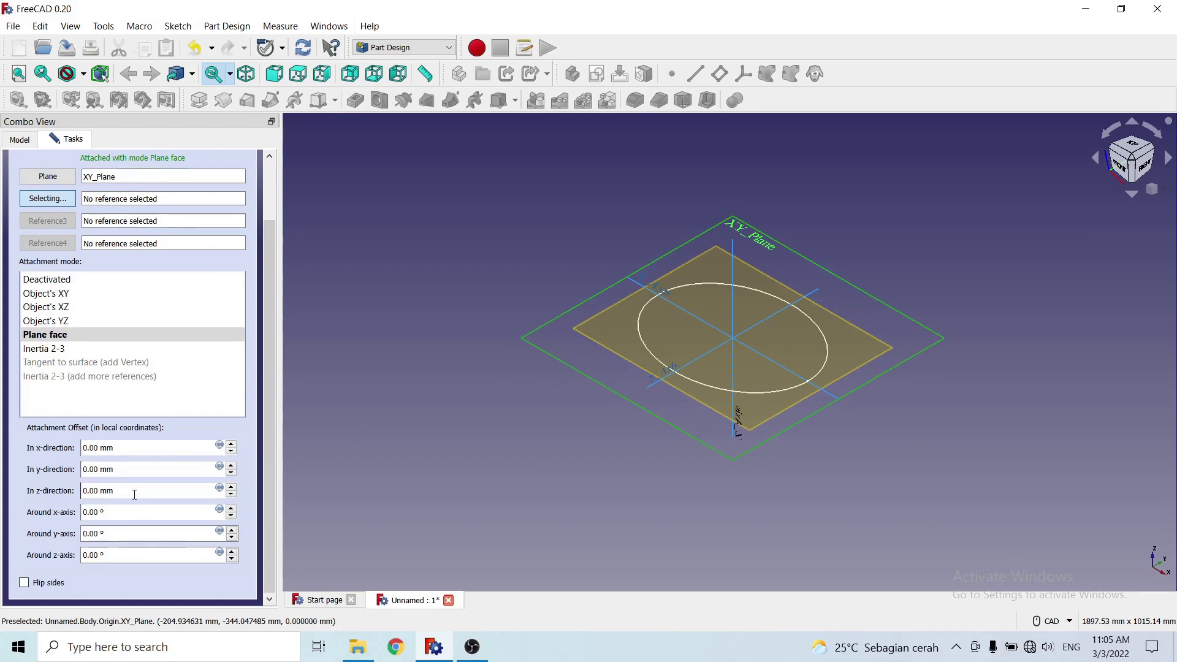
drag(127, 490, 72, 496)
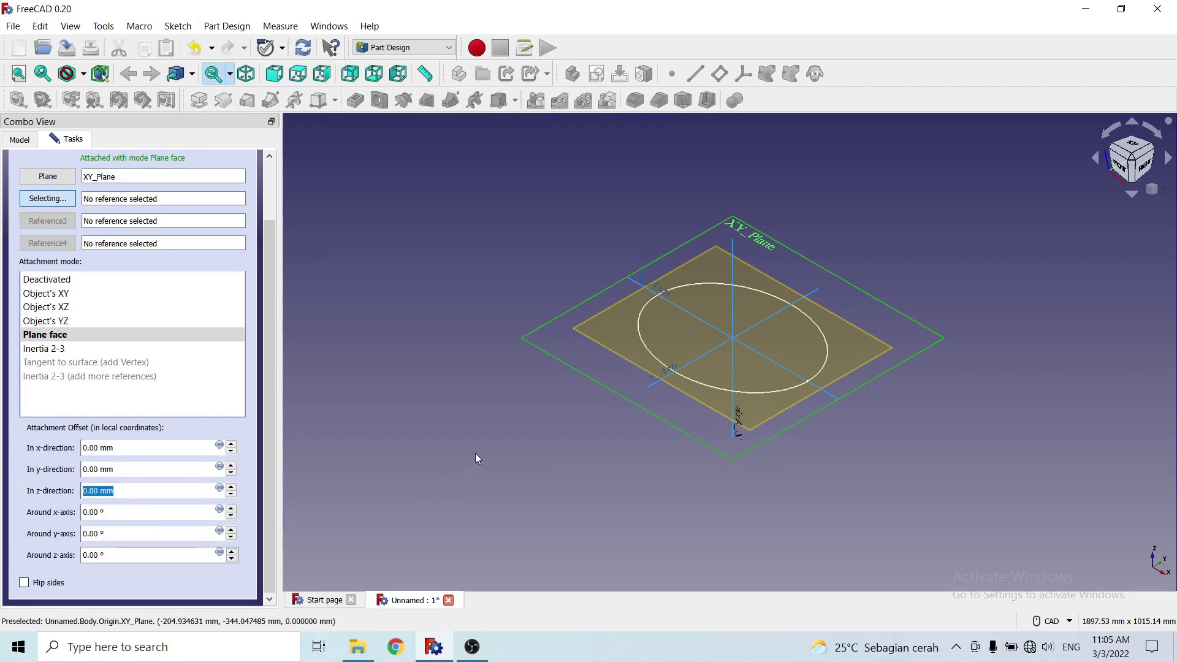
text(450)
key(Return)
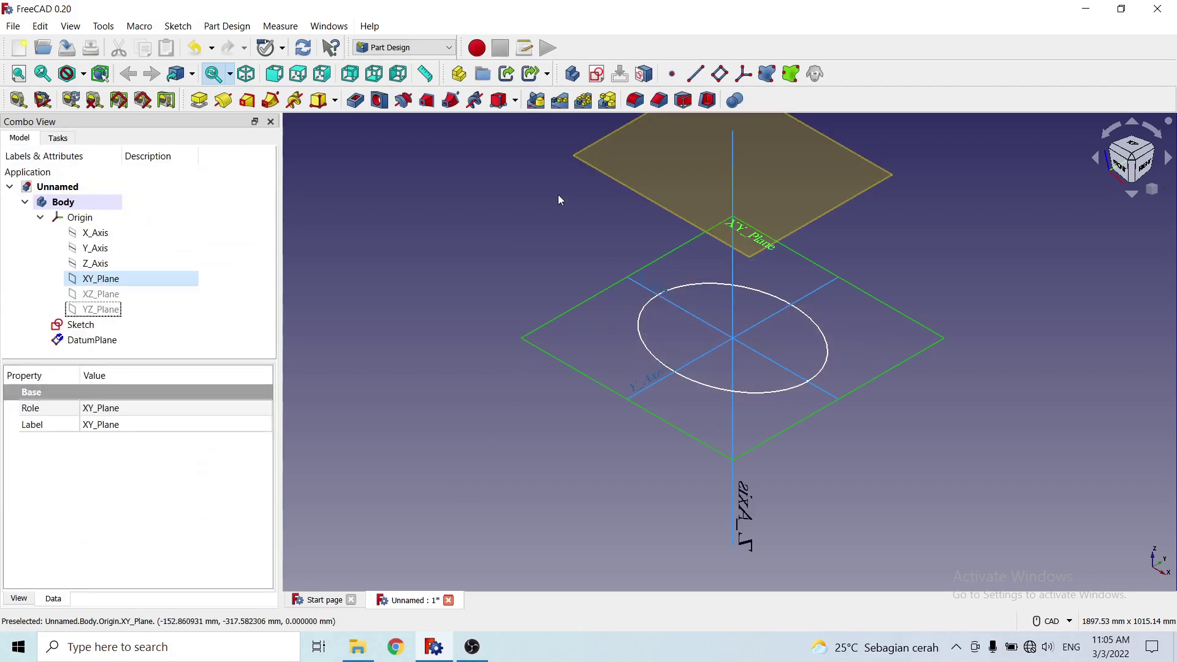
Start a new sketch on the raised datum plane
middle_drag(557, 197, 552, 265)
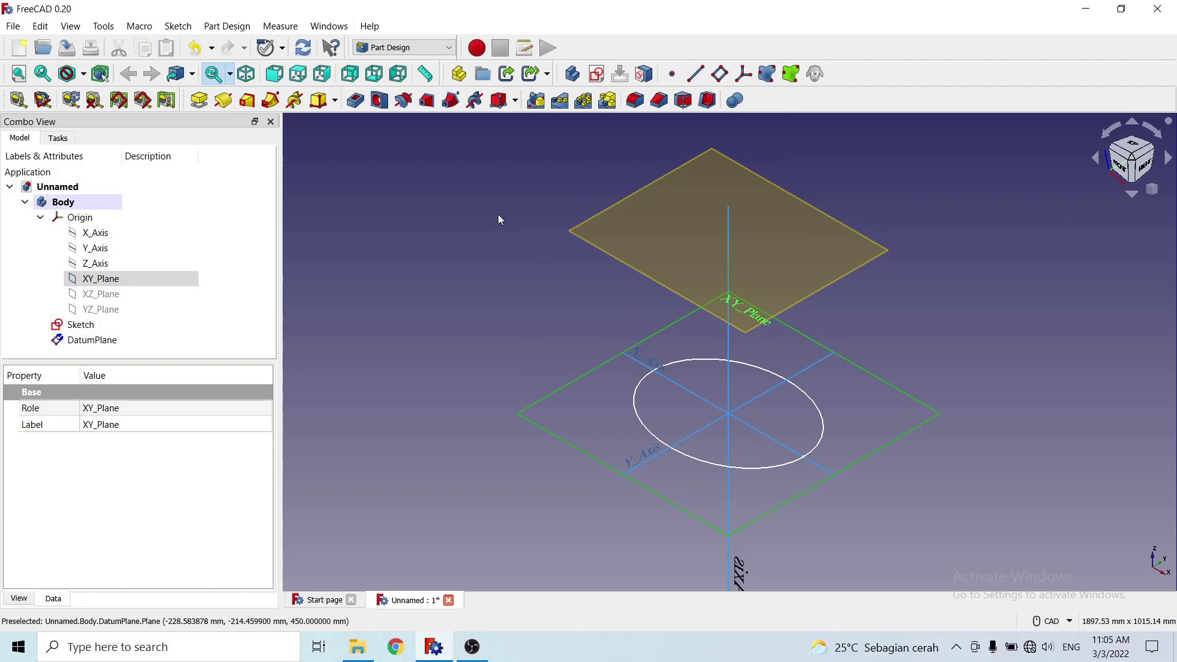
click(660, 239)
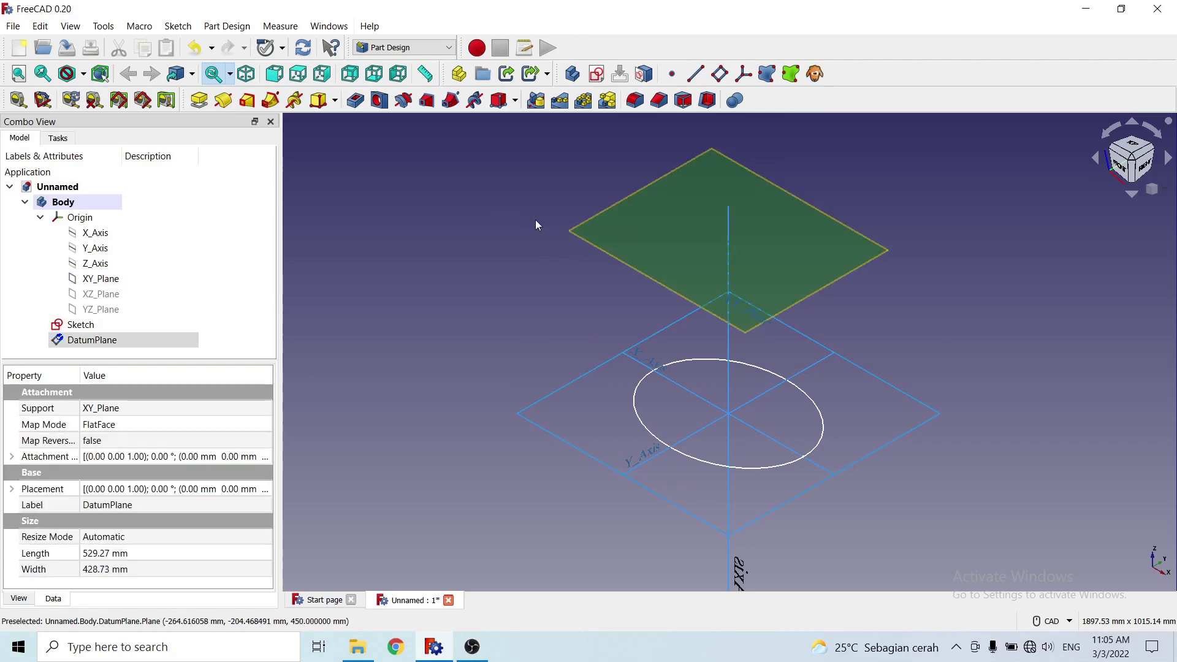
click(596, 74)
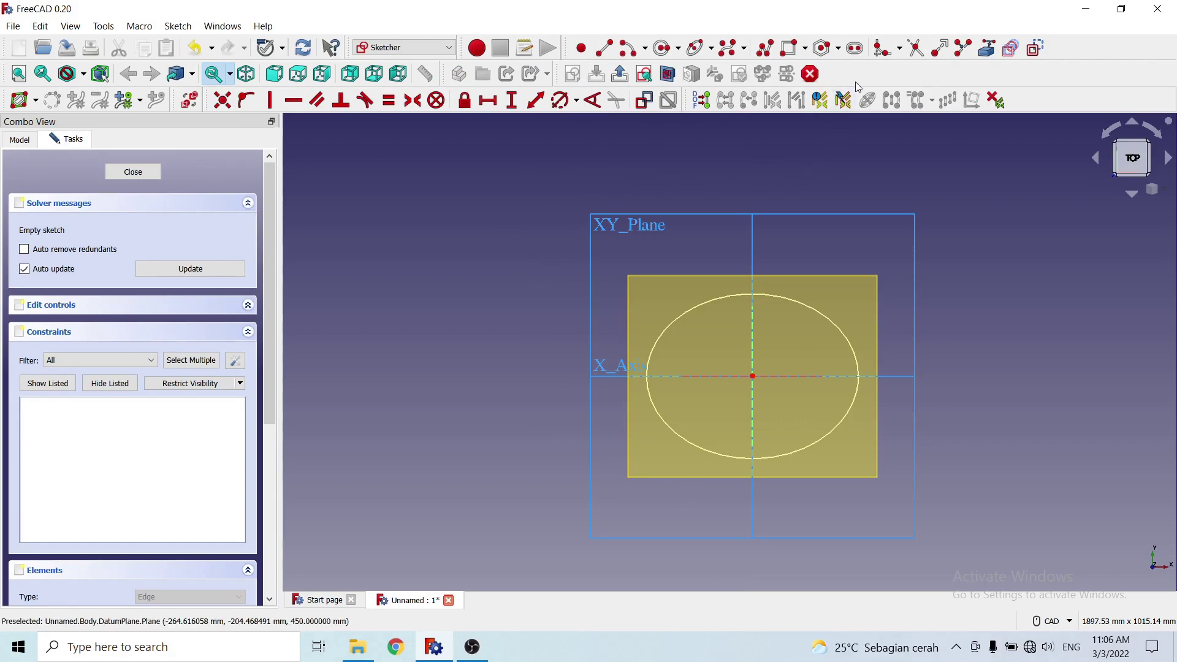
Draw a circle on the sketch origin and give it a 175 mm radius constraint
click(663, 49)
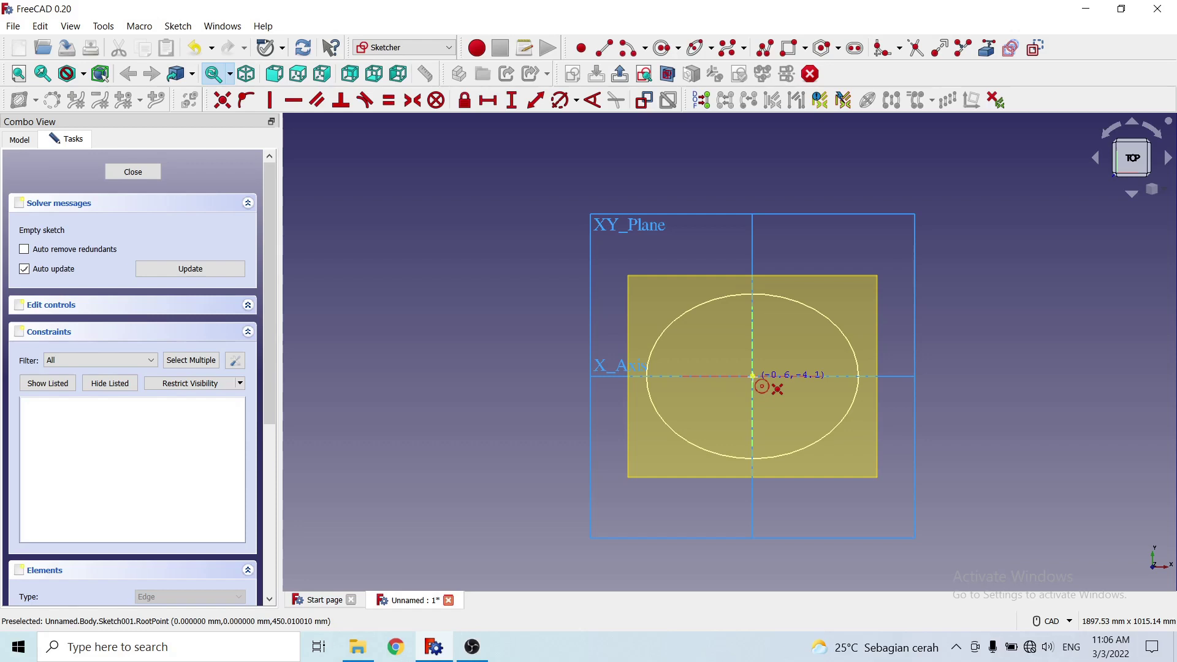
click(752, 375)
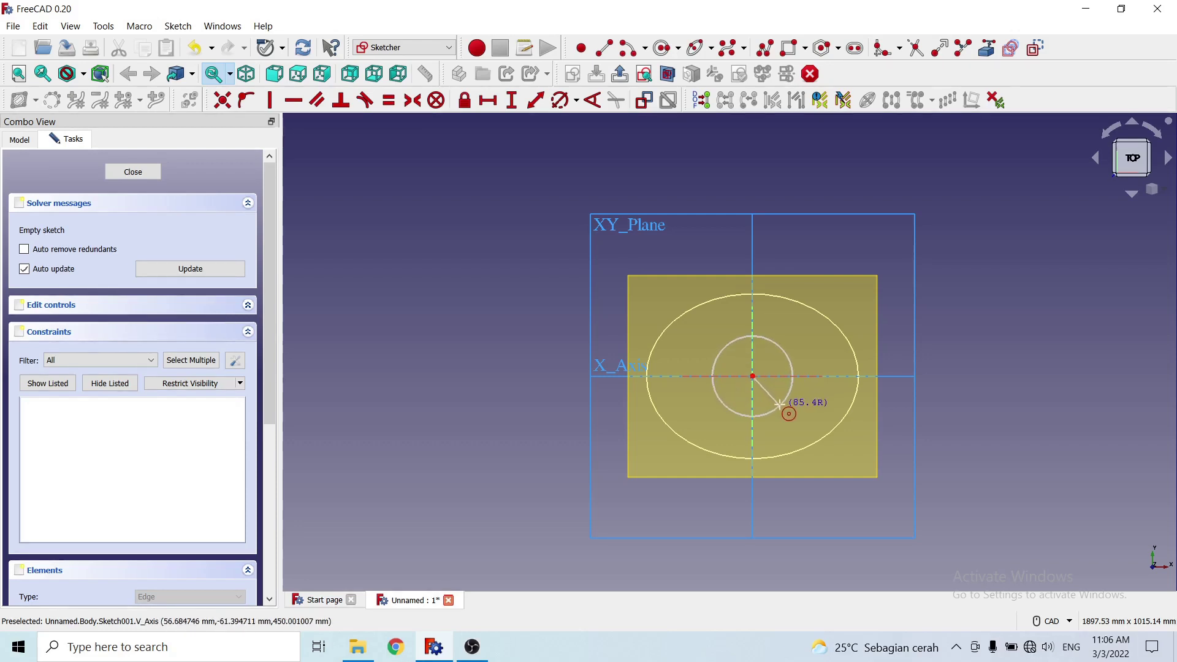
click(779, 405)
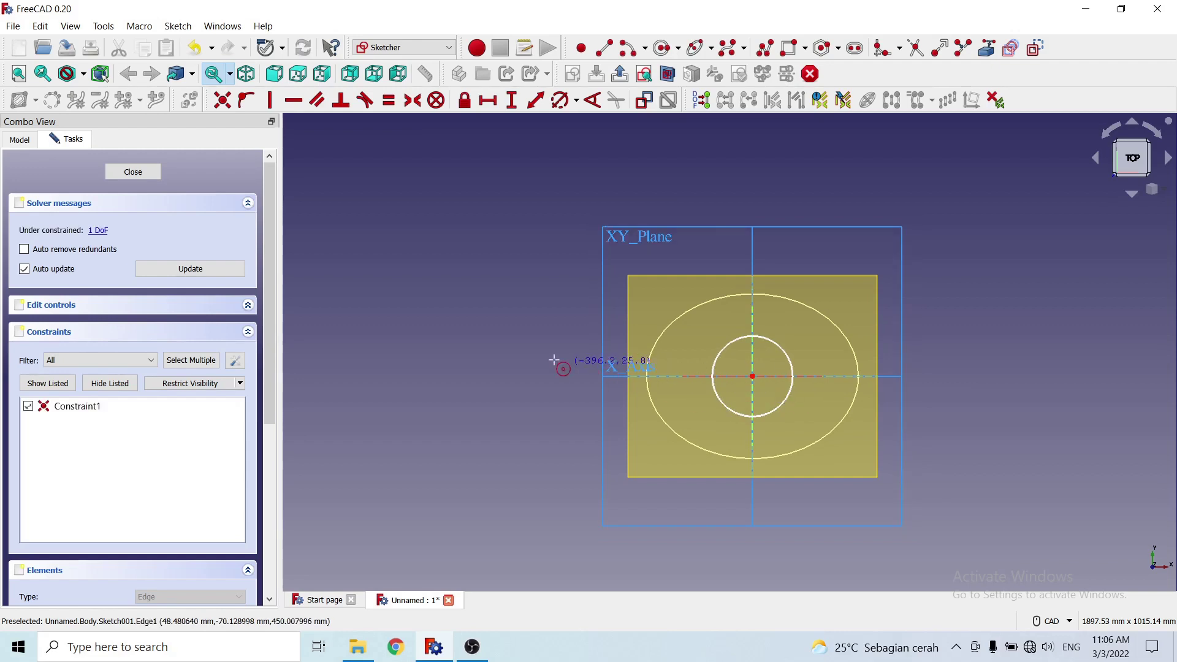
click(783, 351)
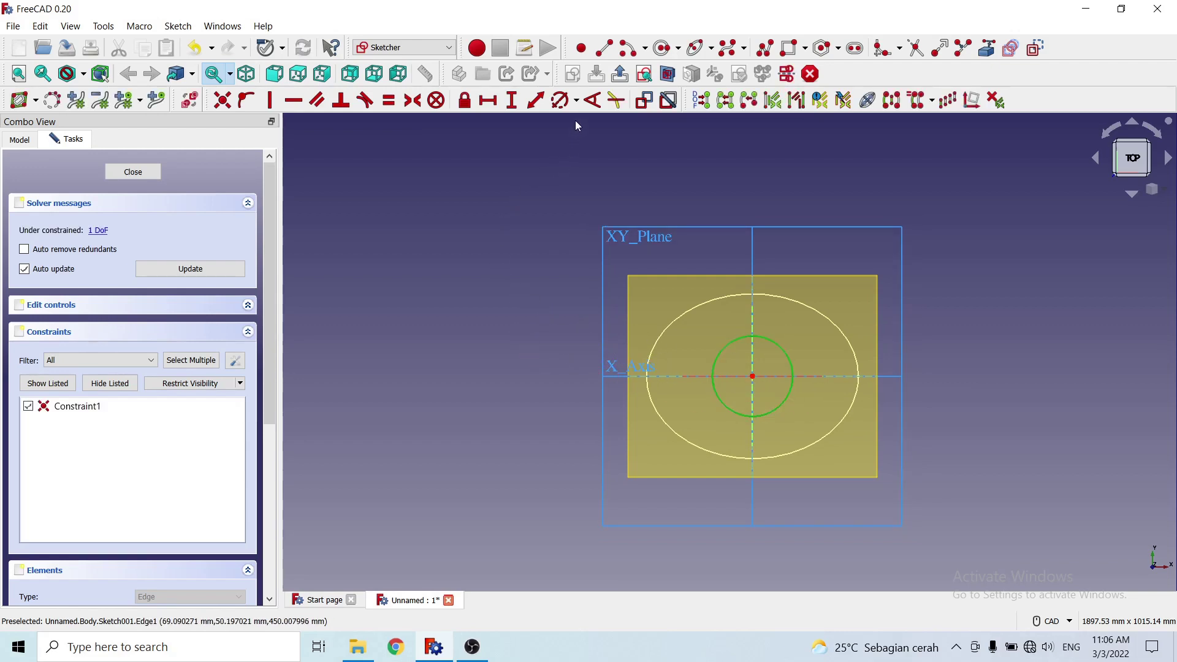
click(577, 101)
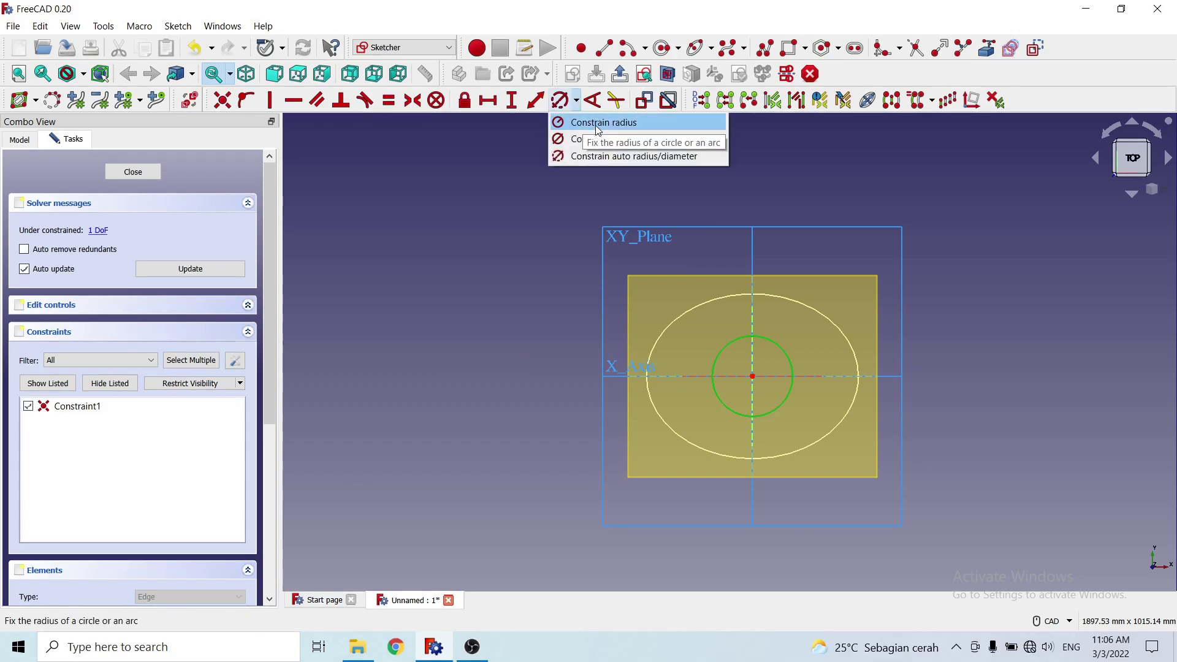
click(598, 123)
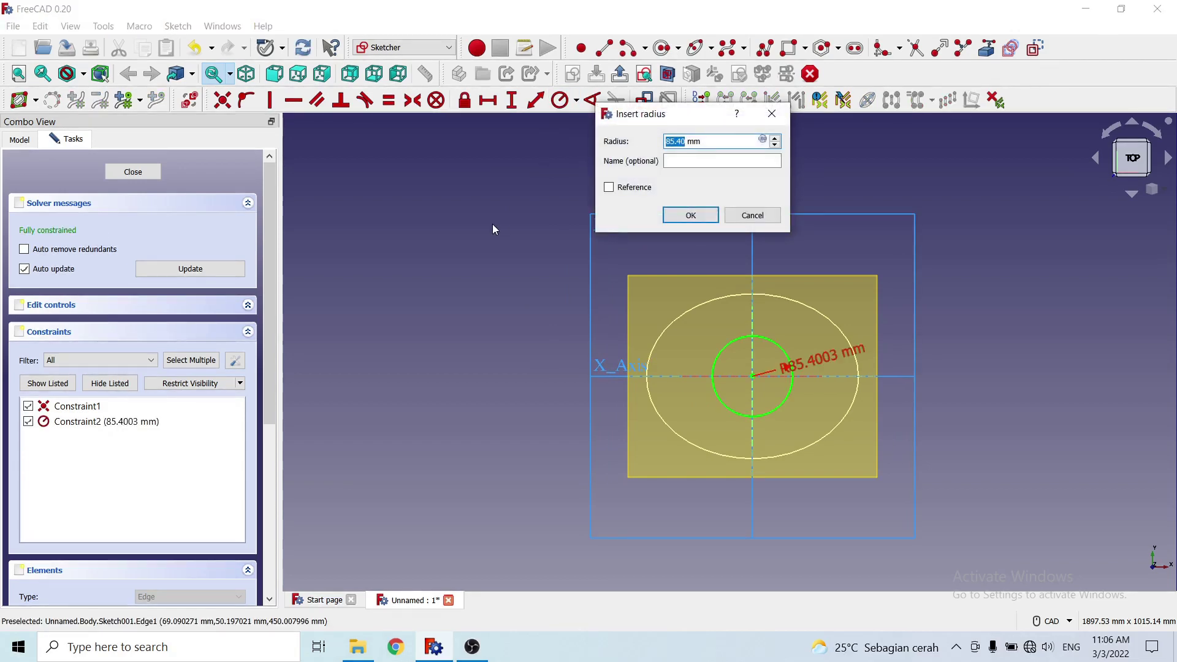
text(175)
click(690, 216)
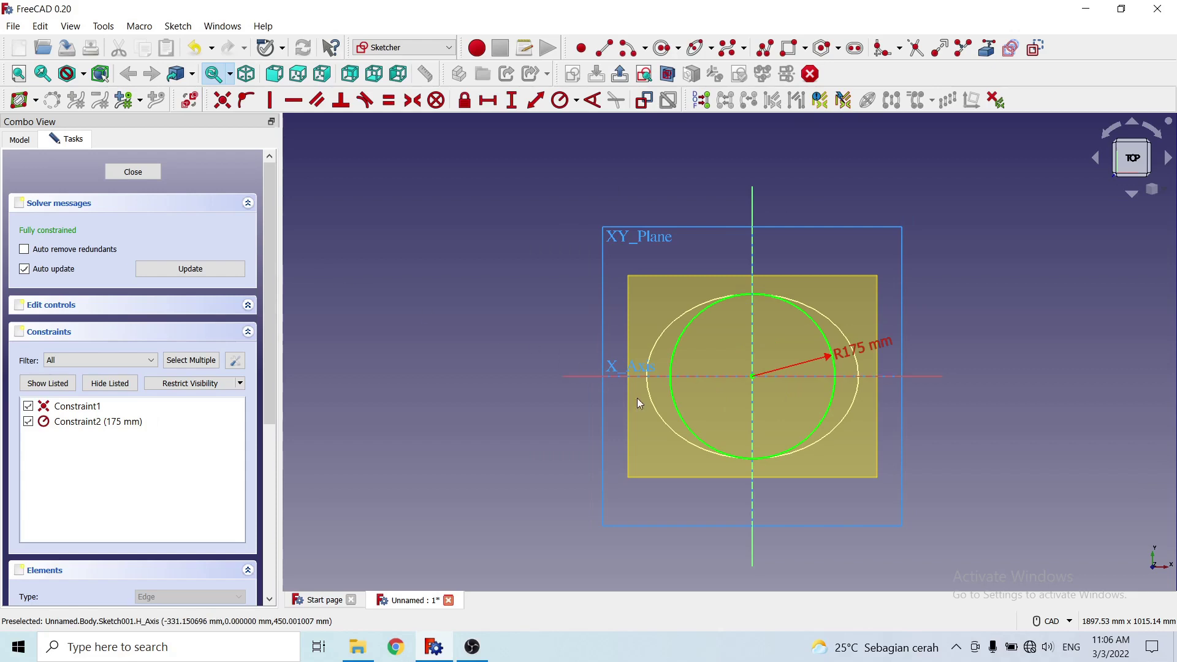
Close the 175 mm circle sketch and return to the 3D view
click(141, 172)
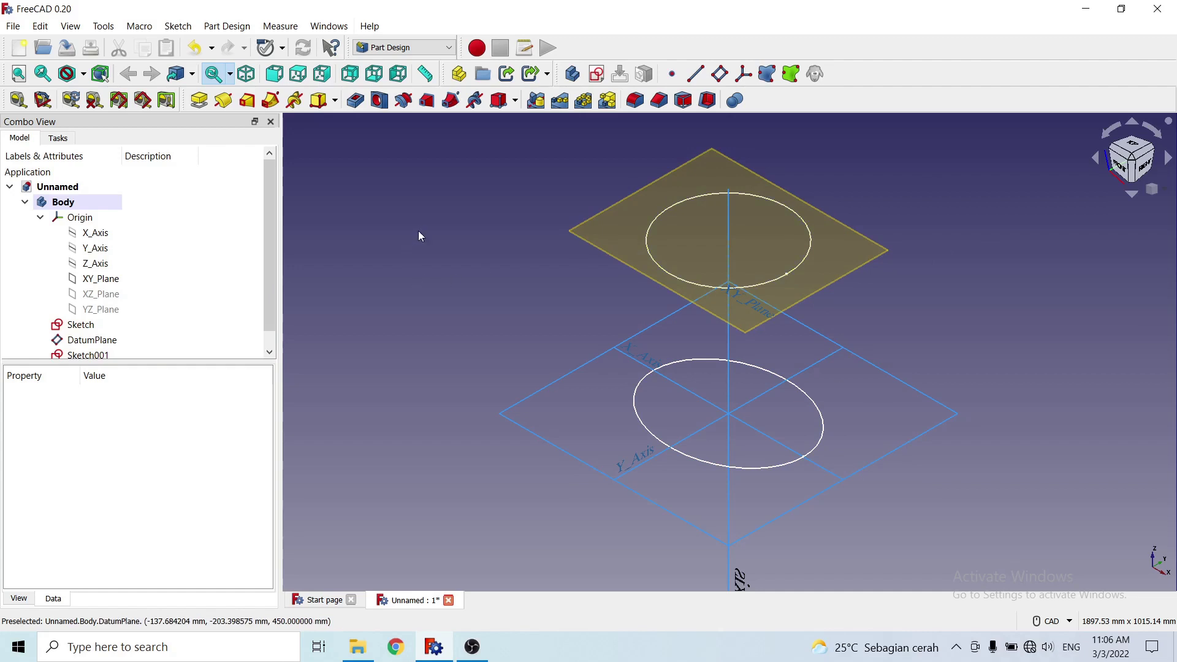
Switch to the Part workbench and launch the Loft tool
click(452, 50)
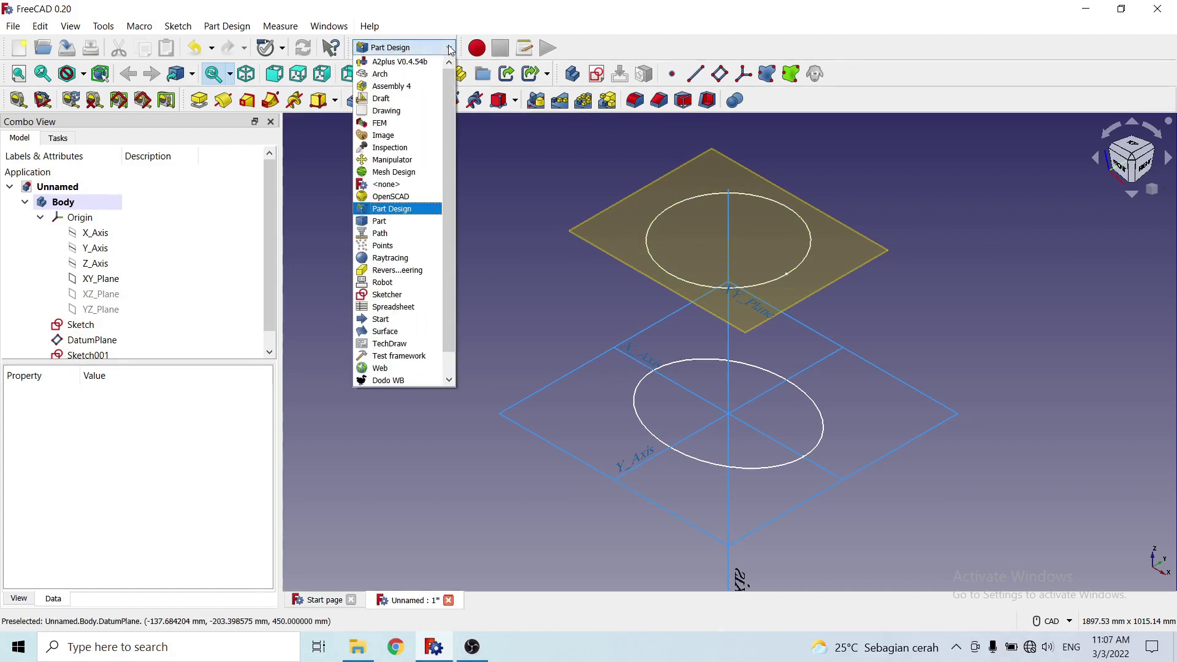
click(380, 222)
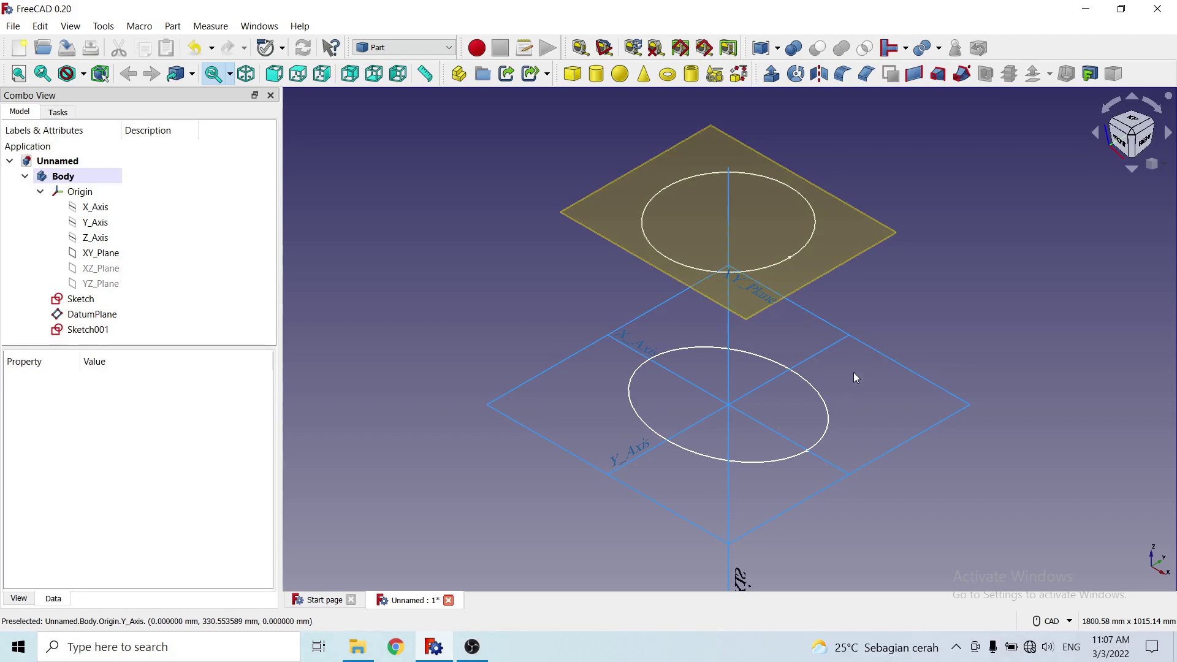
click(938, 73)
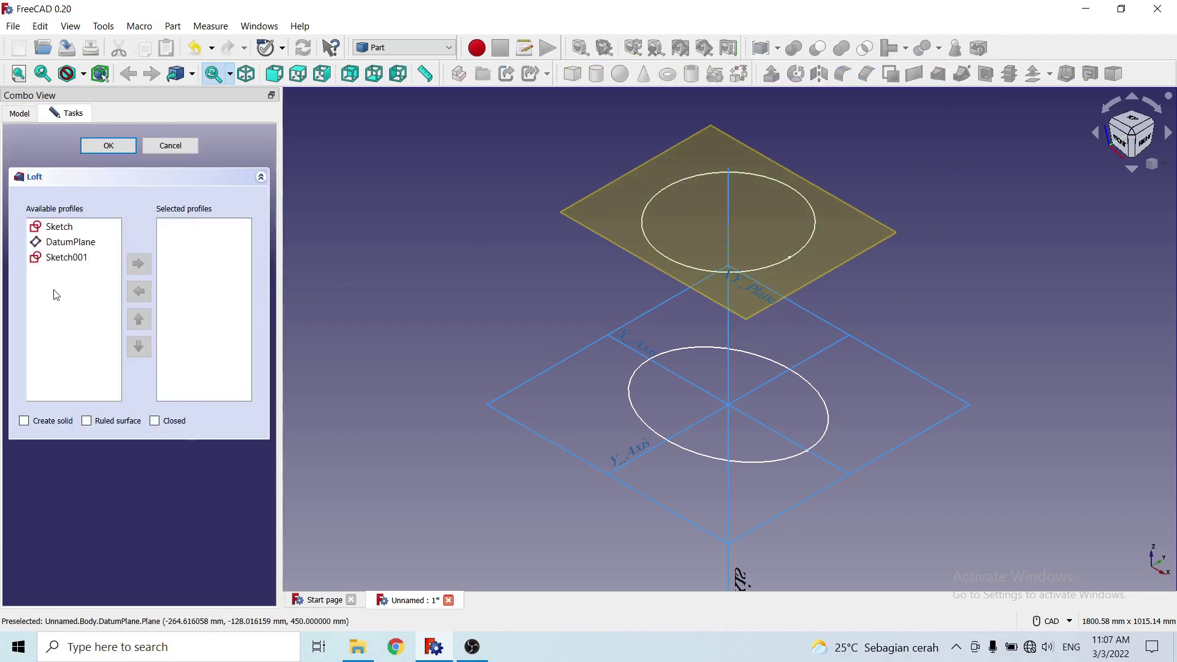
Loft from Sketch to Sketch001 as a ruled surface
click(69, 263)
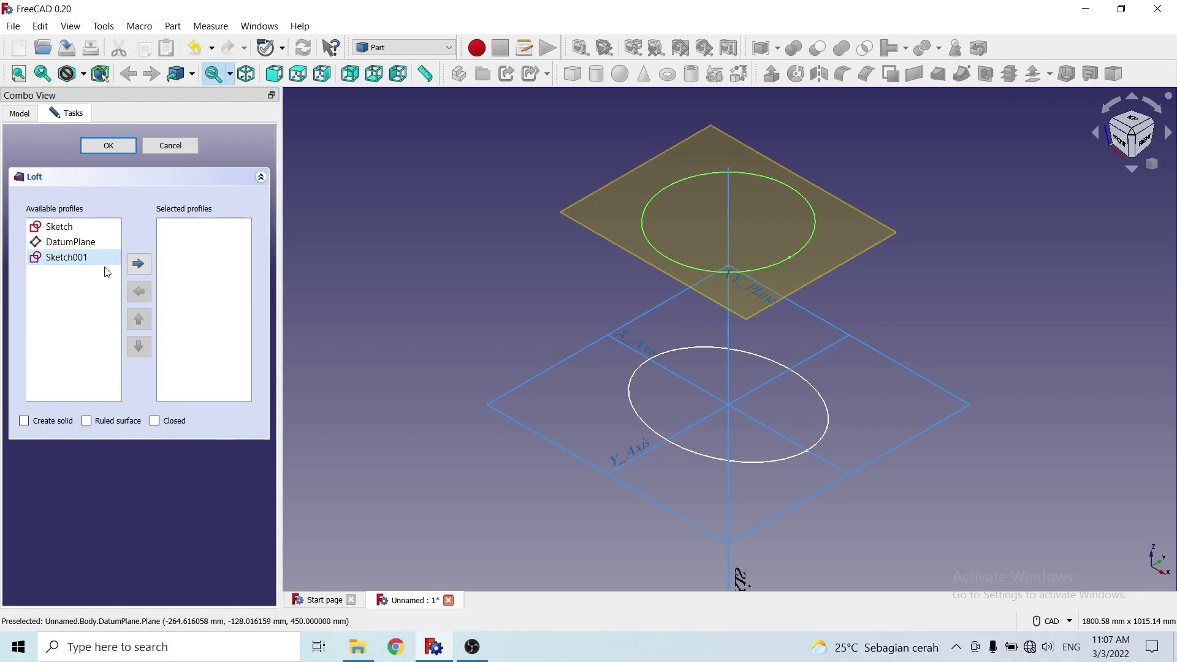
click(64, 229)
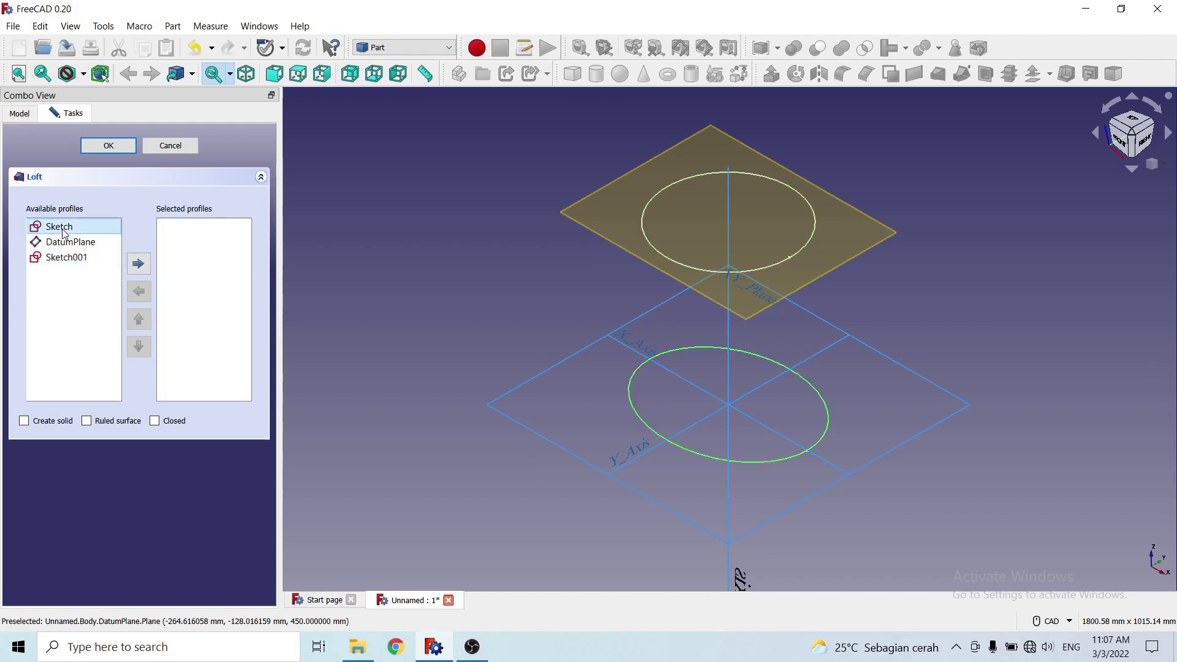
click(140, 264)
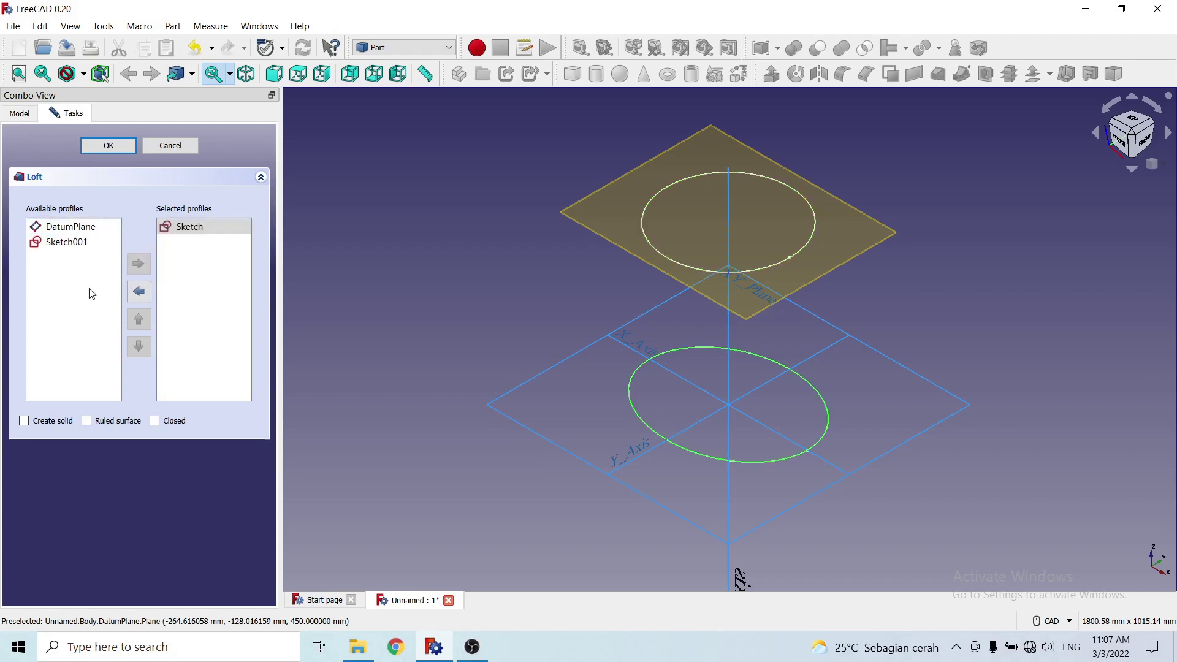
click(68, 243)
click(141, 267)
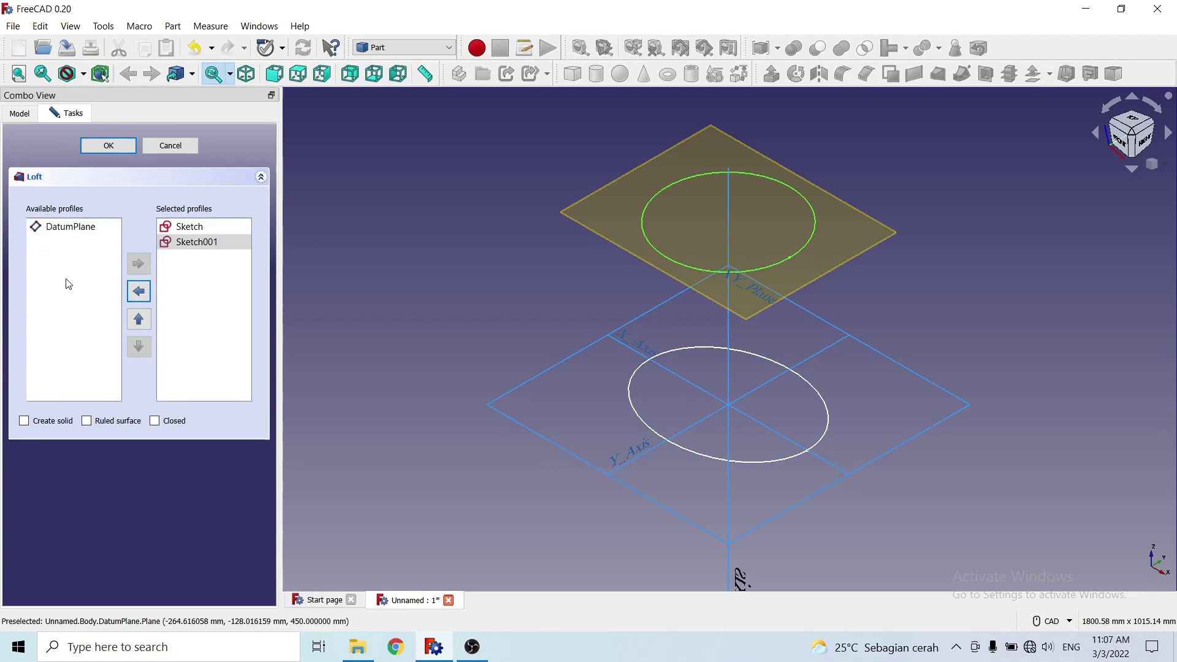
click(87, 422)
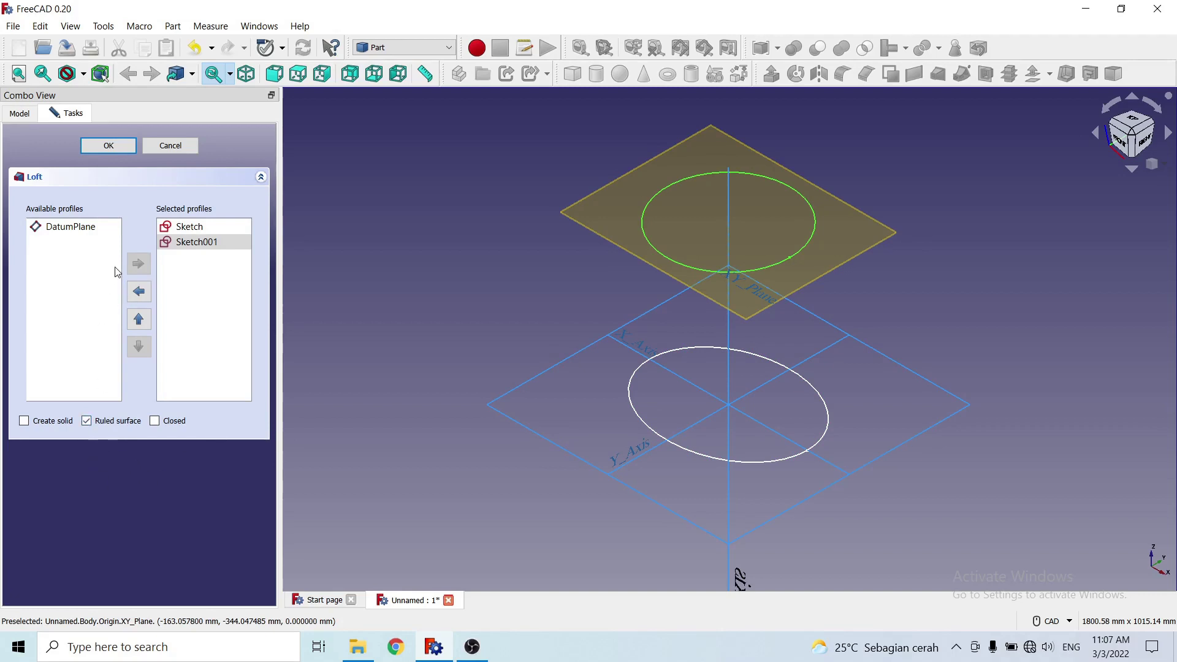
click(117, 147)
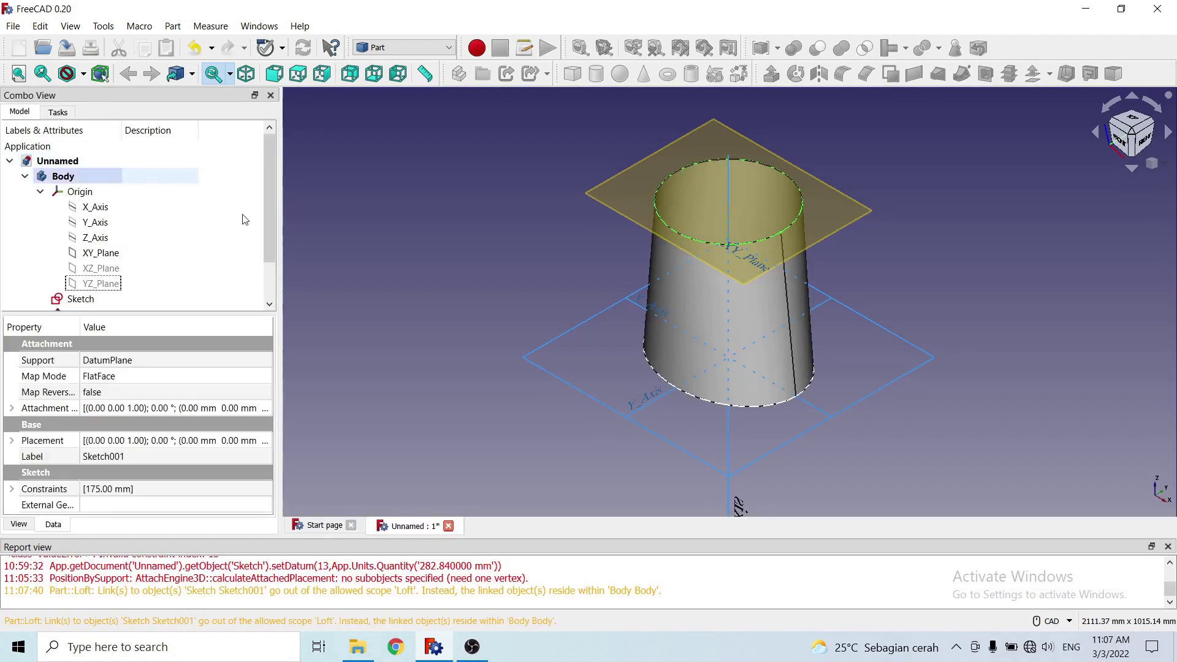
Hide the Origin and the datum plane so only the loft and sketches show
click(1168, 546)
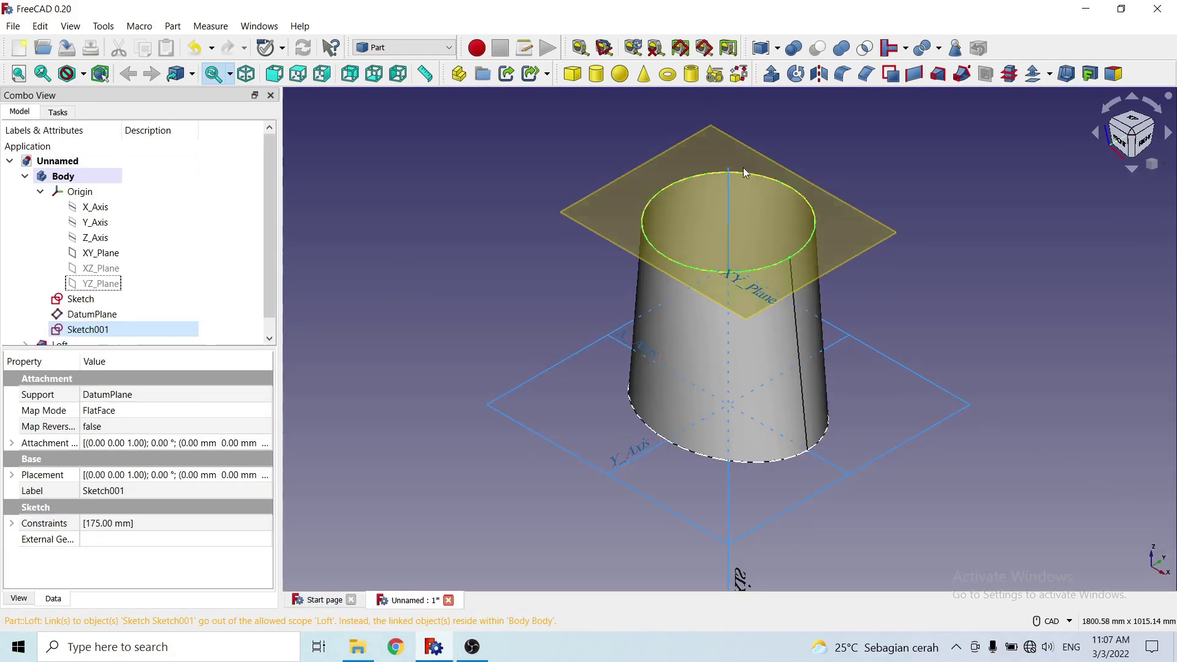
click(84, 193)
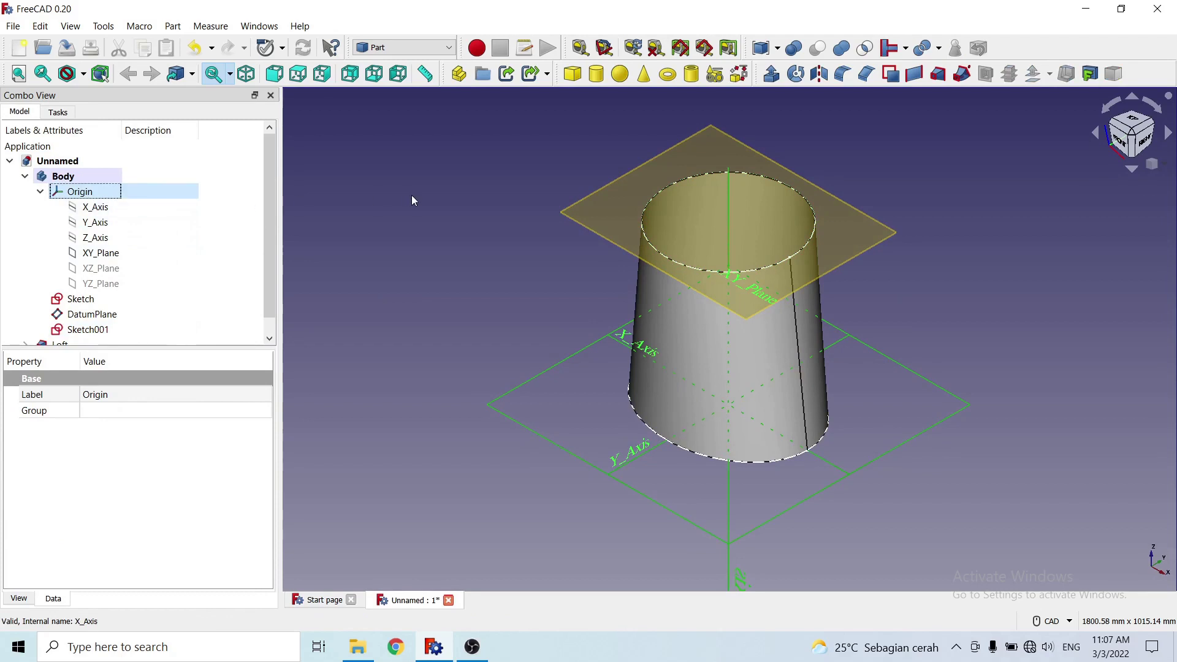
key(space)
click(92, 314)
key(space)
click(516, 312)
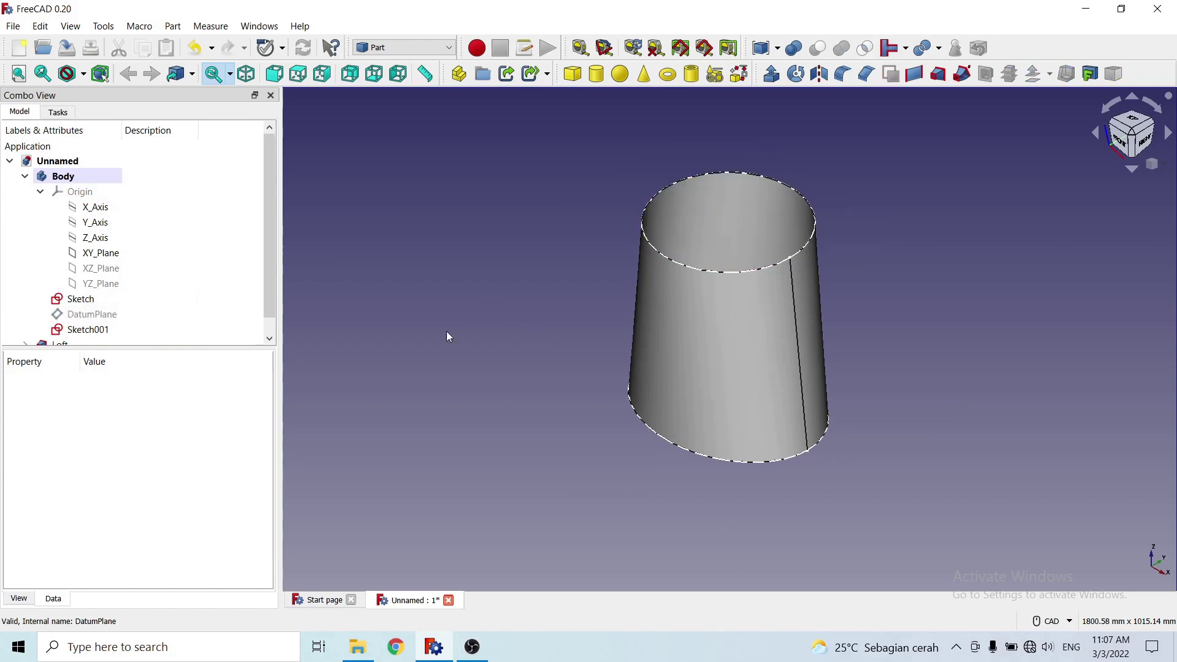
click(92, 306)
click(123, 328)
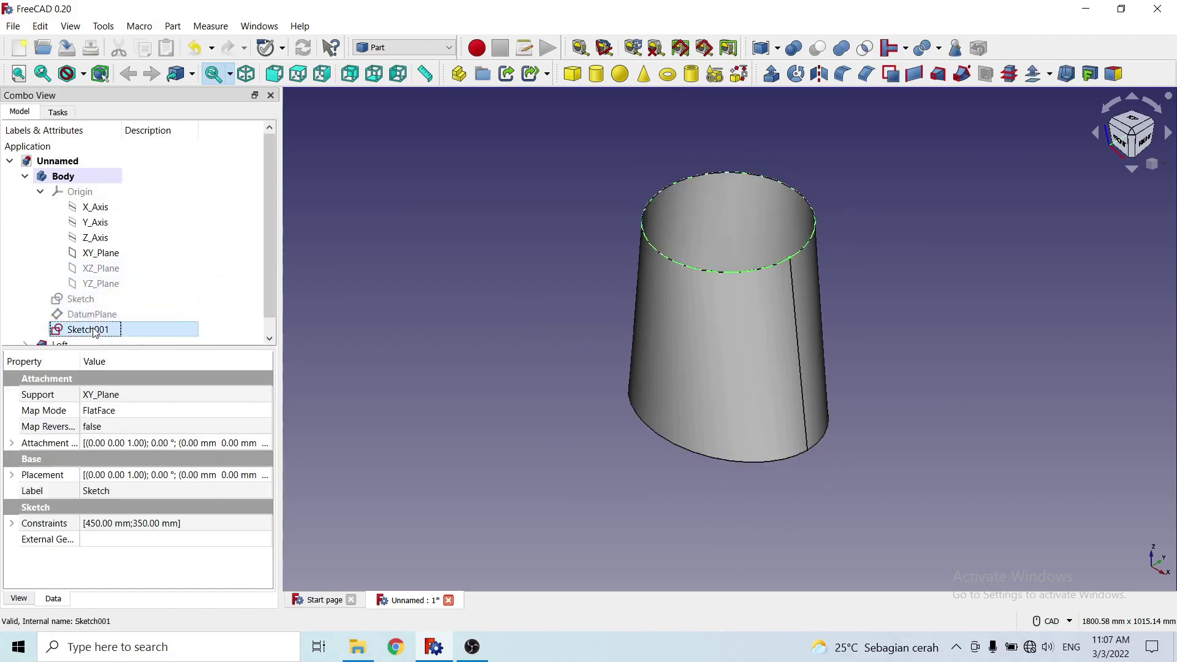
click(509, 272)
Orbit around the loft, return to isometric view and shift it slightly left
middle_drag(930, 236, 460, 204)
click(246, 74)
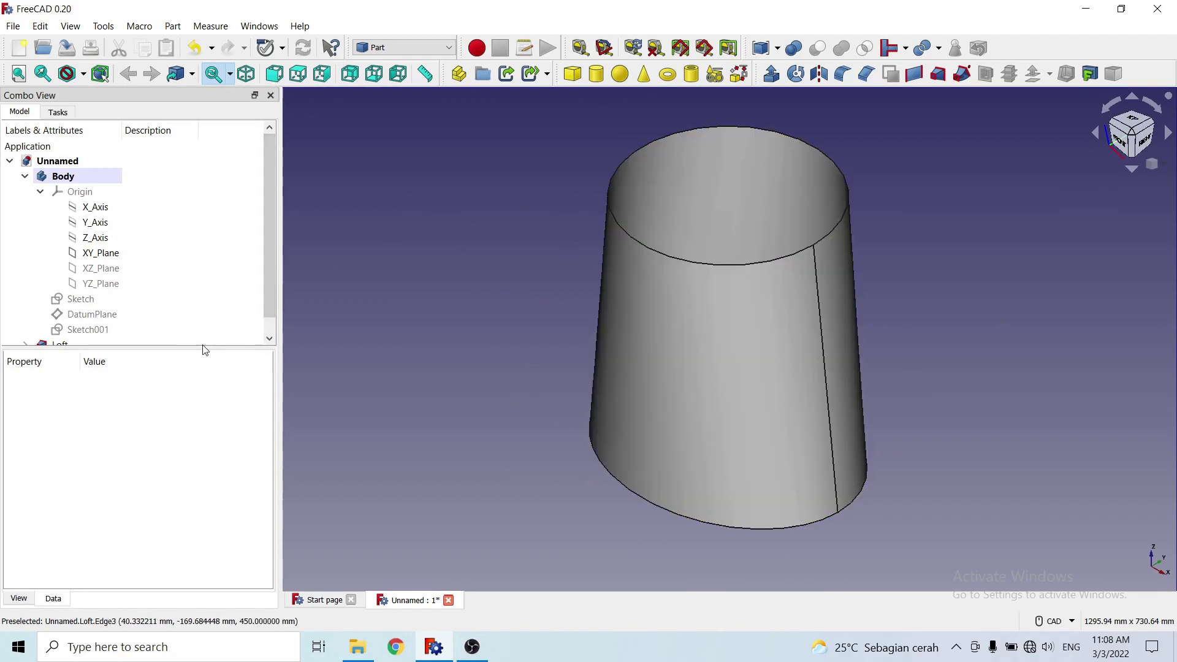
drag(203, 347, 197, 399)
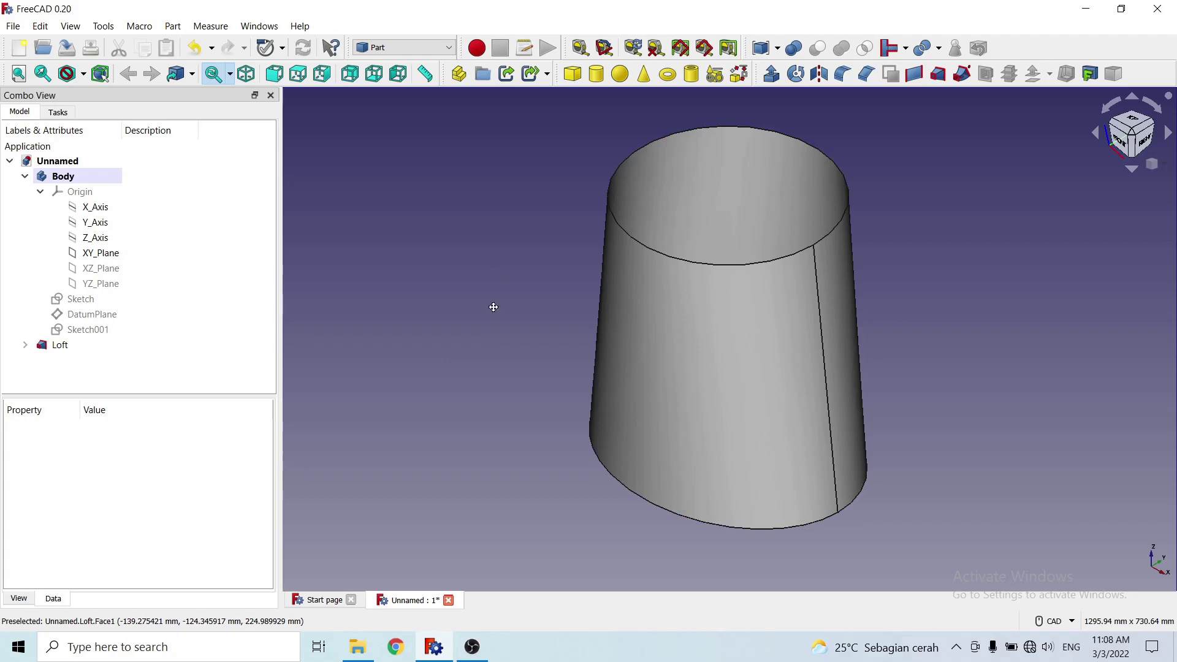
middle_drag(493, 307, 416, 276)
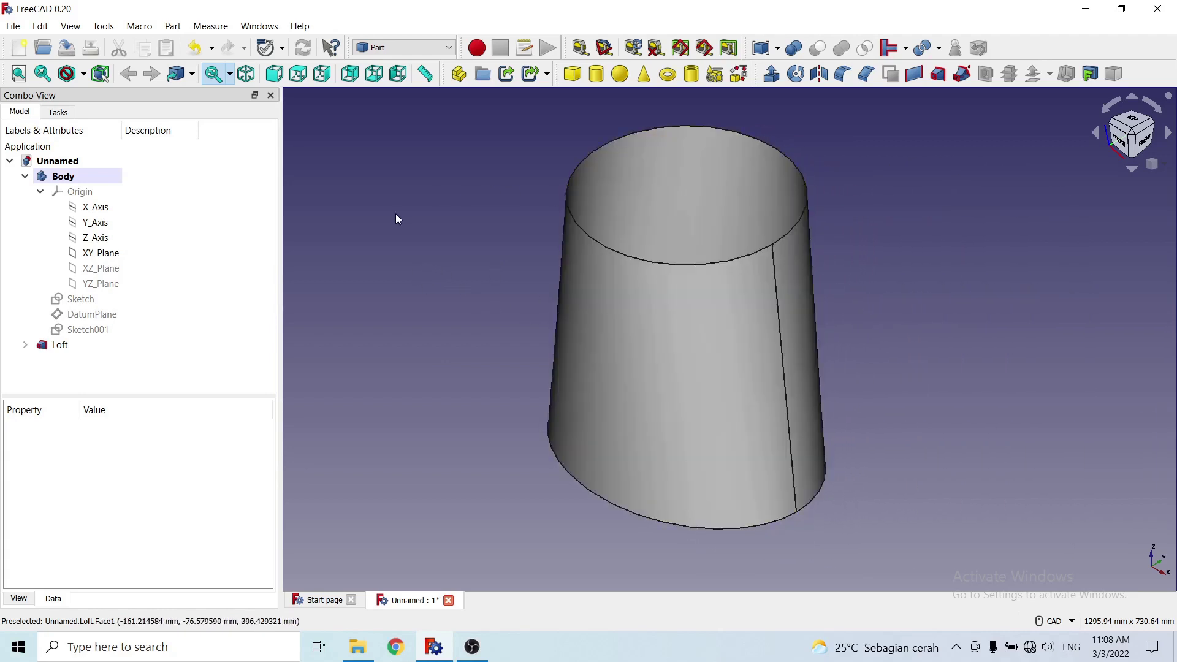
Switch to the Mesh Design workbench and select the loft
click(437, 47)
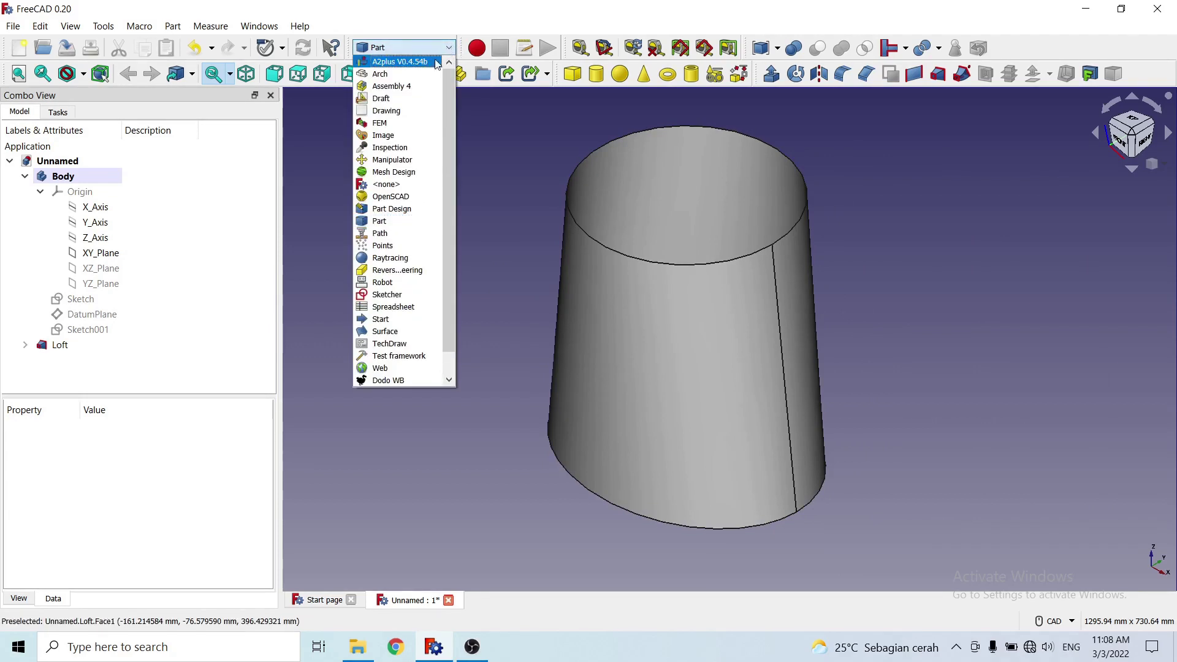
click(401, 173)
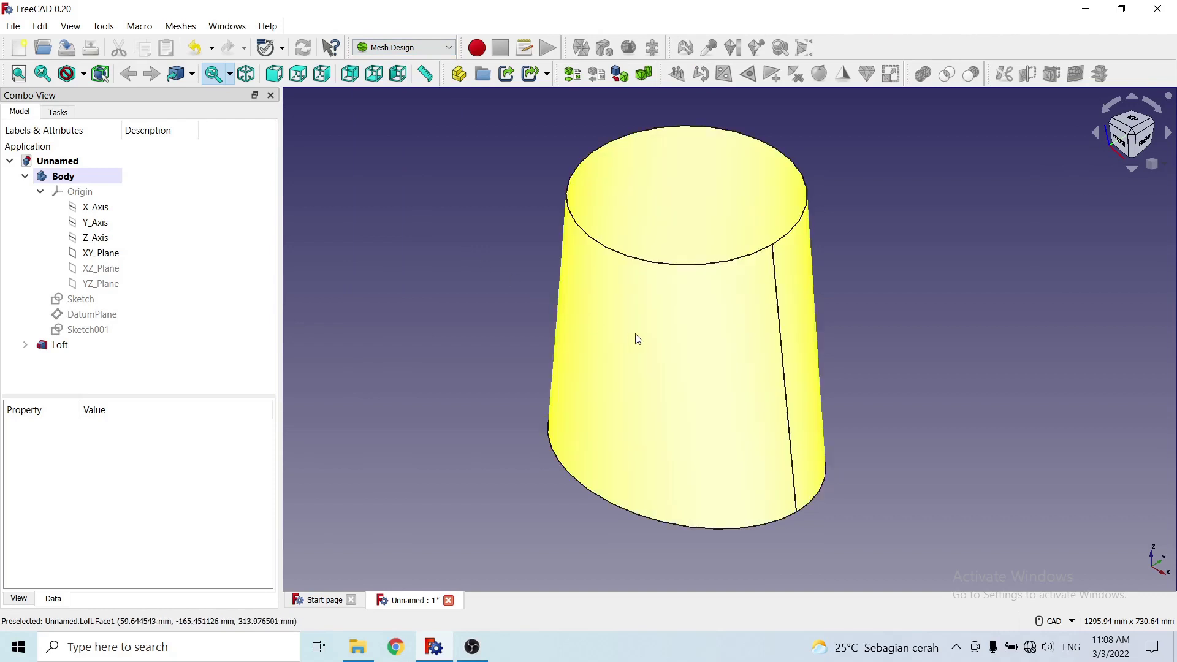
click(636, 340)
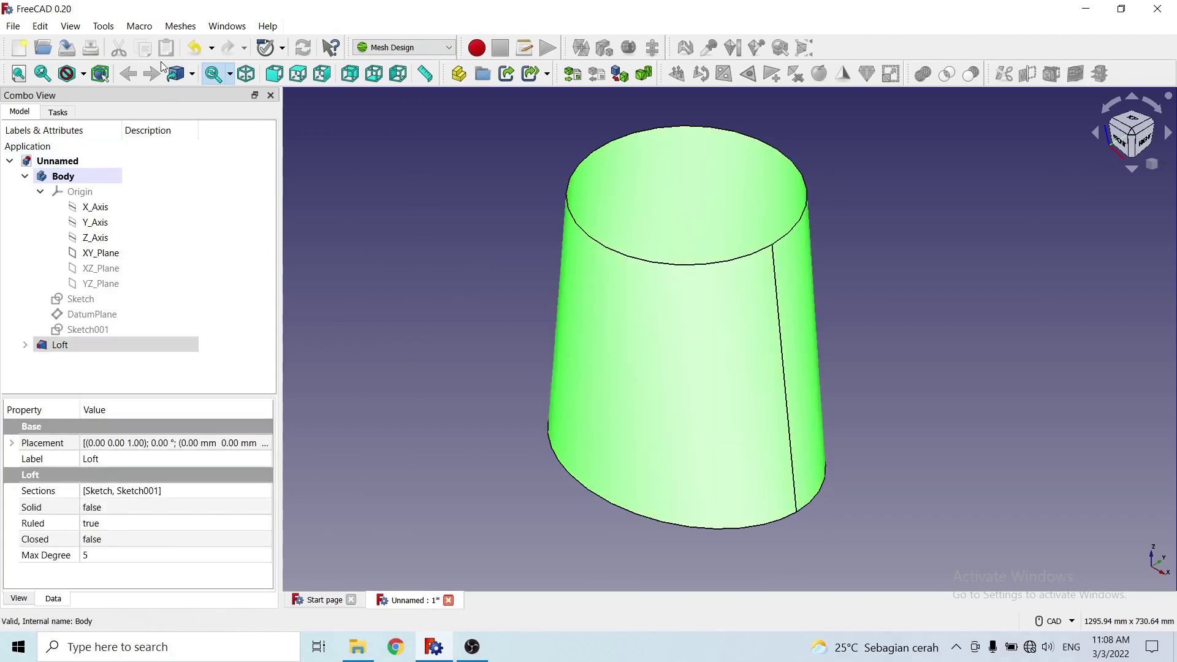
Browse the Meshes, View and Windows menus, then reselect the loft
click(181, 27)
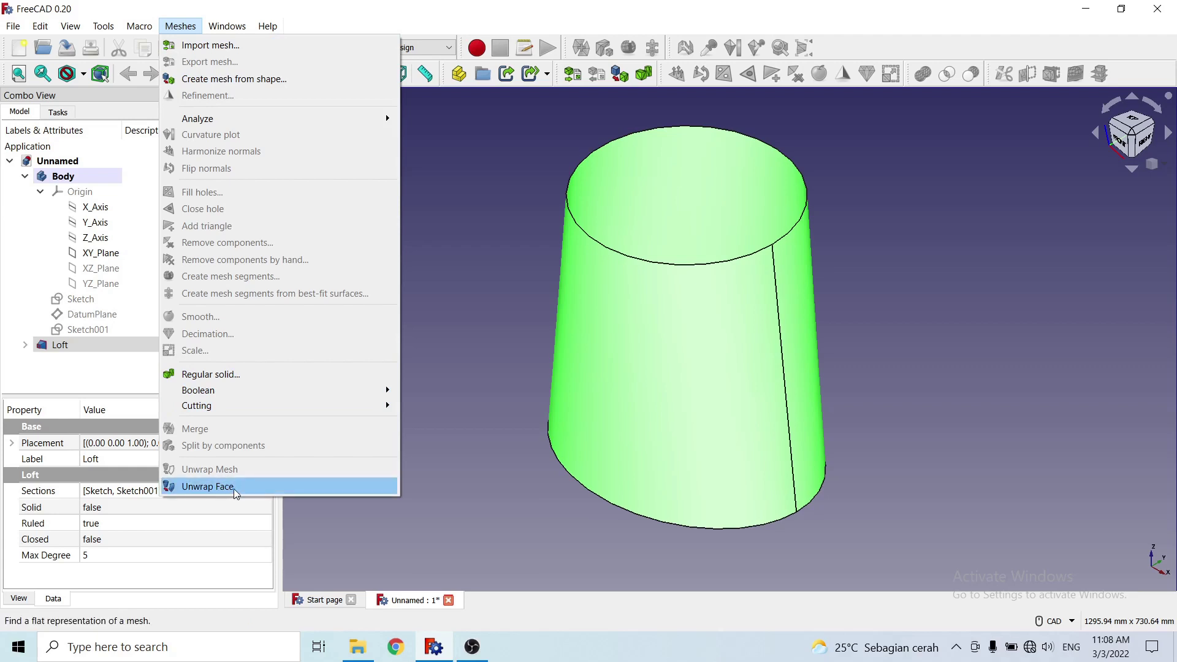
click(70, 26)
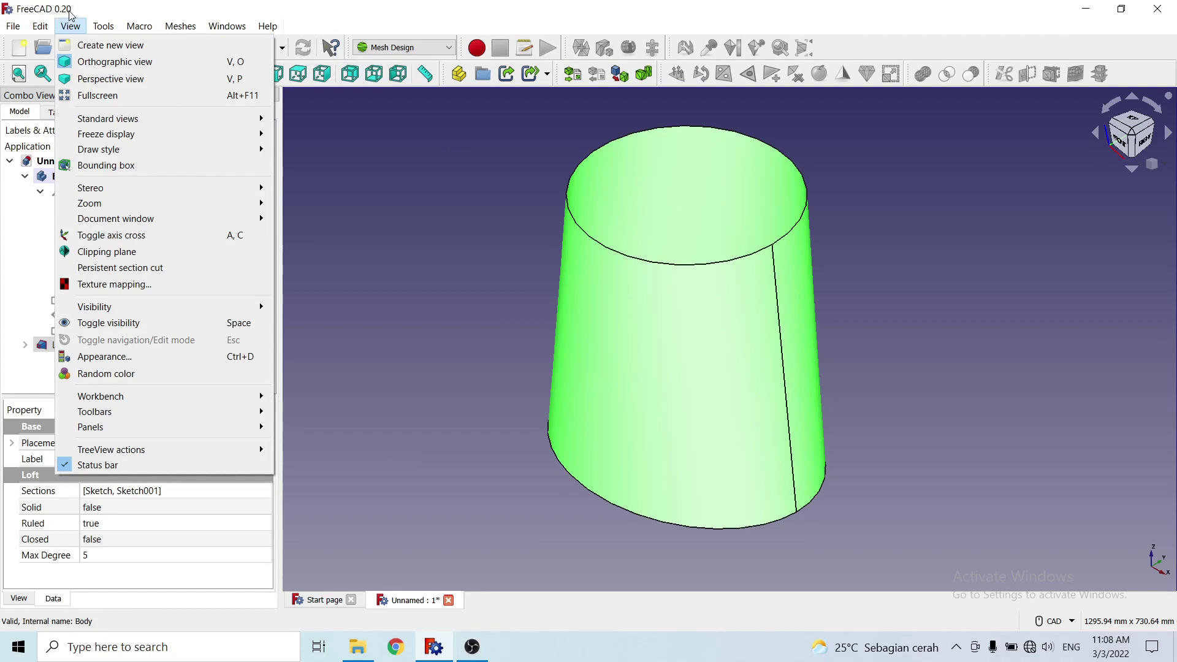
click(109, 11)
click(227, 26)
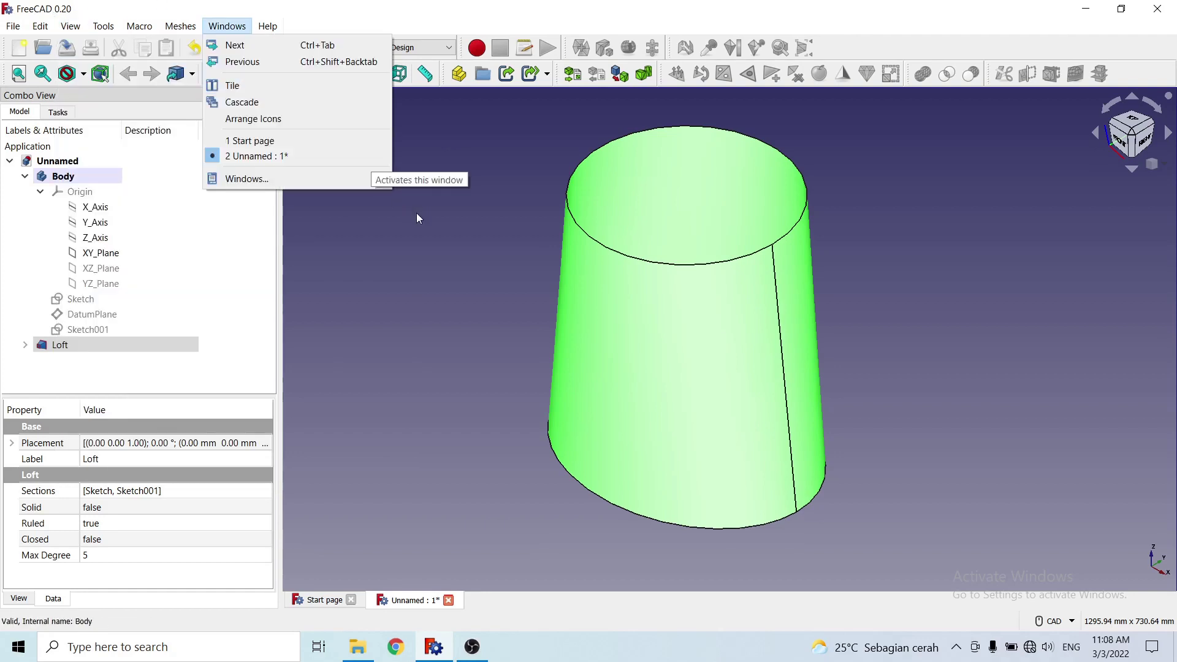
click(452, 312)
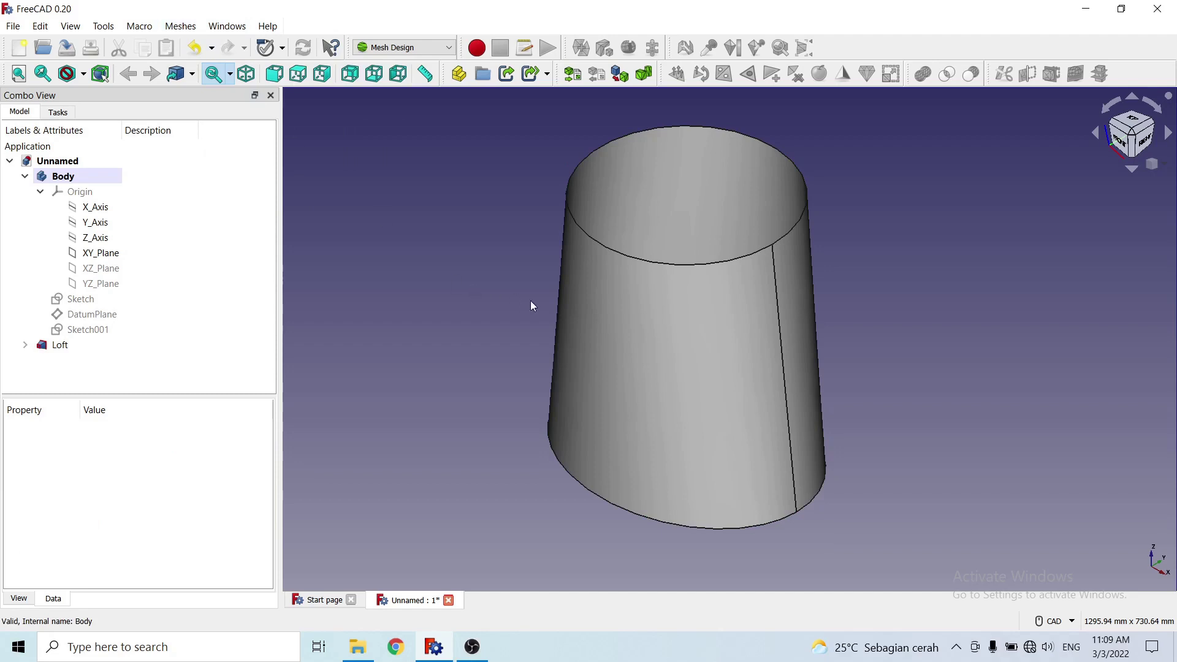
click(613, 336)
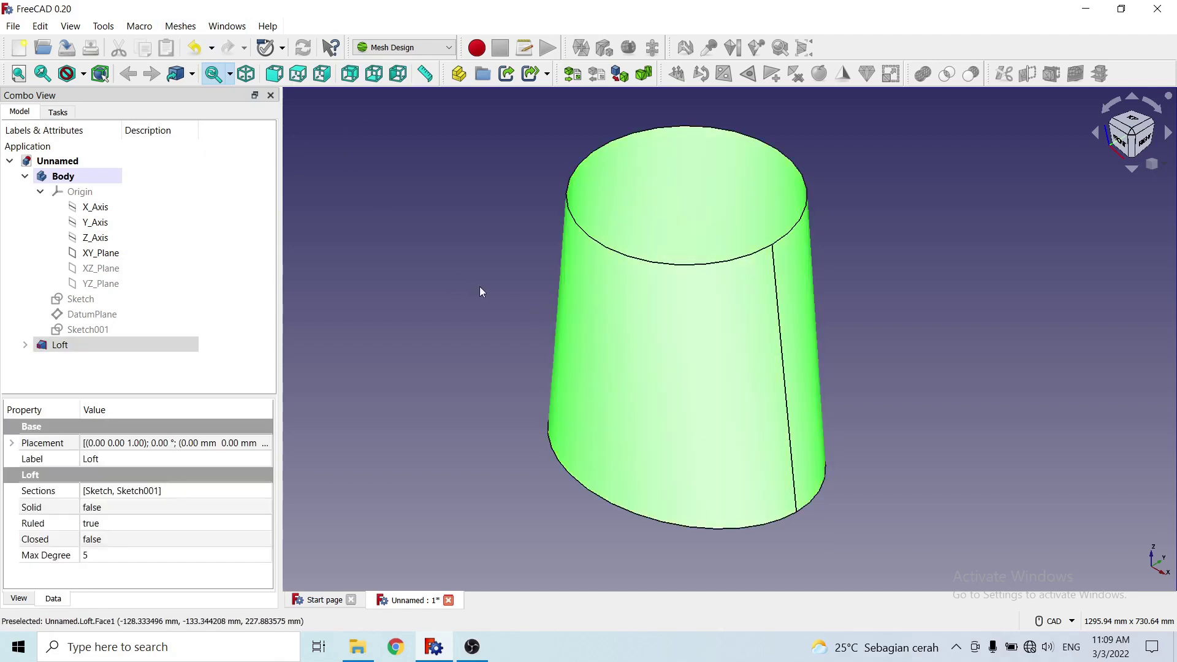
Apply Meshes > Unwrap Face to the selected loft
click(180, 26)
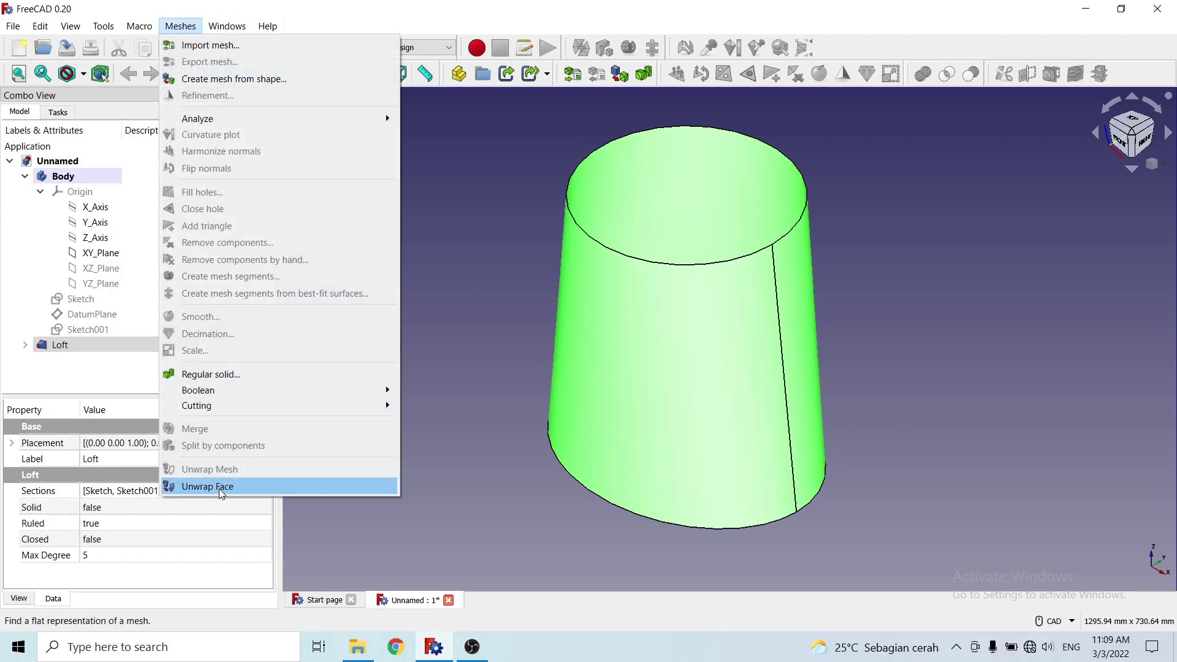
click(219, 488)
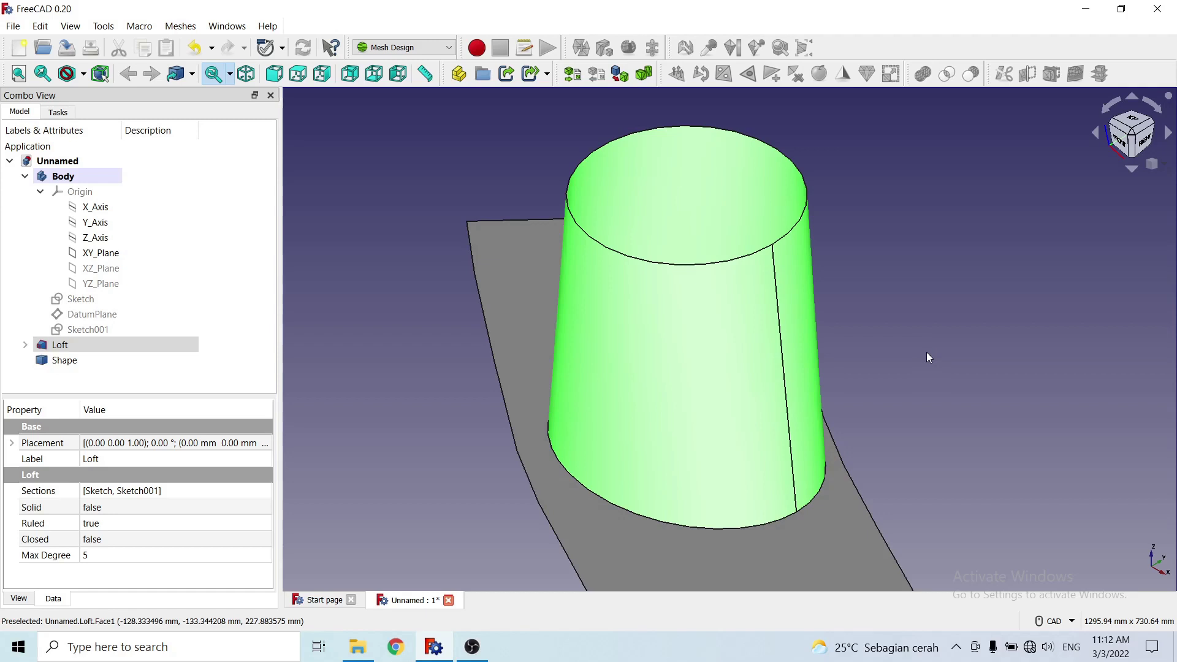
Orbit and zoom to view the loft and flat pattern from several angles
middle_drag(961, 494, 762, 408)
scroll(804, 432, up, 3)
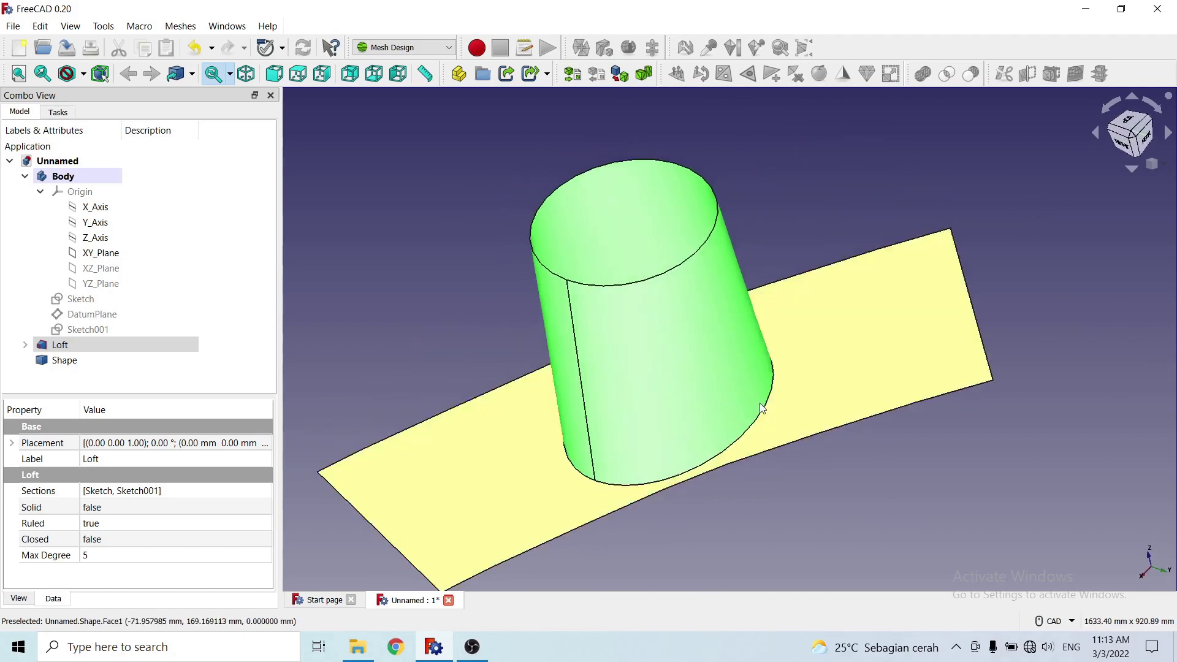
middle_drag(875, 394, 830, 399)
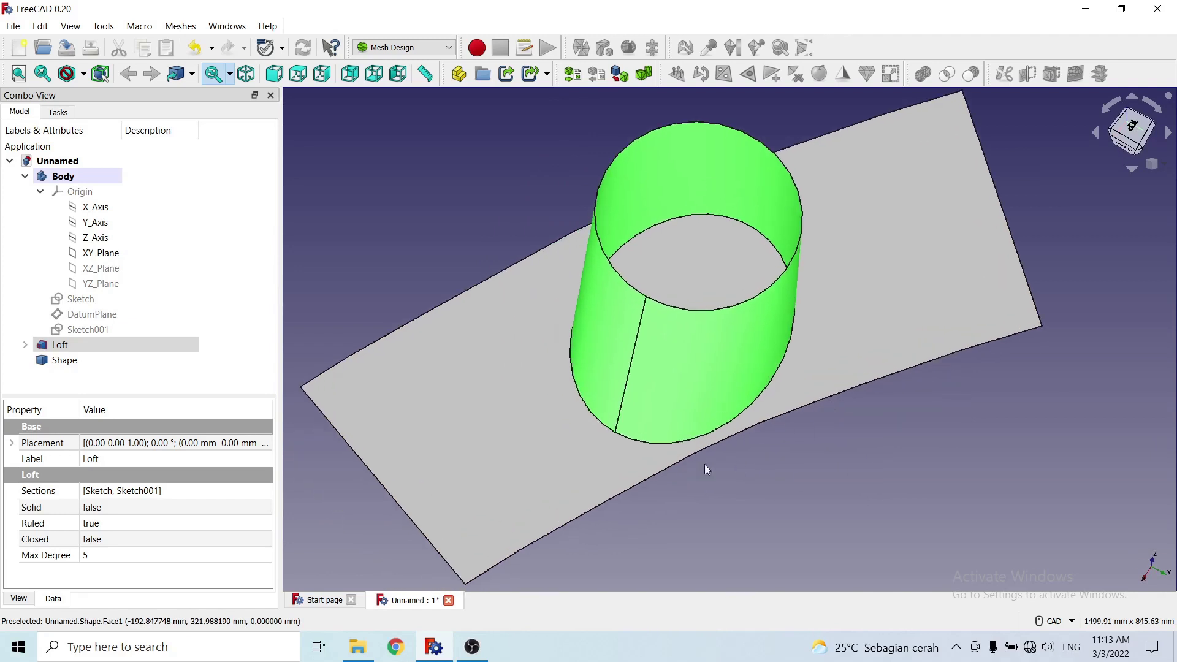
middle_drag(705, 469, 424, 308)
scroll(644, 442, down, 2)
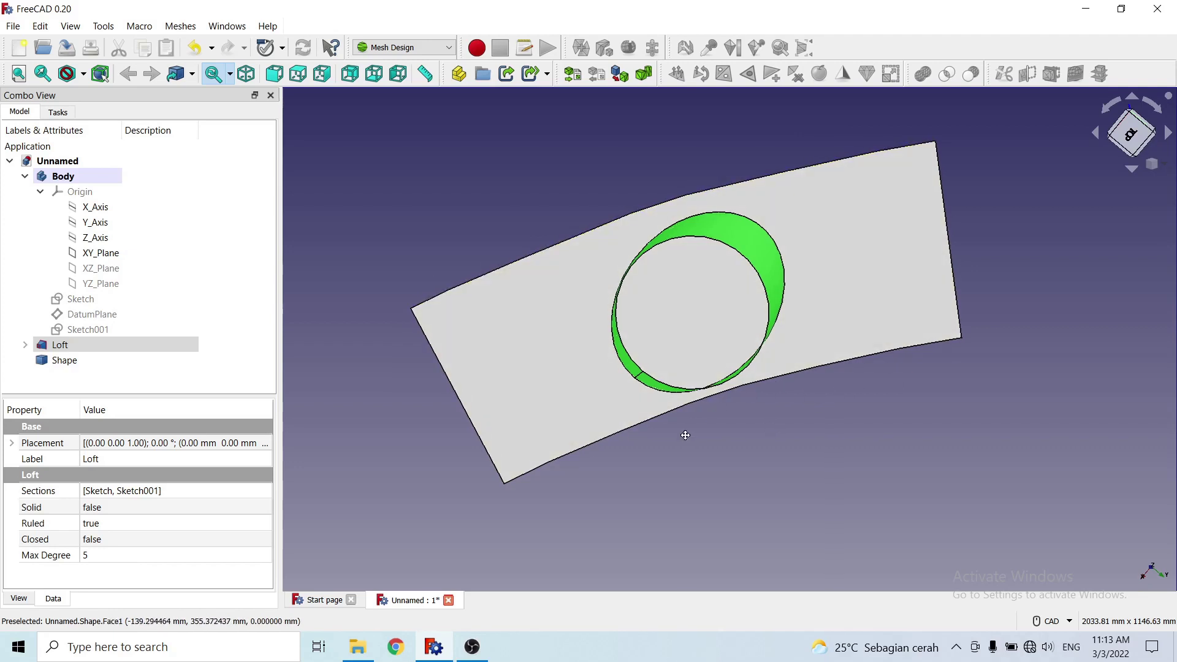
middle_drag(686, 429, 729, 245)
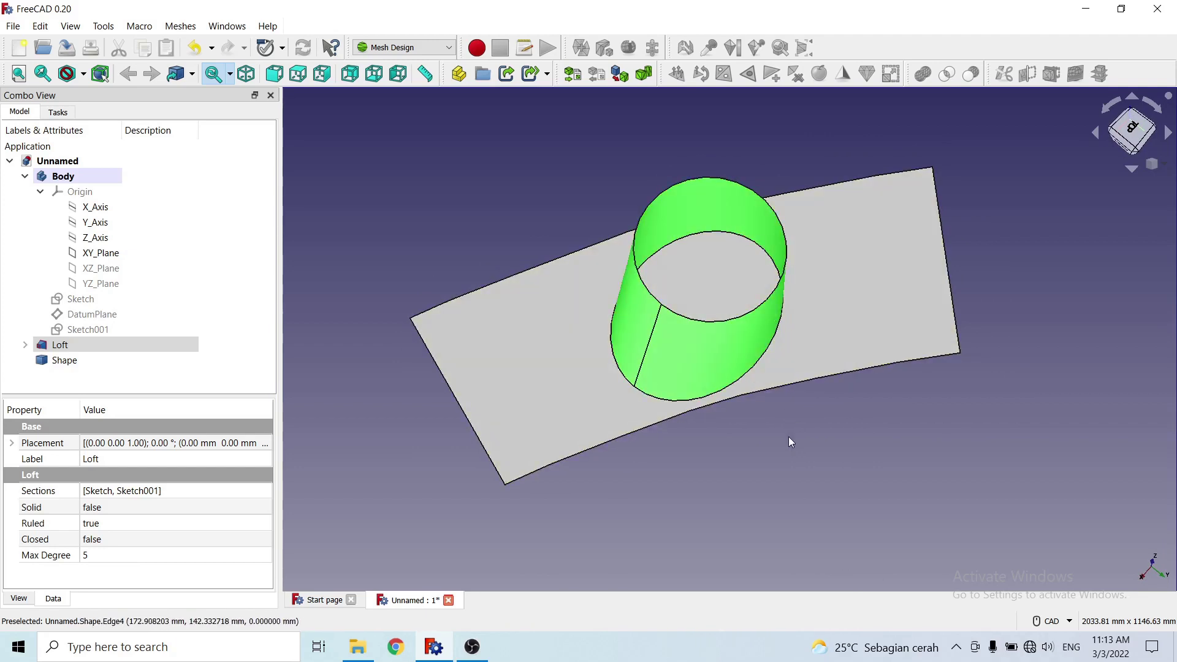
middle_drag(776, 434, 541, 383)
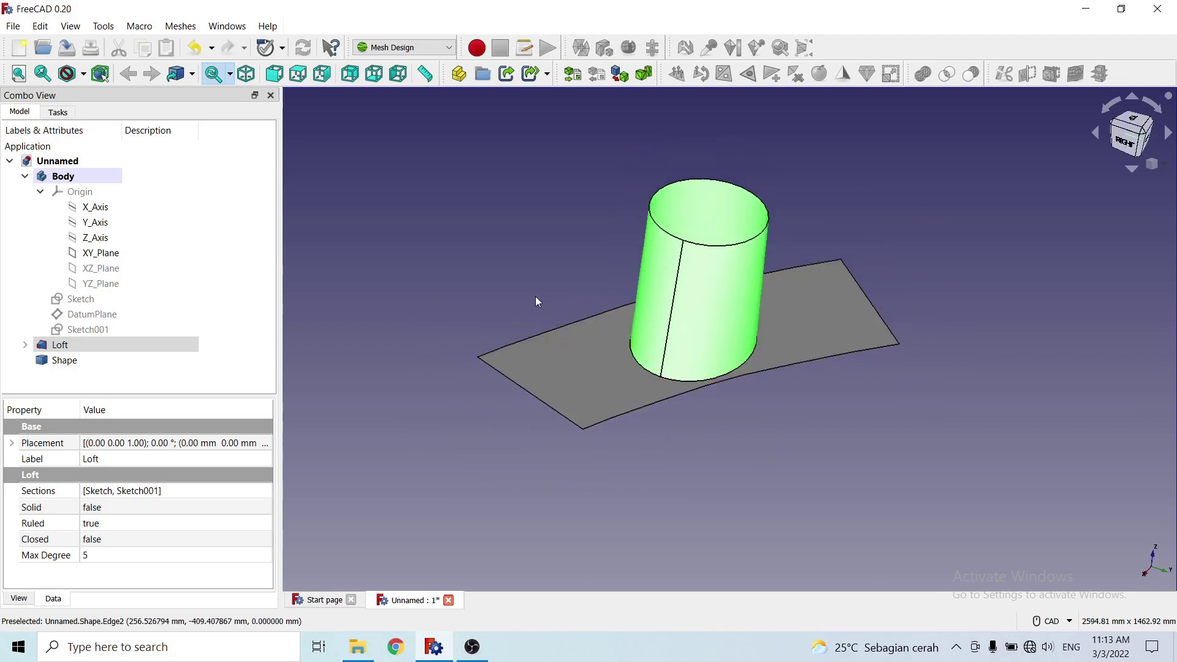
scroll(641, 245, up, 3)
scroll(643, 234, up, 1)
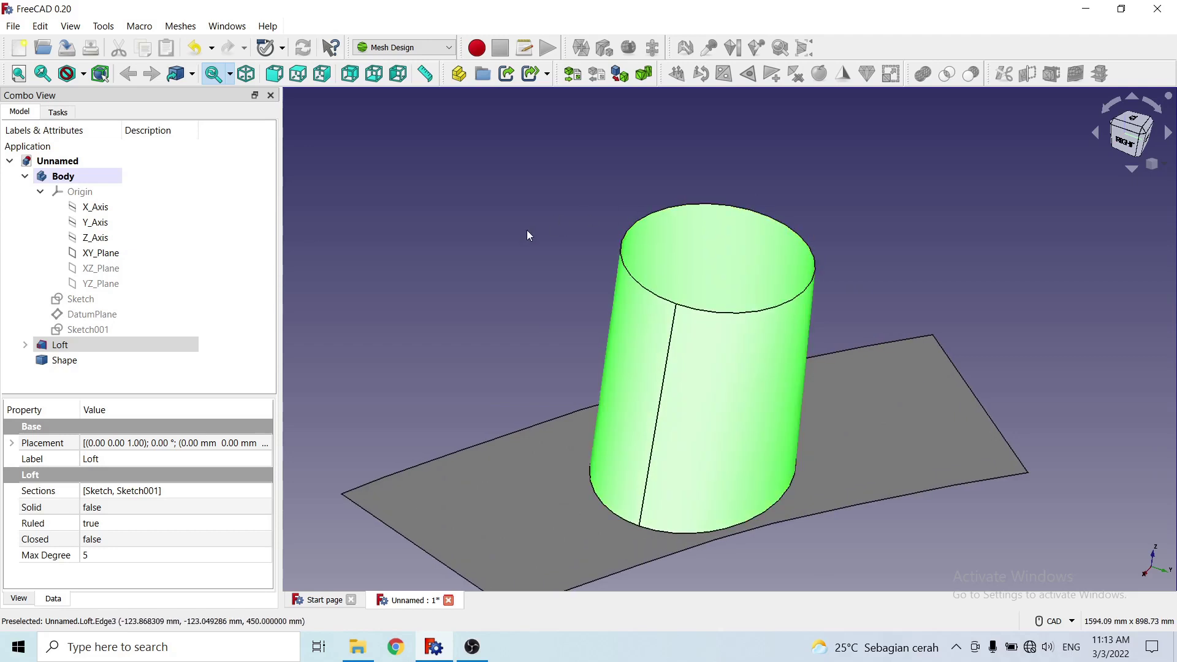
scroll(442, 236, down, 3)
Collapse Origin in the tree and open Sketch001 for editing
click(575, 258)
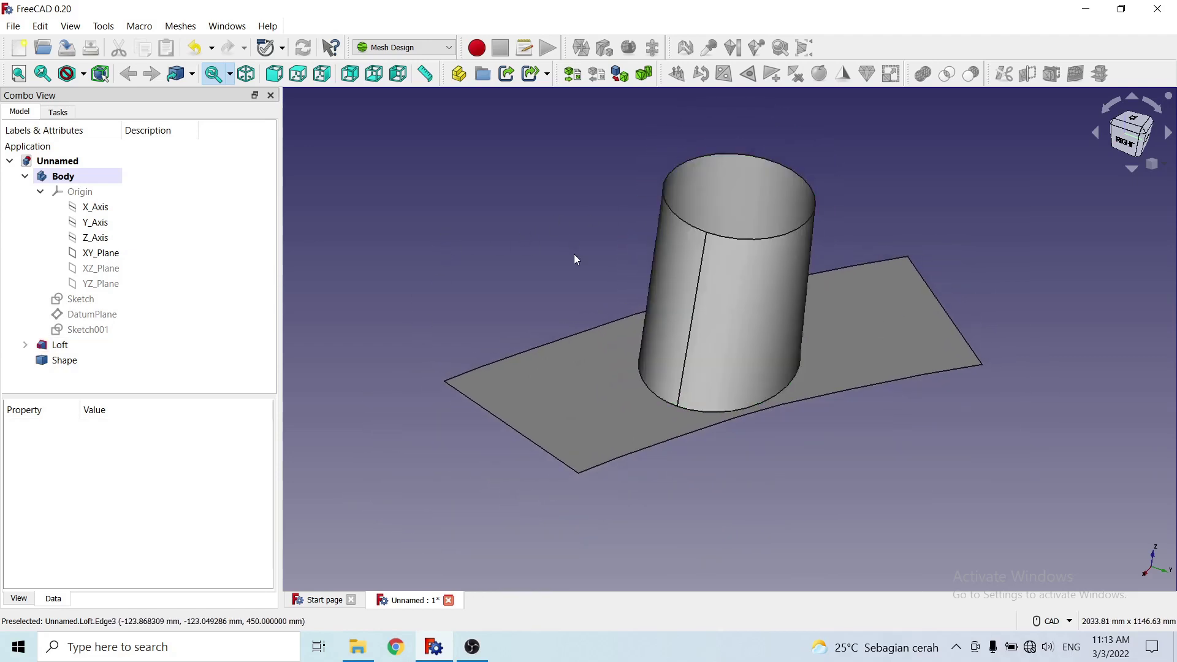
click(40, 191)
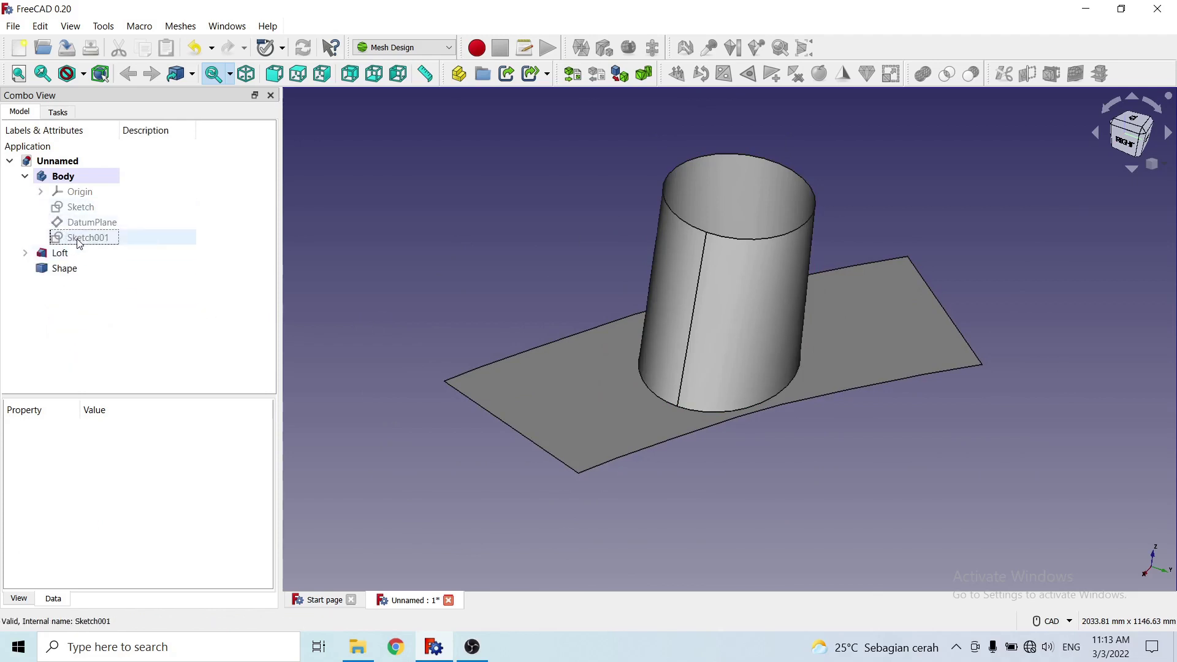
click(79, 239)
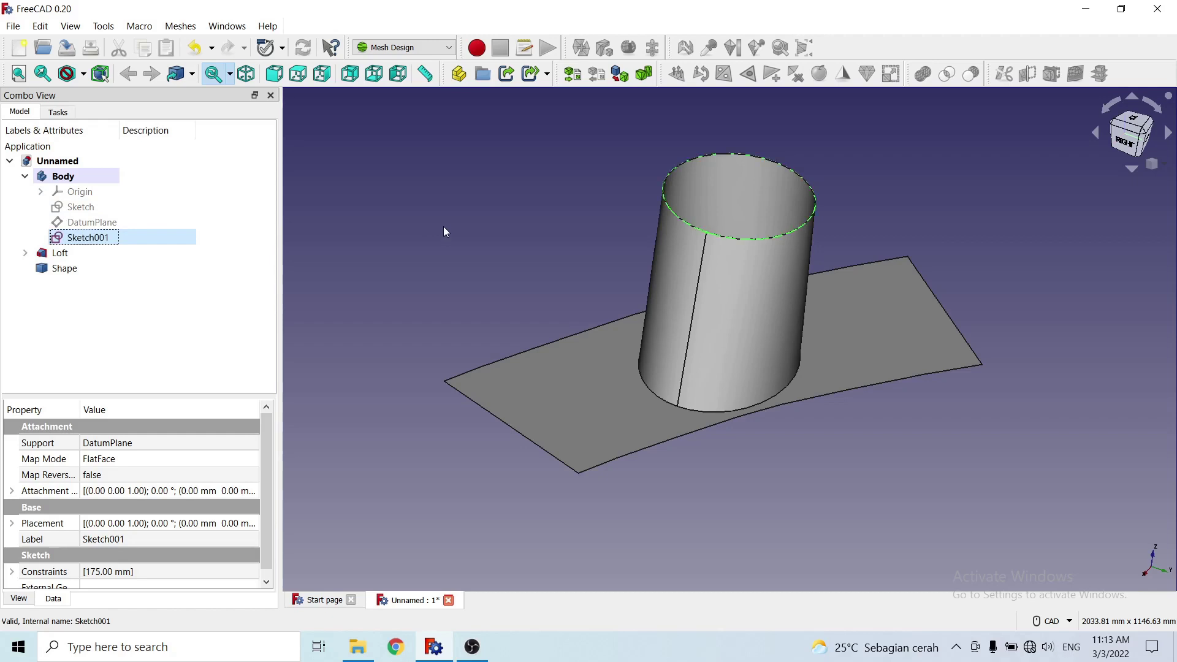
double_click(162, 239)
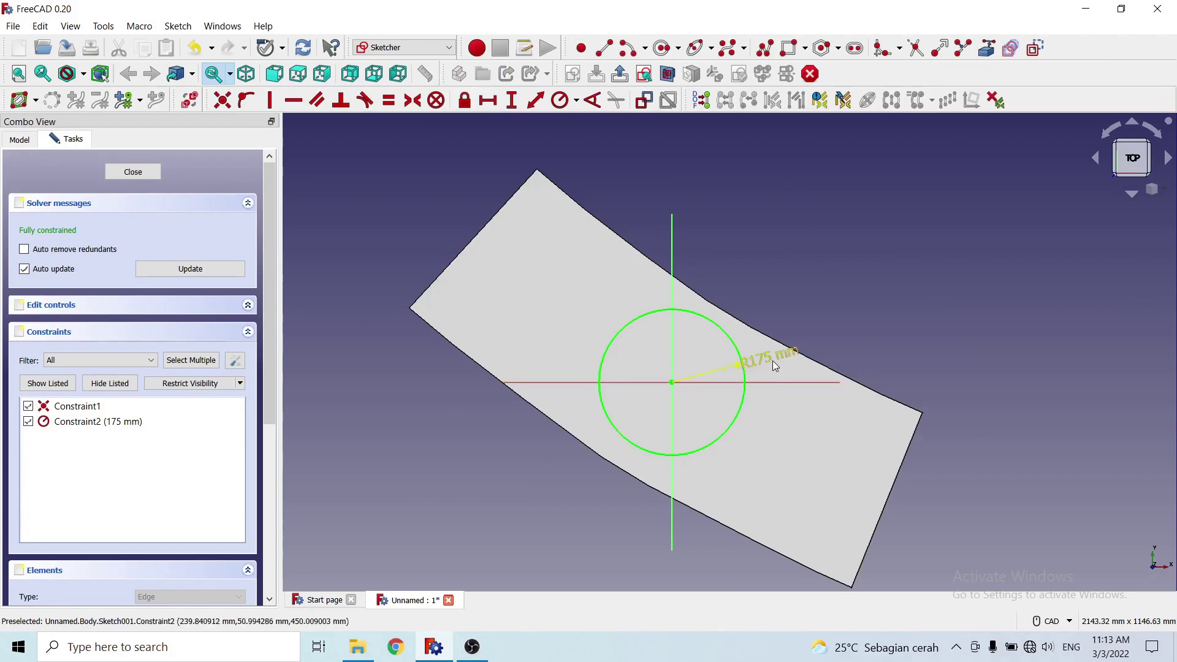
Change the circle's radius constraint from 175 mm to 80 mm and close the sketch
double_click(770, 358)
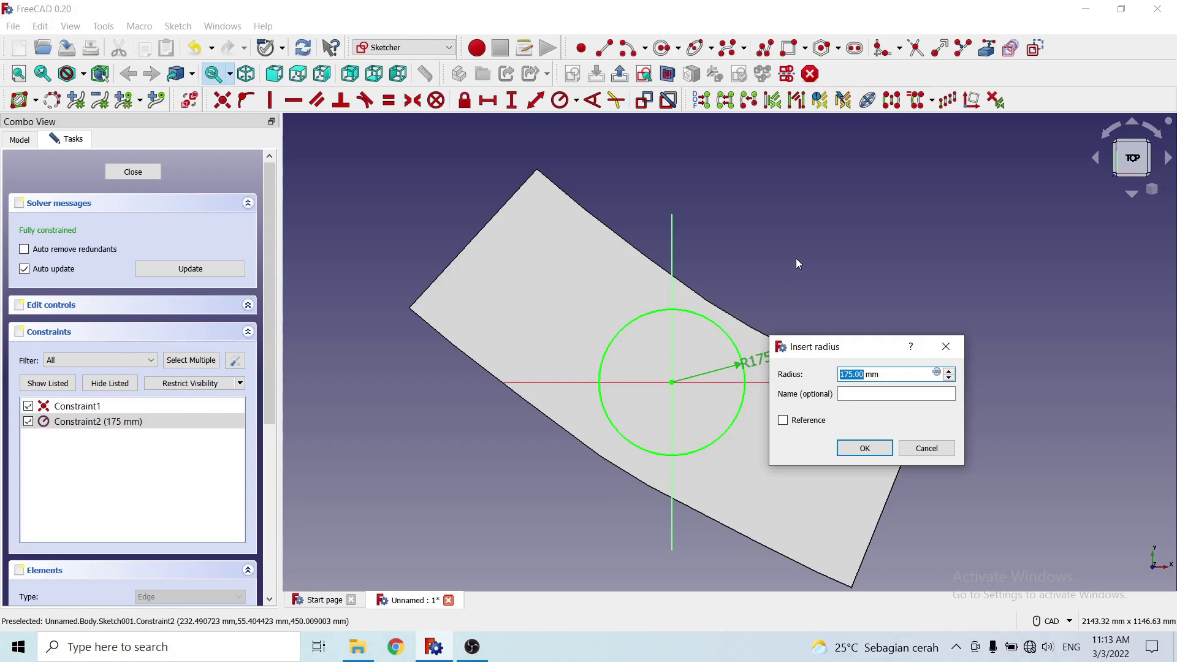
text(1)
key(BackSpace)
text(80)
click(875, 456)
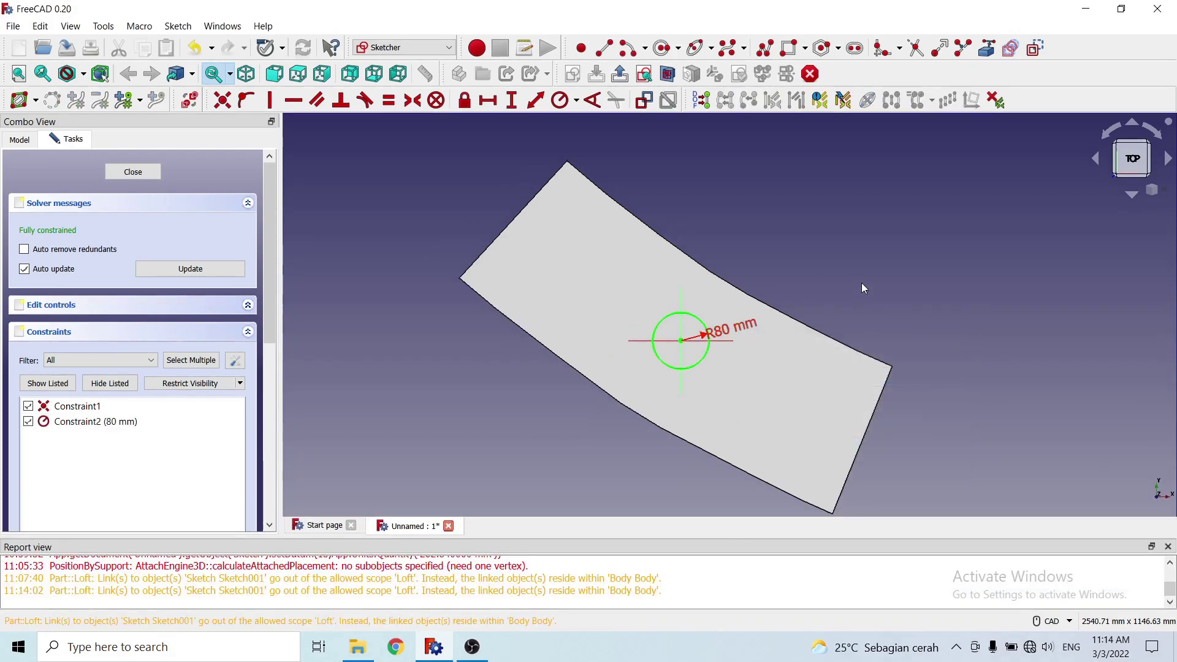
click(1168, 546)
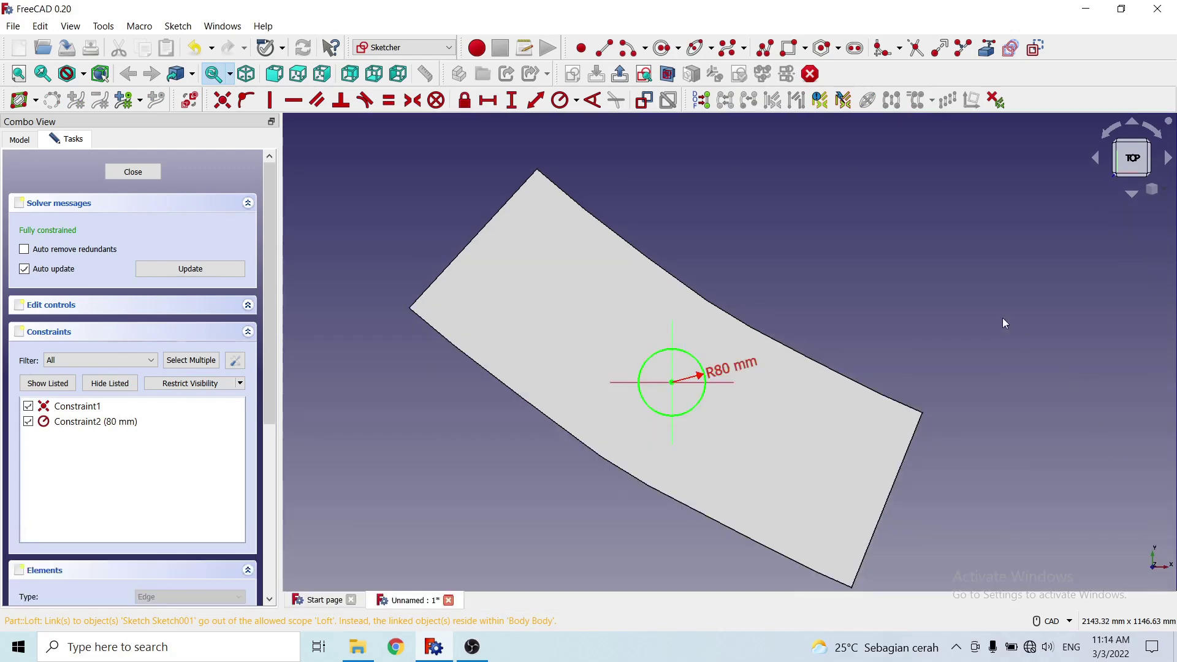
click(133, 171)
Hide the original flat pattern Shape so only the narrowed loft cone is shown
click(594, 178)
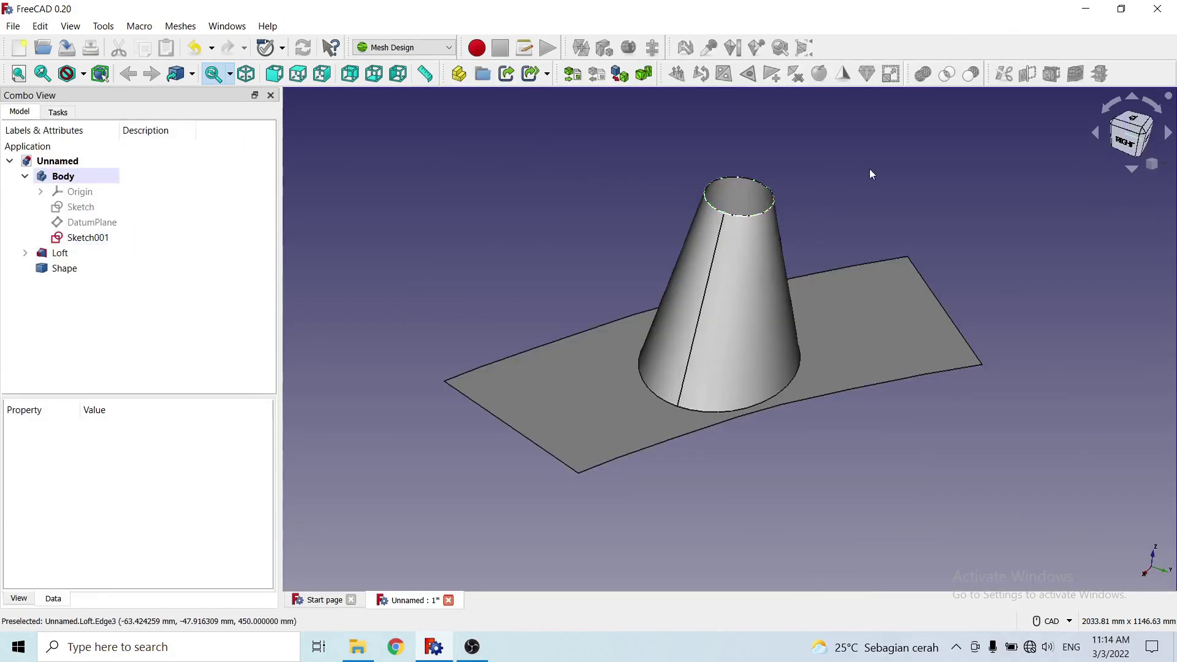
scroll(822, 189, up, 5)
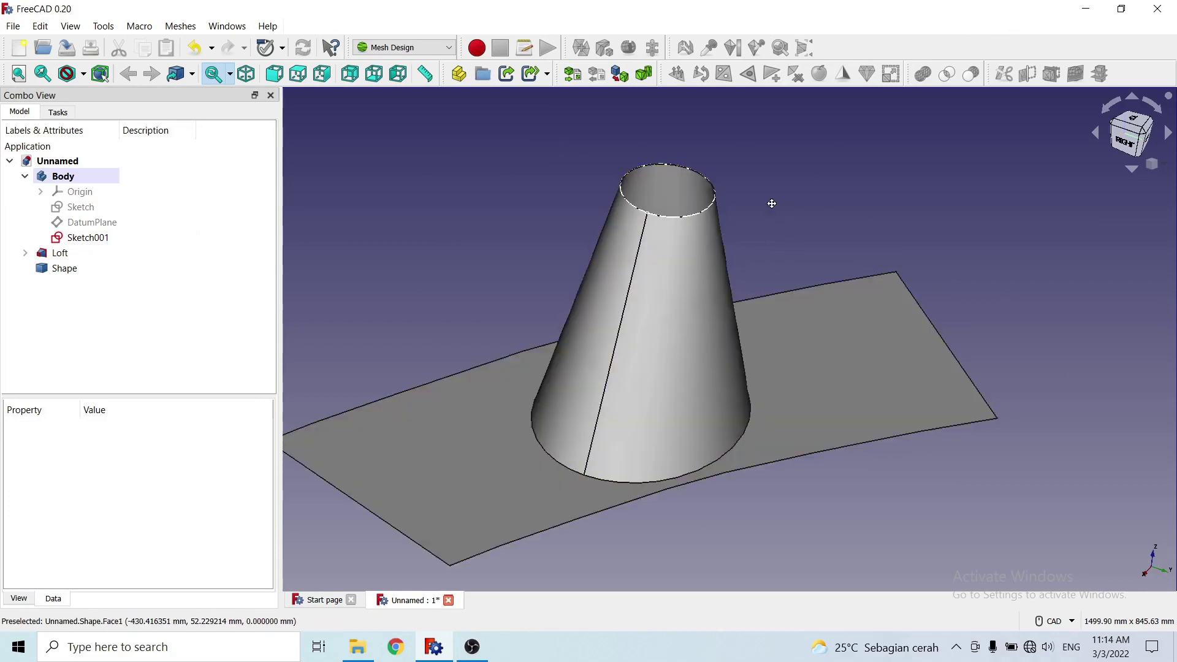
scroll(826, 169, down, 2)
click(63, 272)
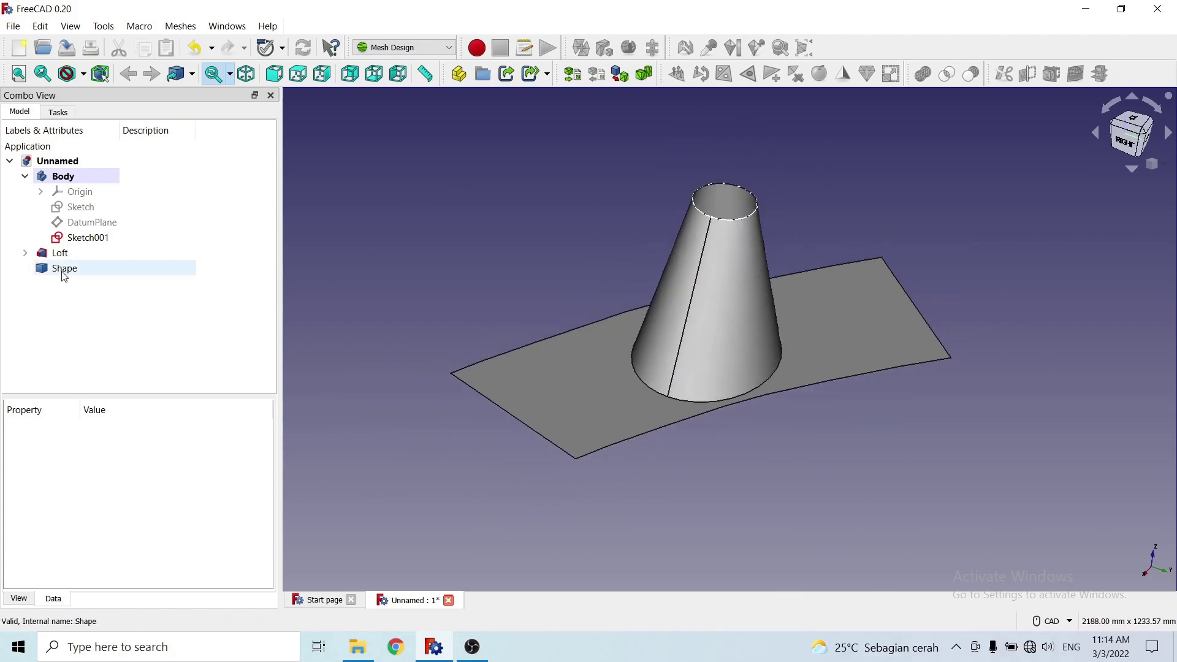
click(64, 274)
key(space)
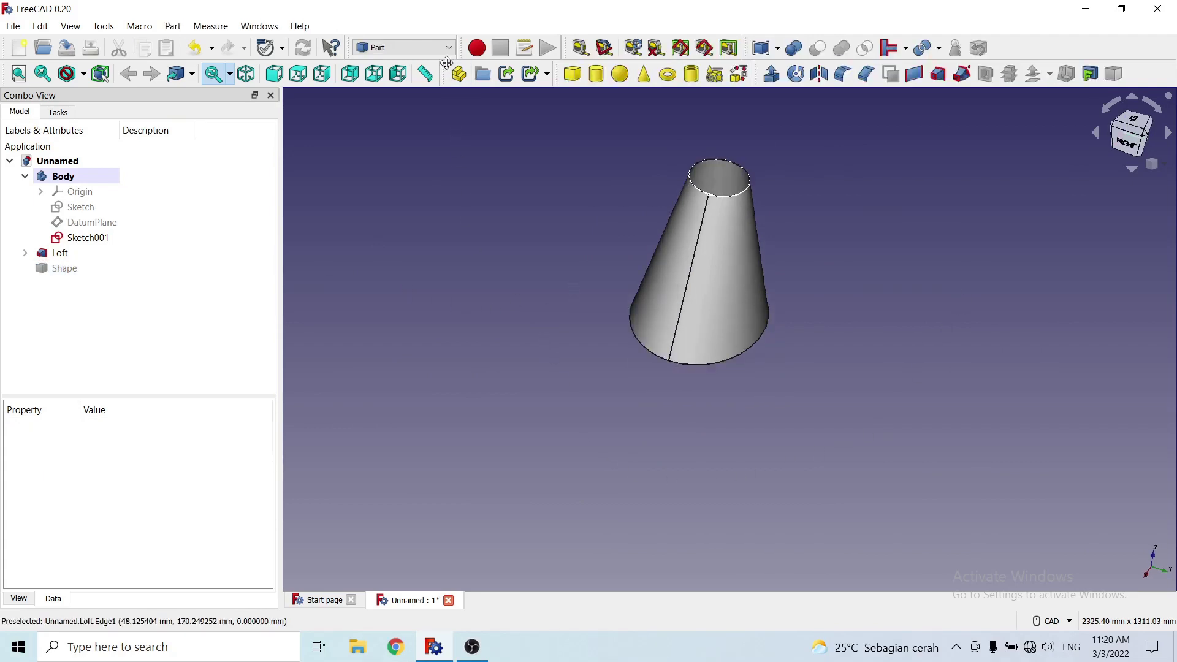
In the Mesh Design workbench, select the Loft cone and open the Meshes menu
click(417, 47)
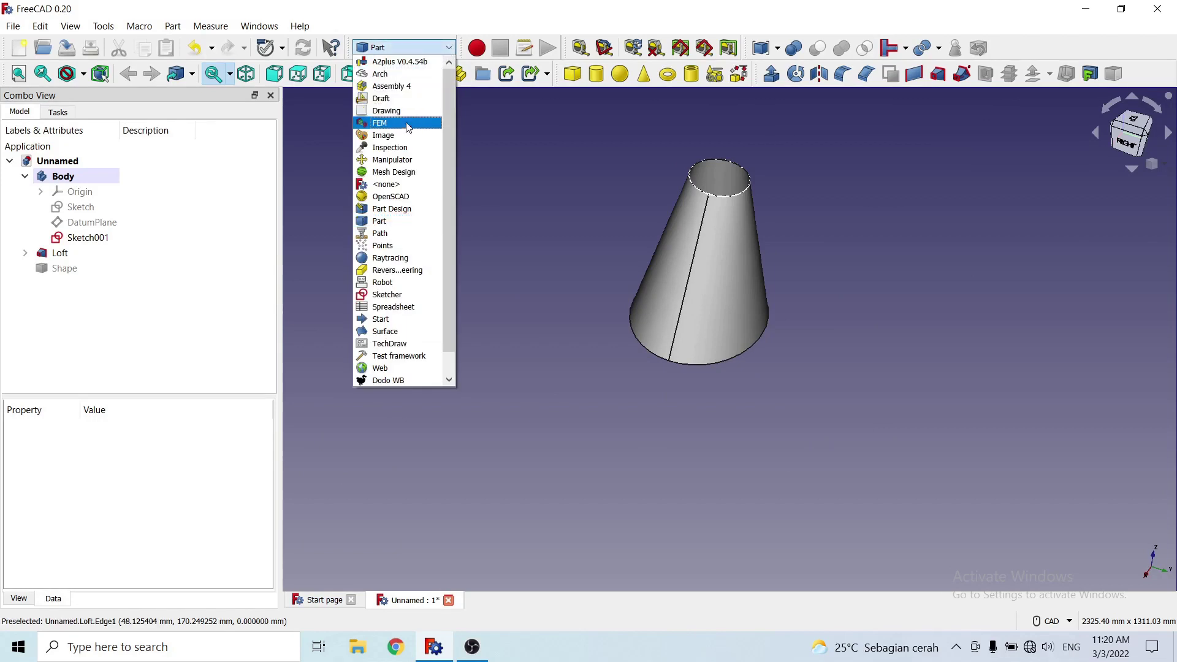
click(407, 173)
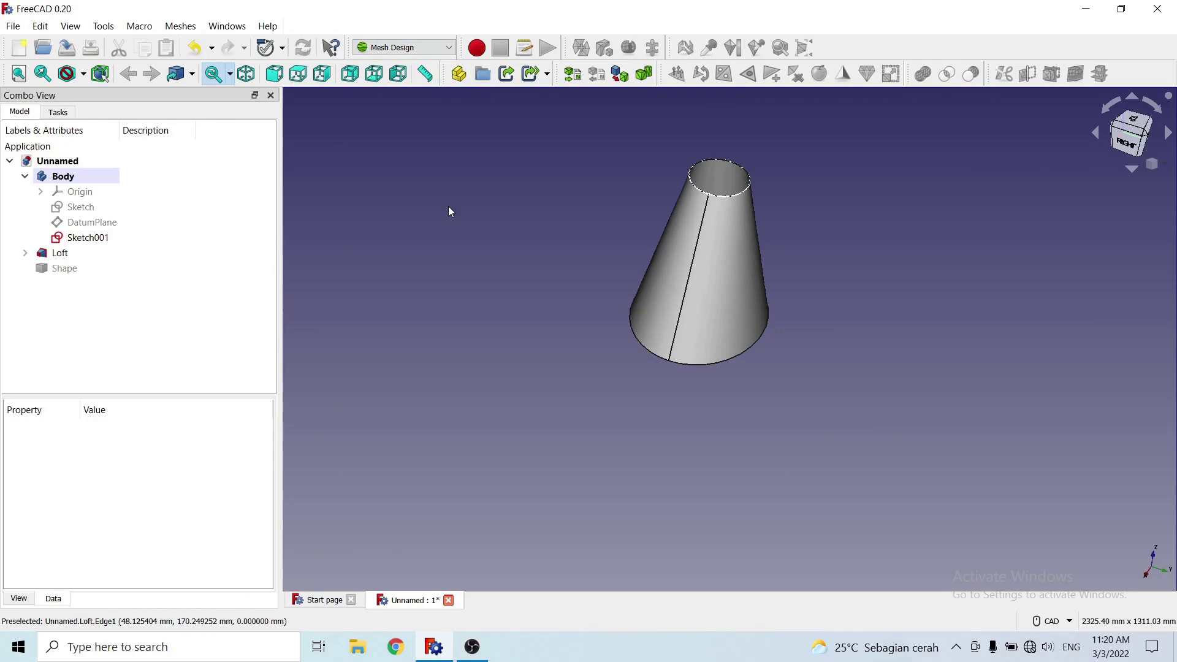
middle_drag(858, 329, 799, 413)
scroll(883, 388, up, 2)
middle_drag(950, 276, 866, 380)
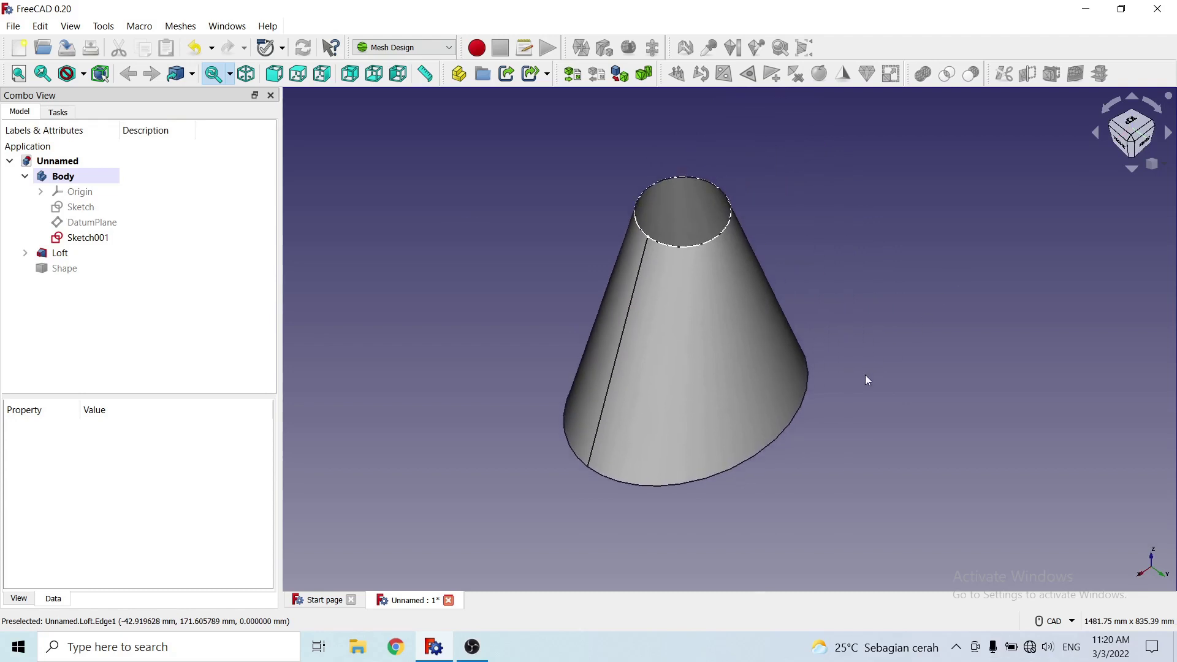
click(696, 376)
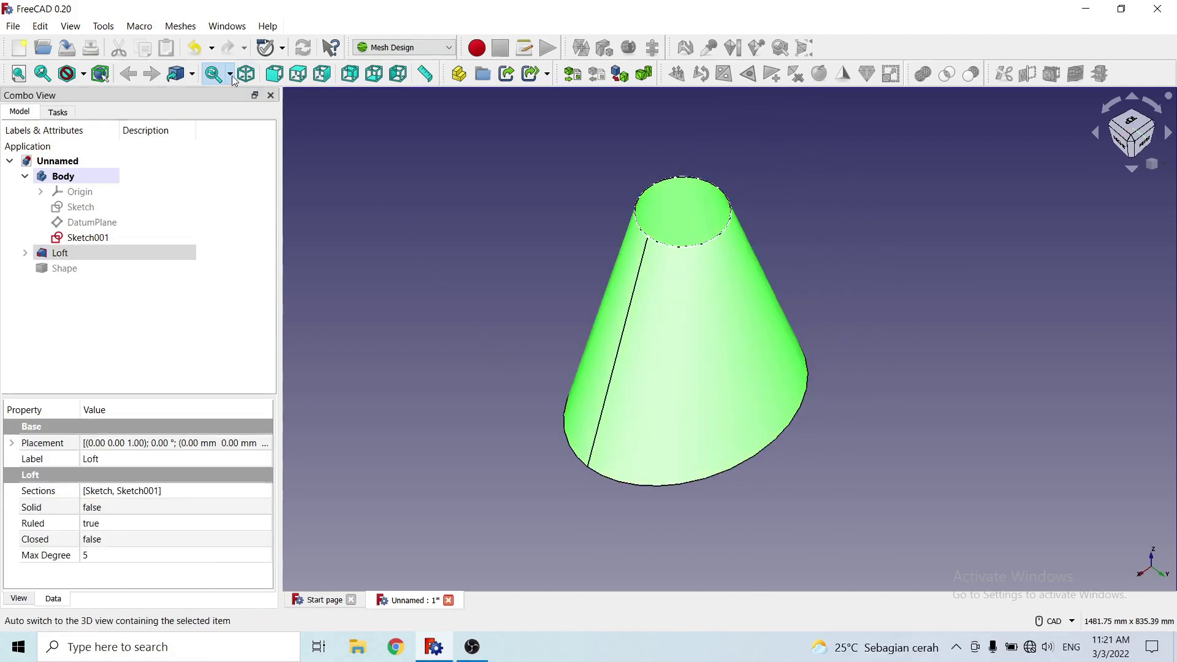
click(181, 28)
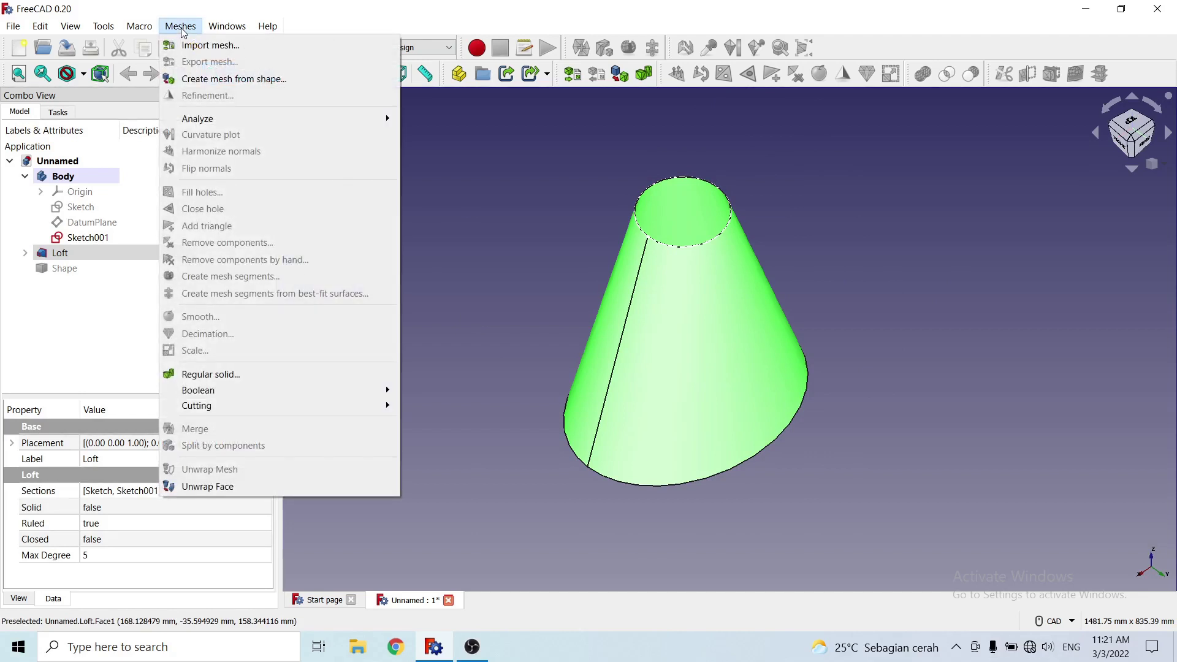
Unwrap the Loft cone's face into the flat pattern Shape001 and inspect it beneath the cone
click(229, 489)
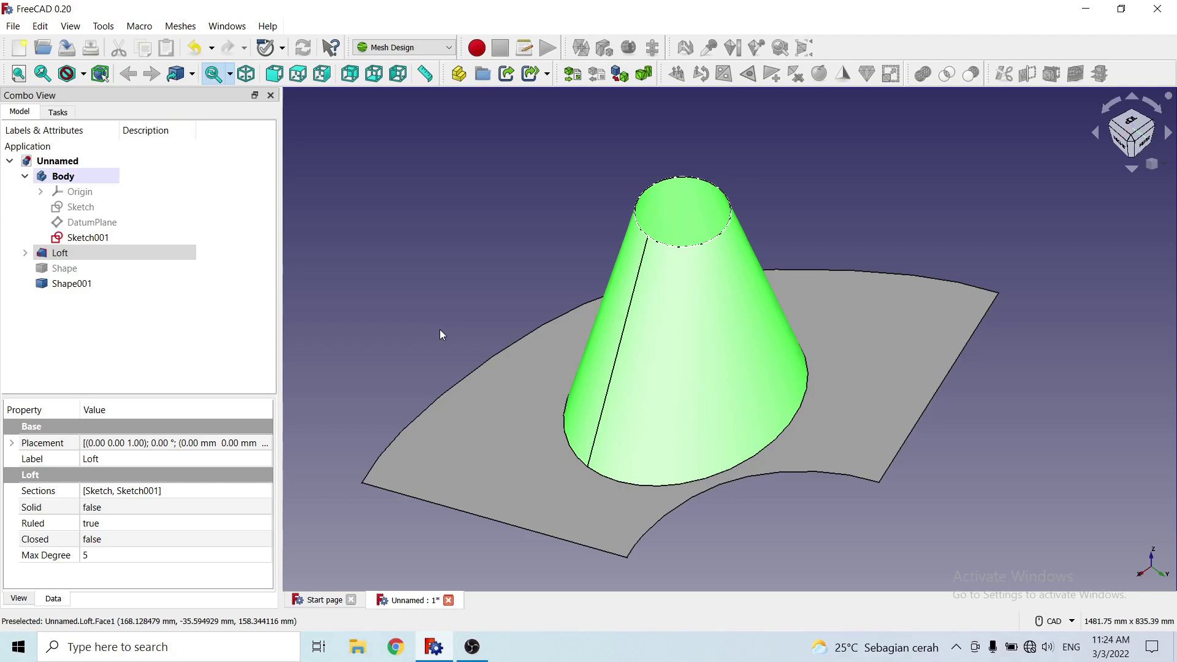
middle_drag(509, 252, 690, 423)
scroll(762, 454, up, 2)
scroll(680, 270, down, 3)
scroll(689, 422, up, 1)
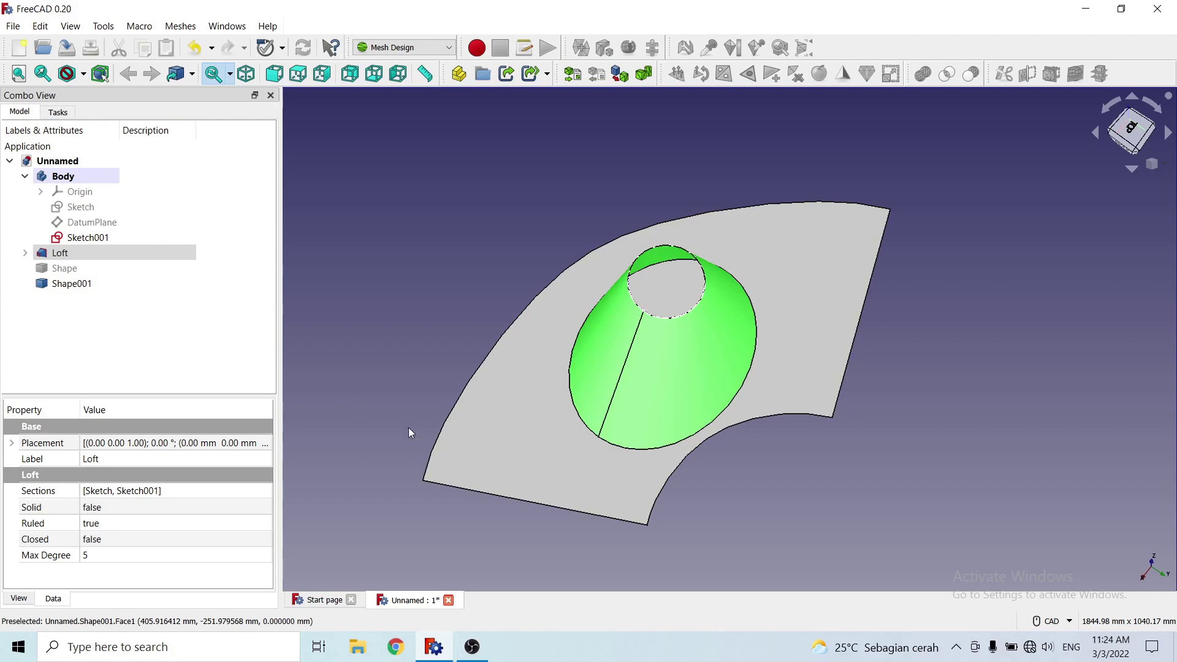
click(74, 273)
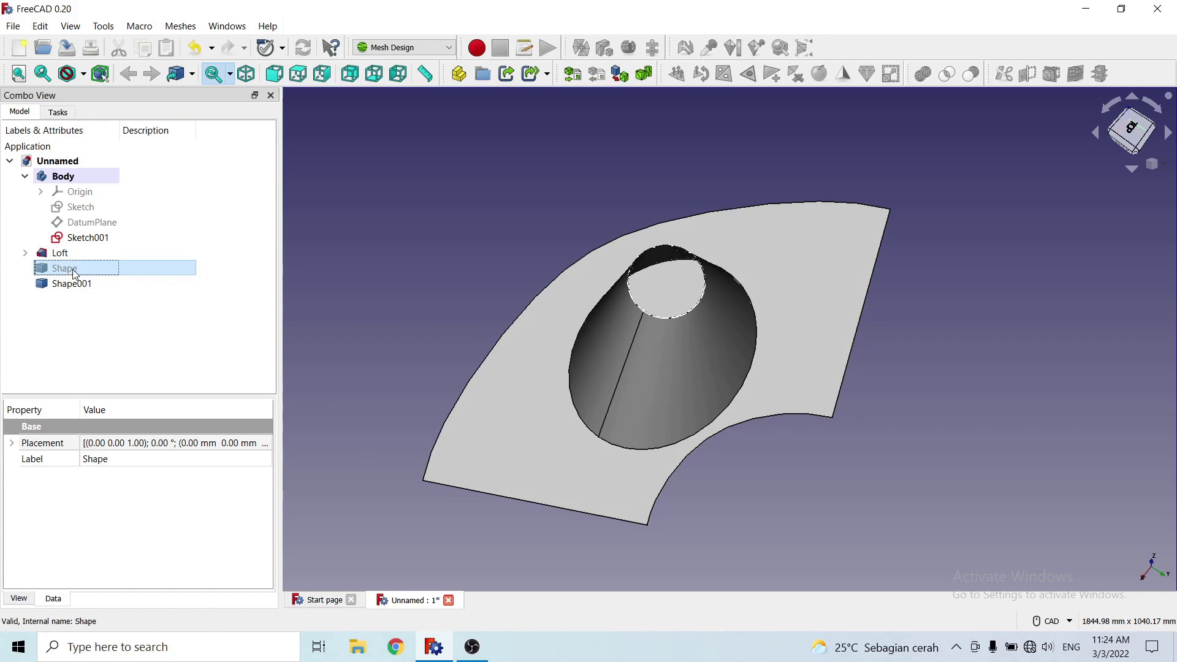
key(space)
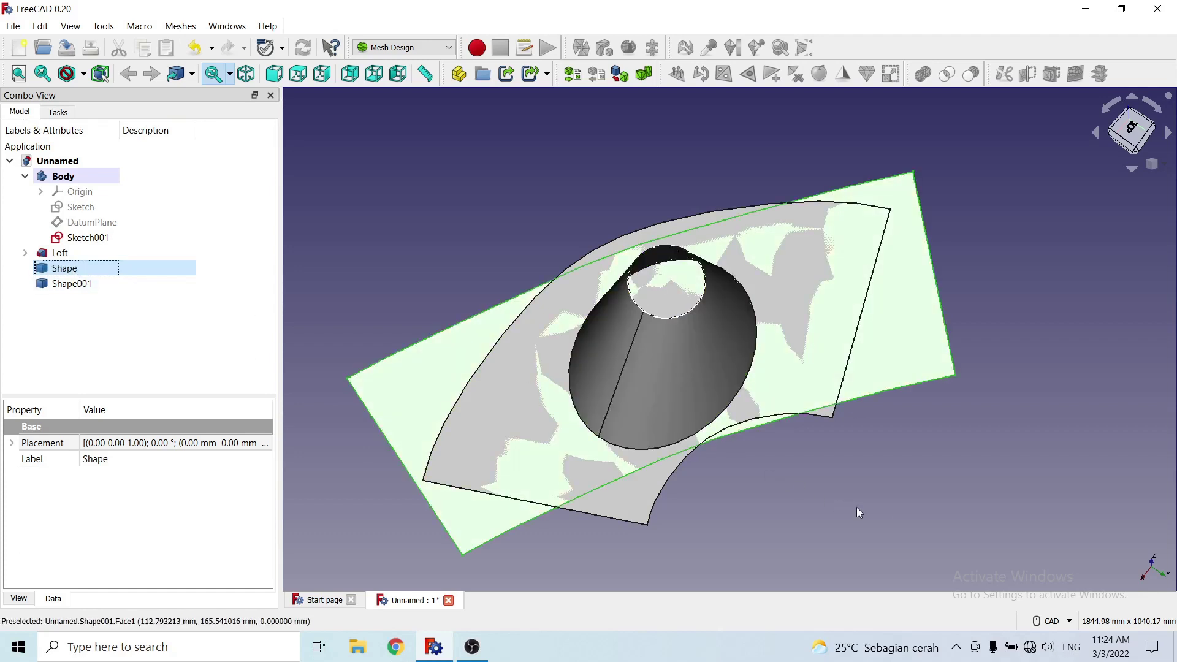
click(466, 183)
middle_drag(502, 184, 514, 221)
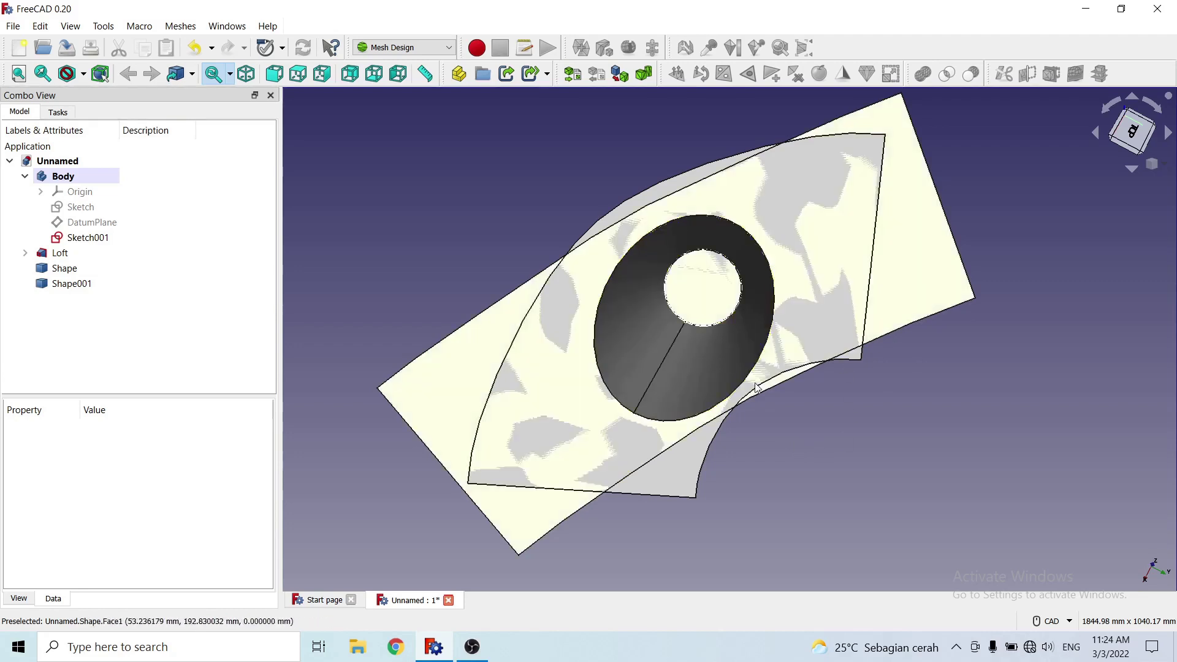
key(0)
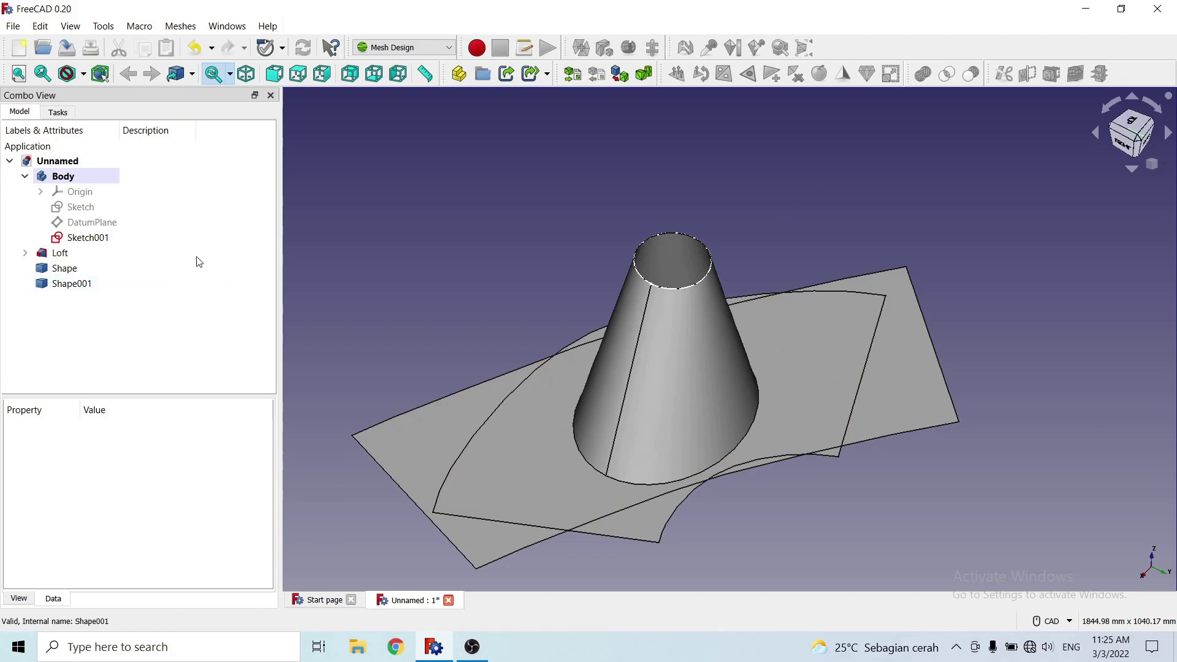
click(65, 268)
key(space)
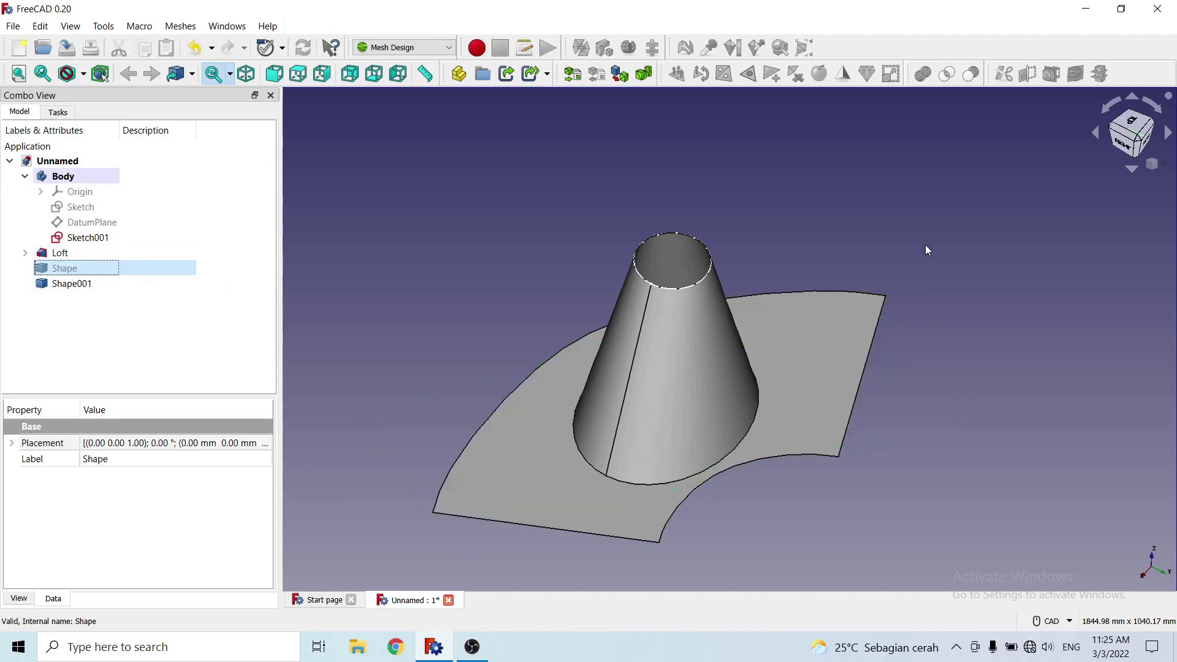
scroll(914, 344, down, 2)
middle_drag(893, 428, 769, 430)
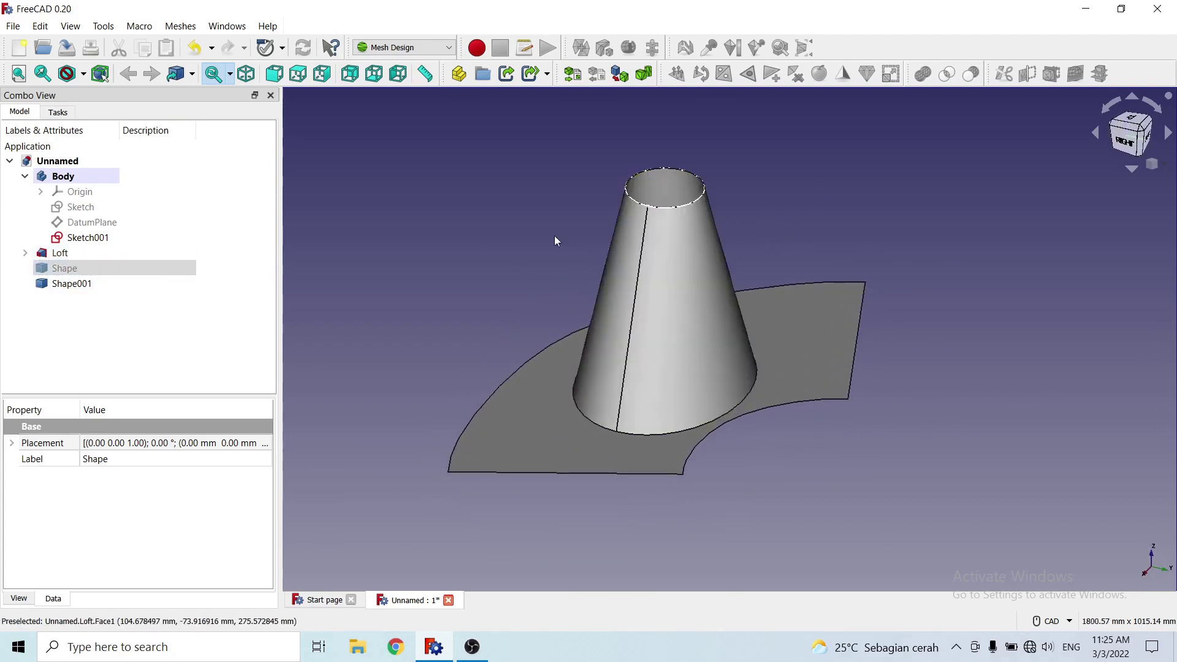
middle_drag(554, 239, 809, 367)
scroll(809, 367, up, 1)
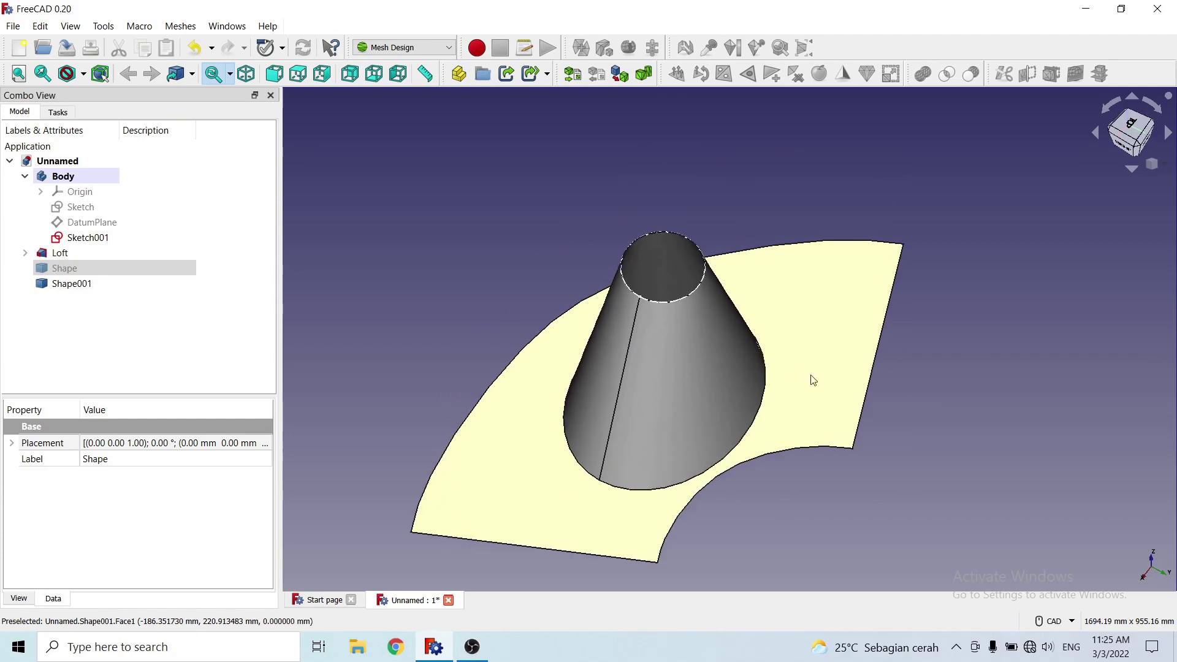
Set the Loft's shape colour to orange (#ff5500) in its Appearance settings
right_click(65, 256)
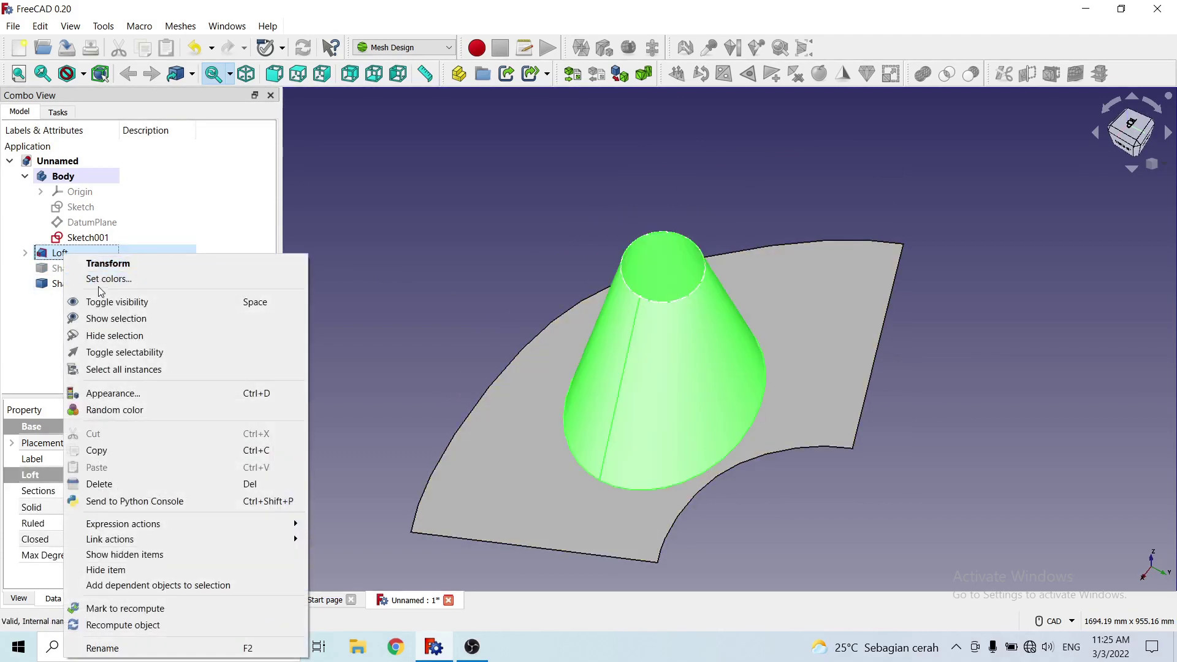
click(120, 393)
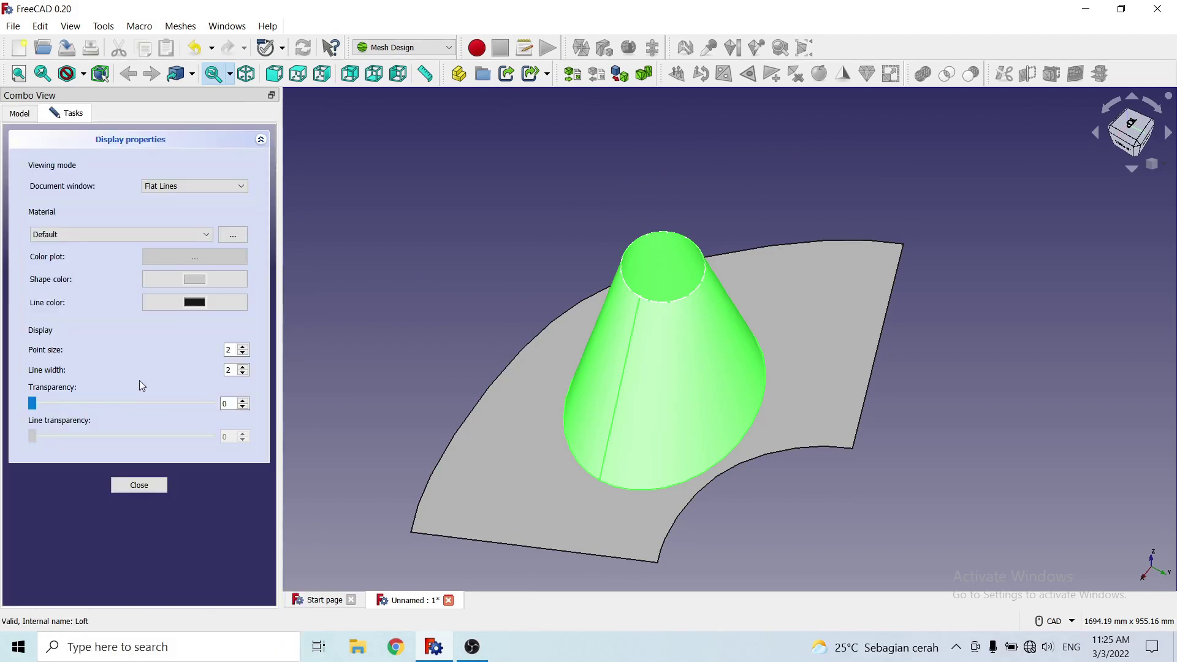
click(203, 279)
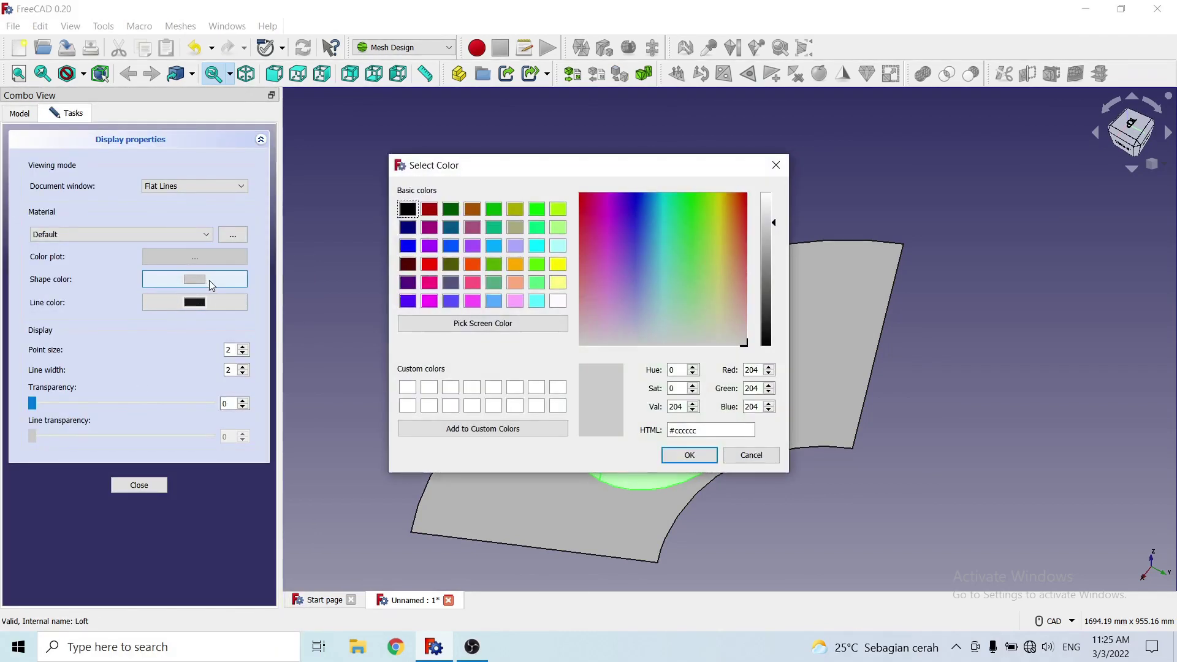
click(473, 264)
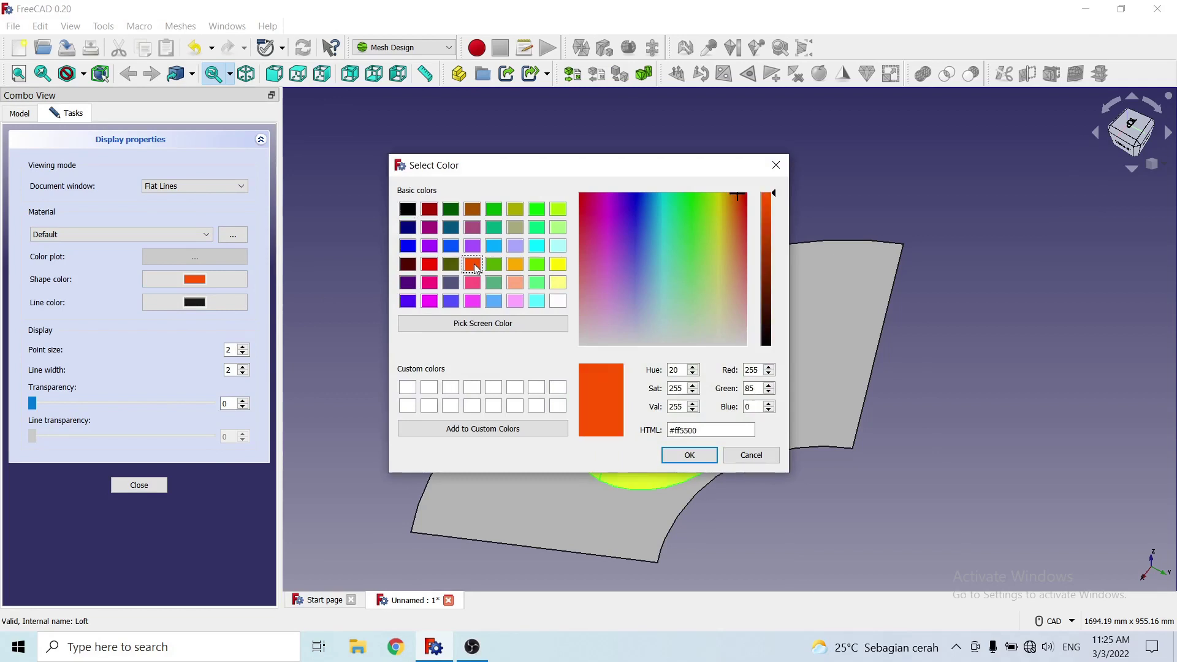
click(702, 462)
middle_drag(452, 342, 457, 288)
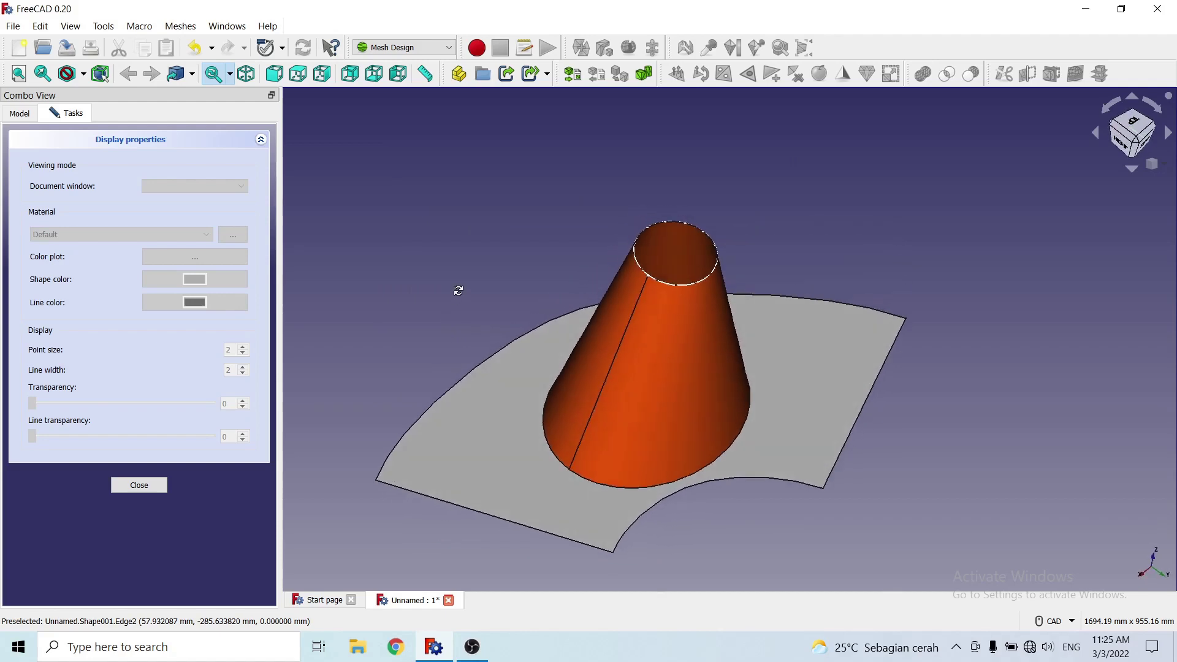
middle_drag(415, 368, 442, 262)
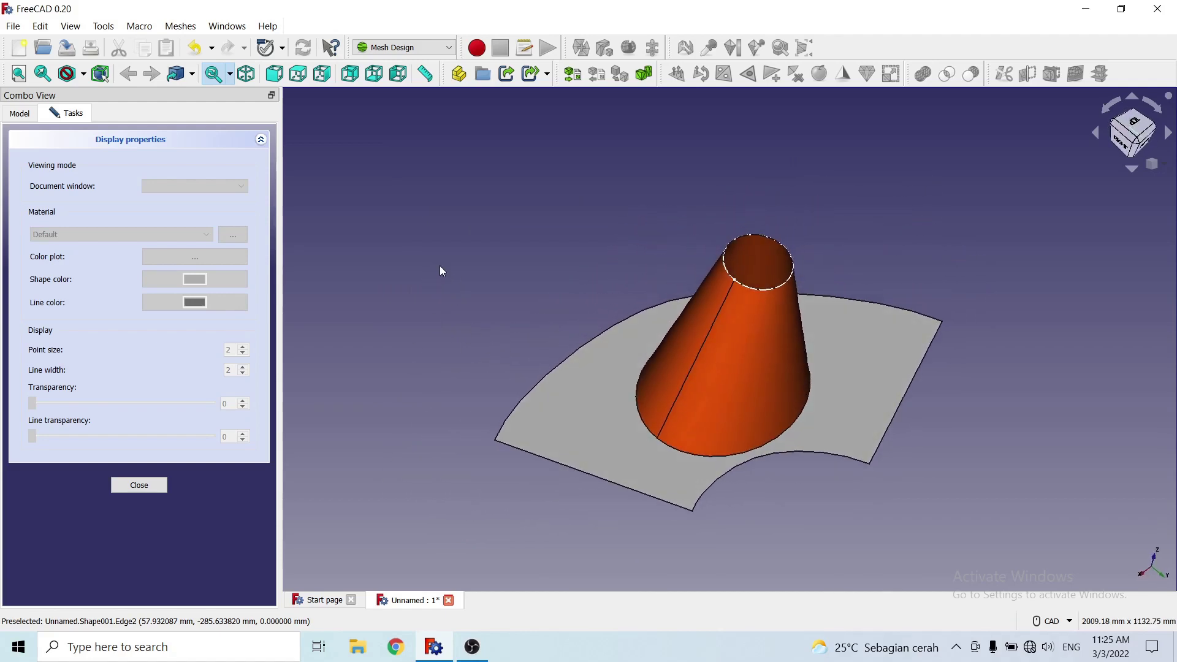
click(144, 485)
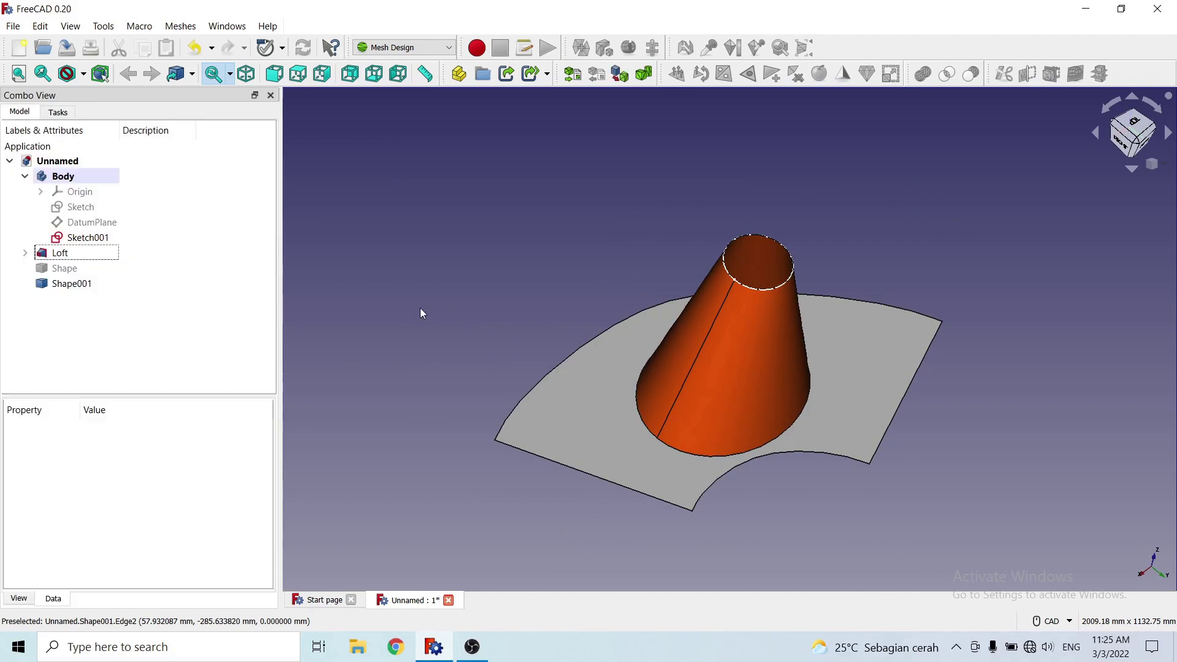
middle_drag(833, 202, 820, 190)
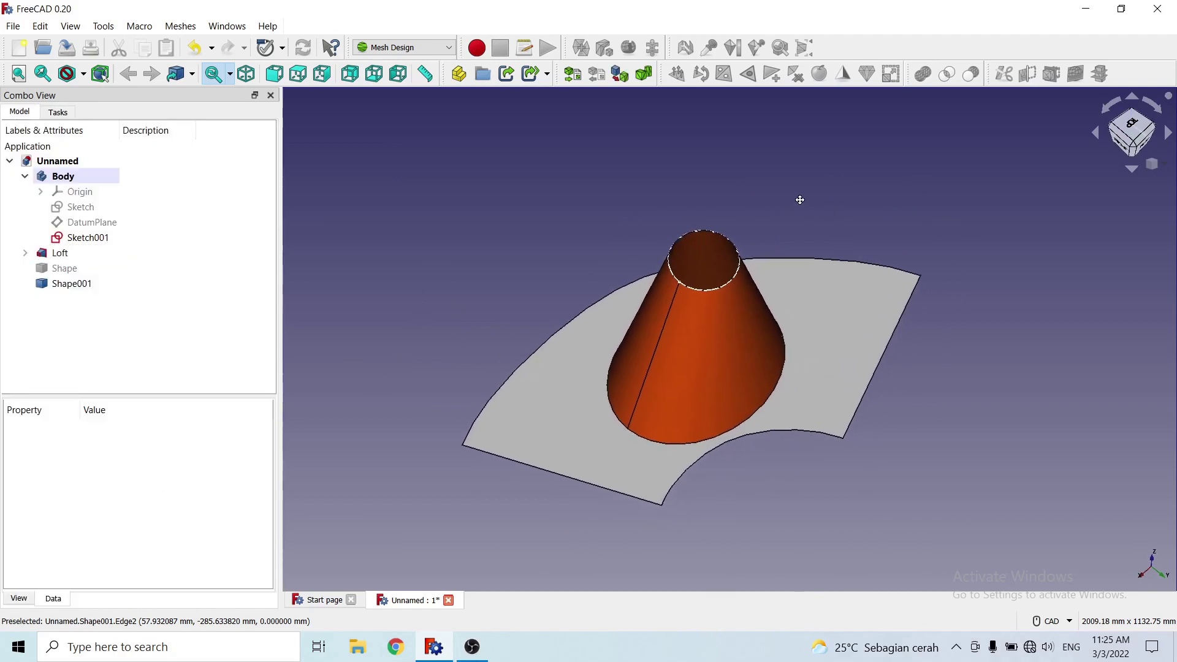
scroll(819, 188, up, 2)
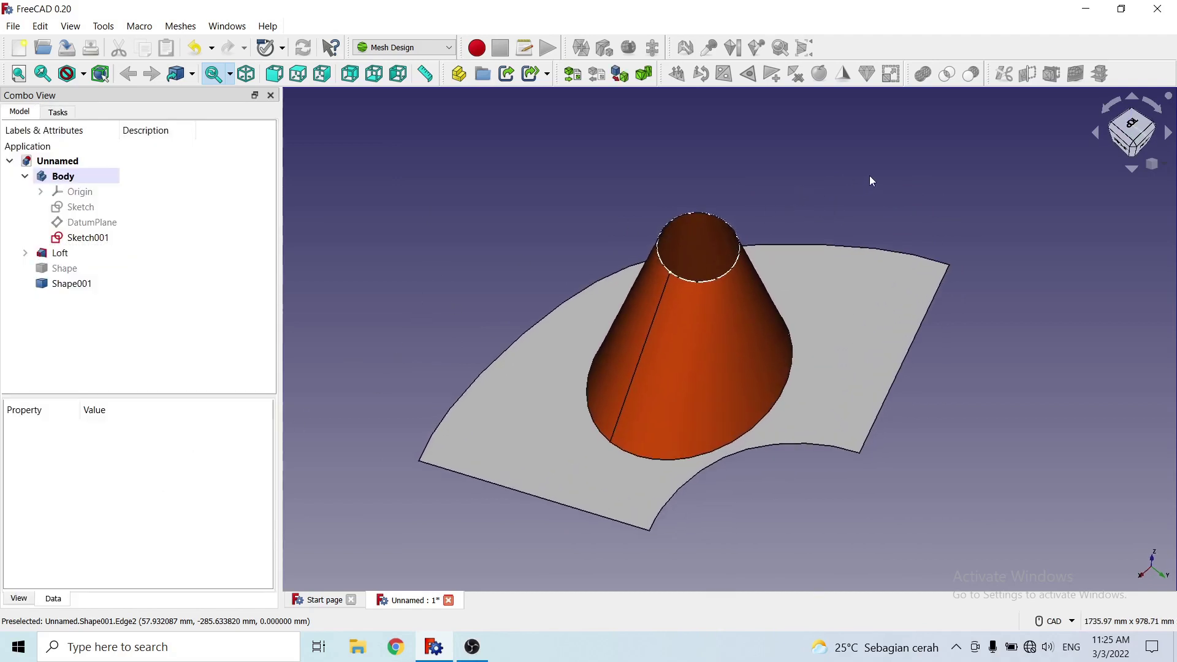
middle_drag(825, 456, 763, 457)
middle_drag(864, 440, 833, 458)
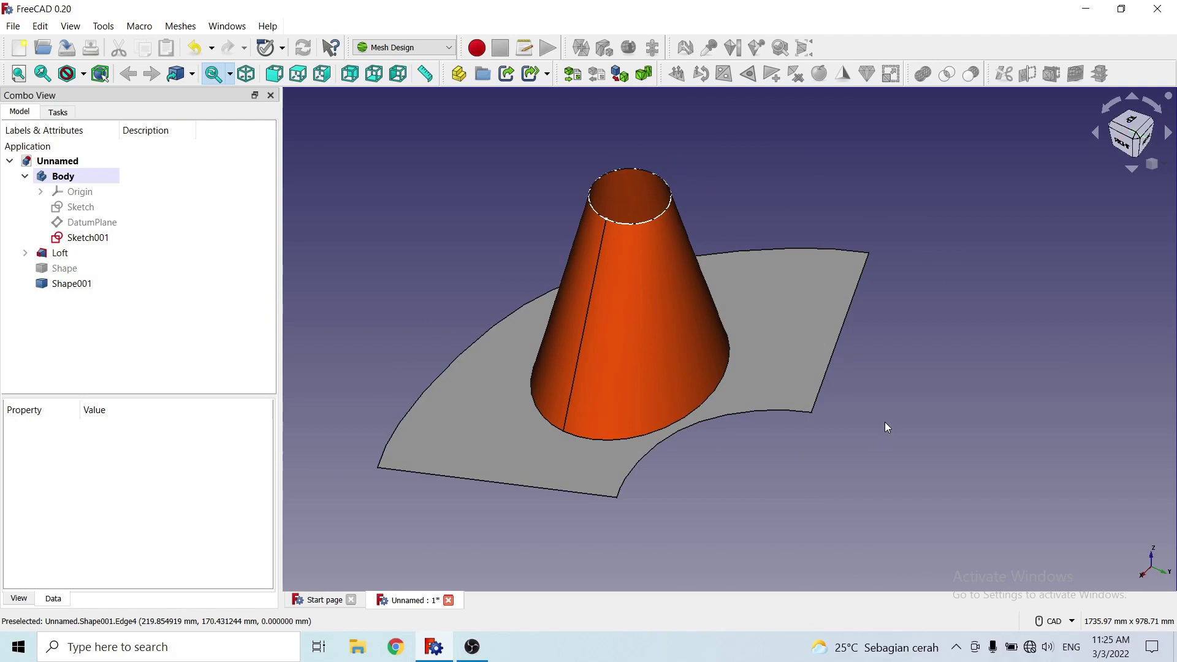
mouse_move(885, 425)
middle_down()
mouse_move(893, 331)
mouse_move(916, 341)
mouse_move(883, 415)
middle_up()
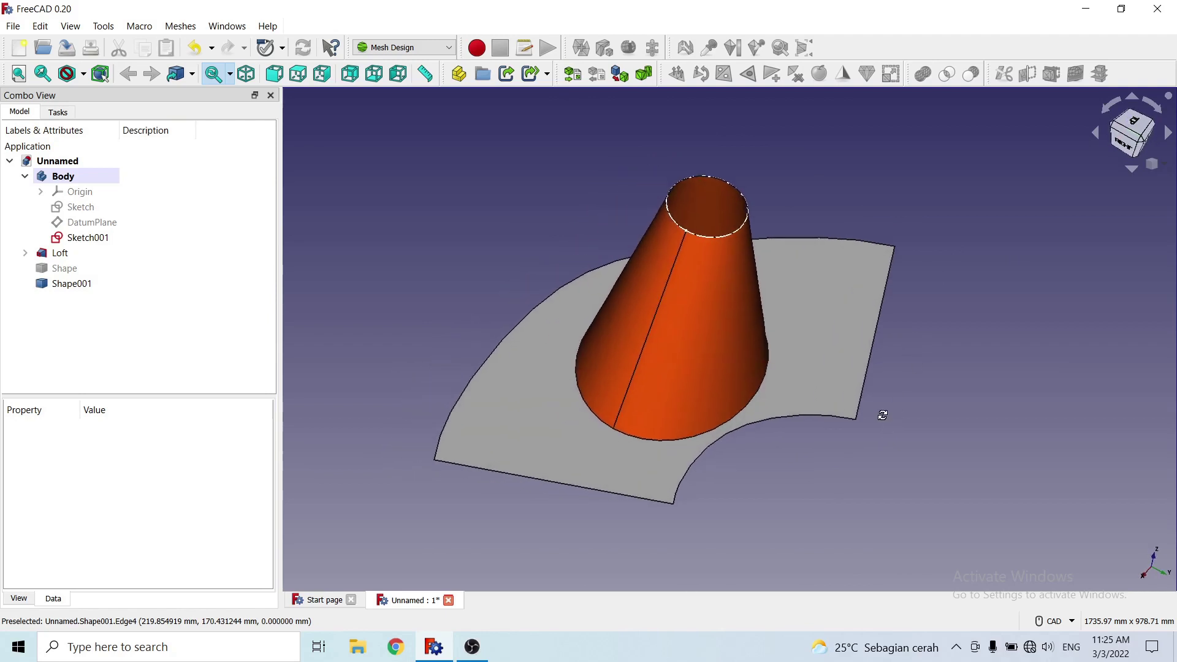
scroll(892, 411, up, 1)
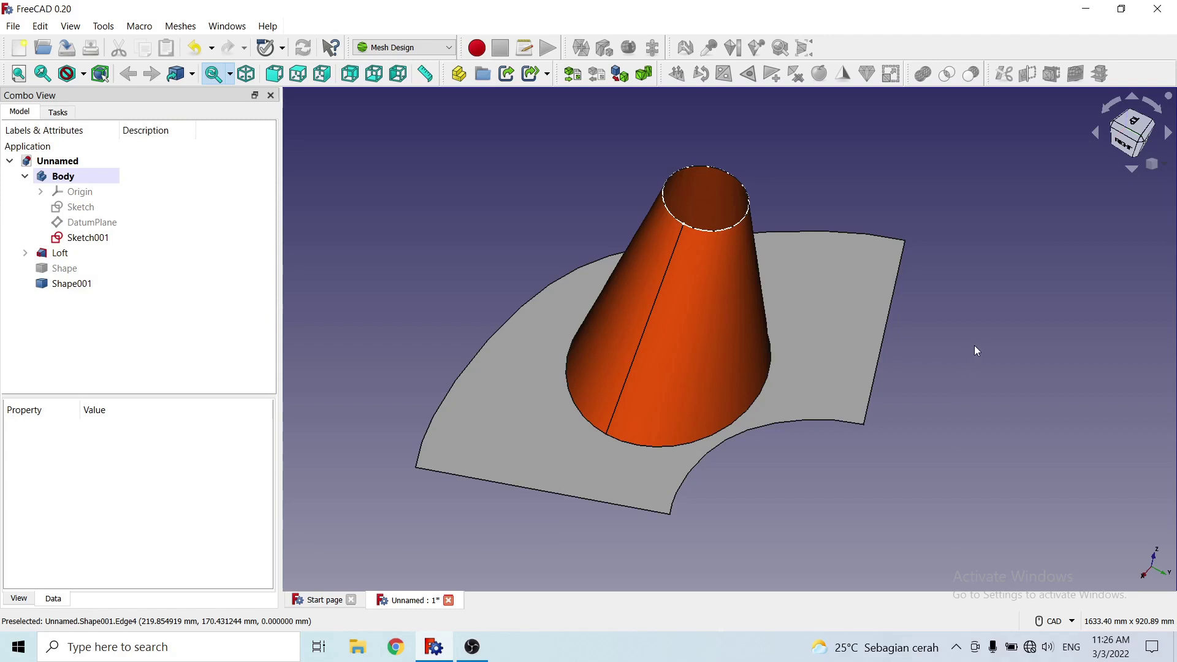
shift+middle_drag(969, 363, 927, 399)
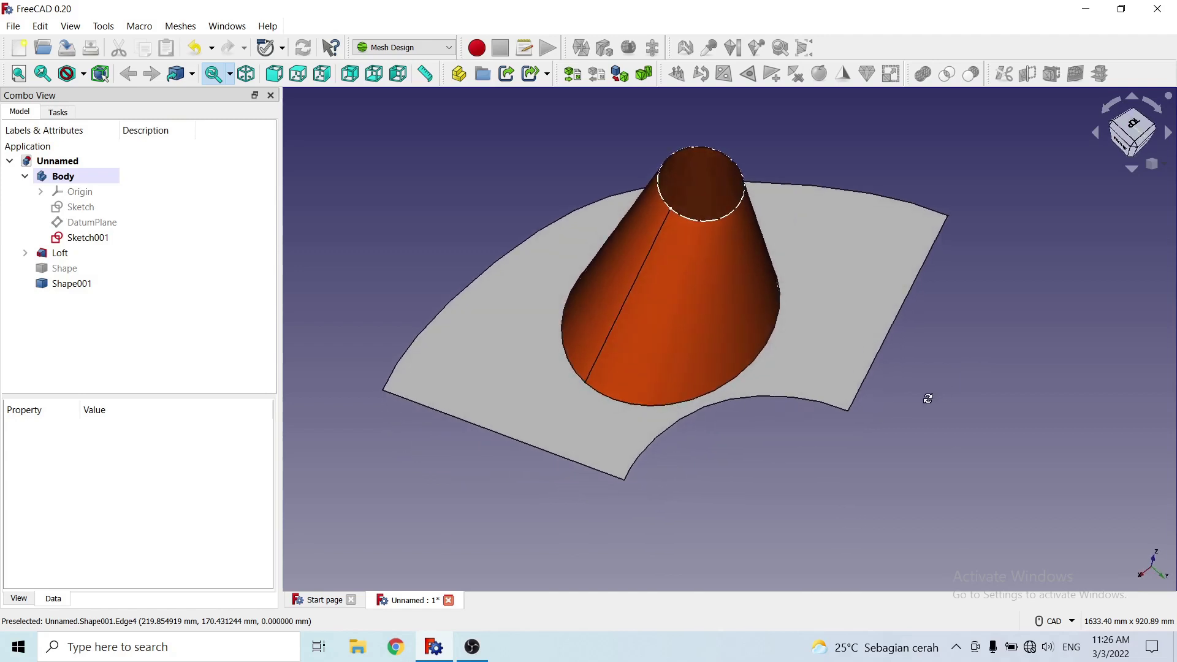
middle_drag(977, 360, 993, 385)
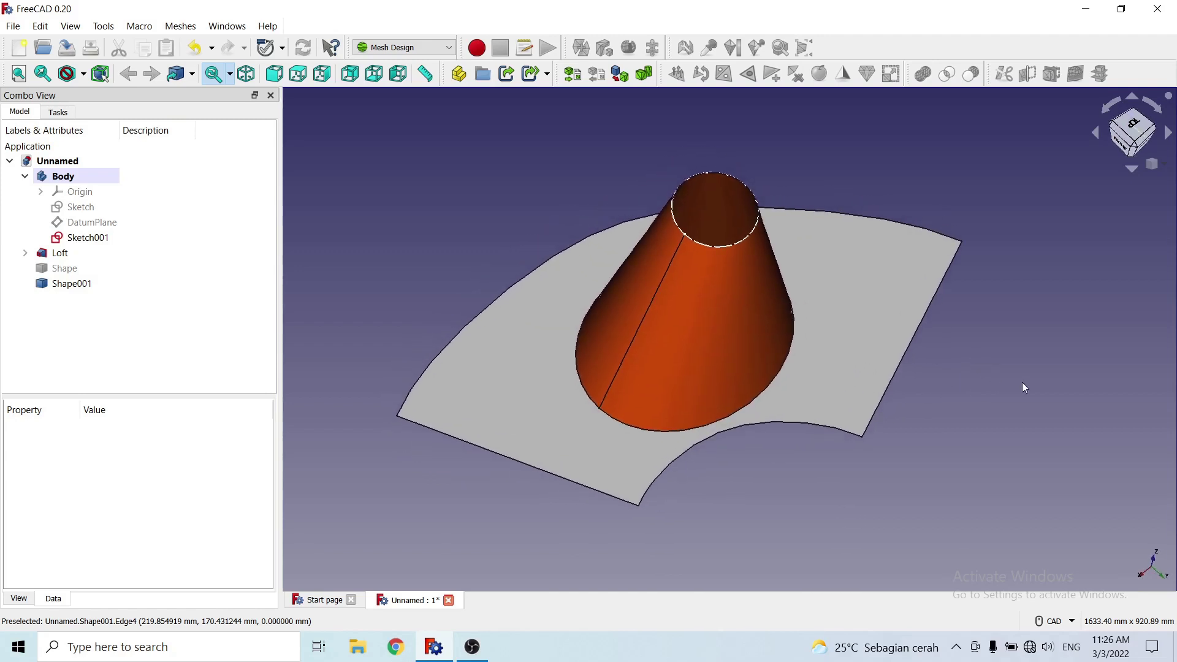